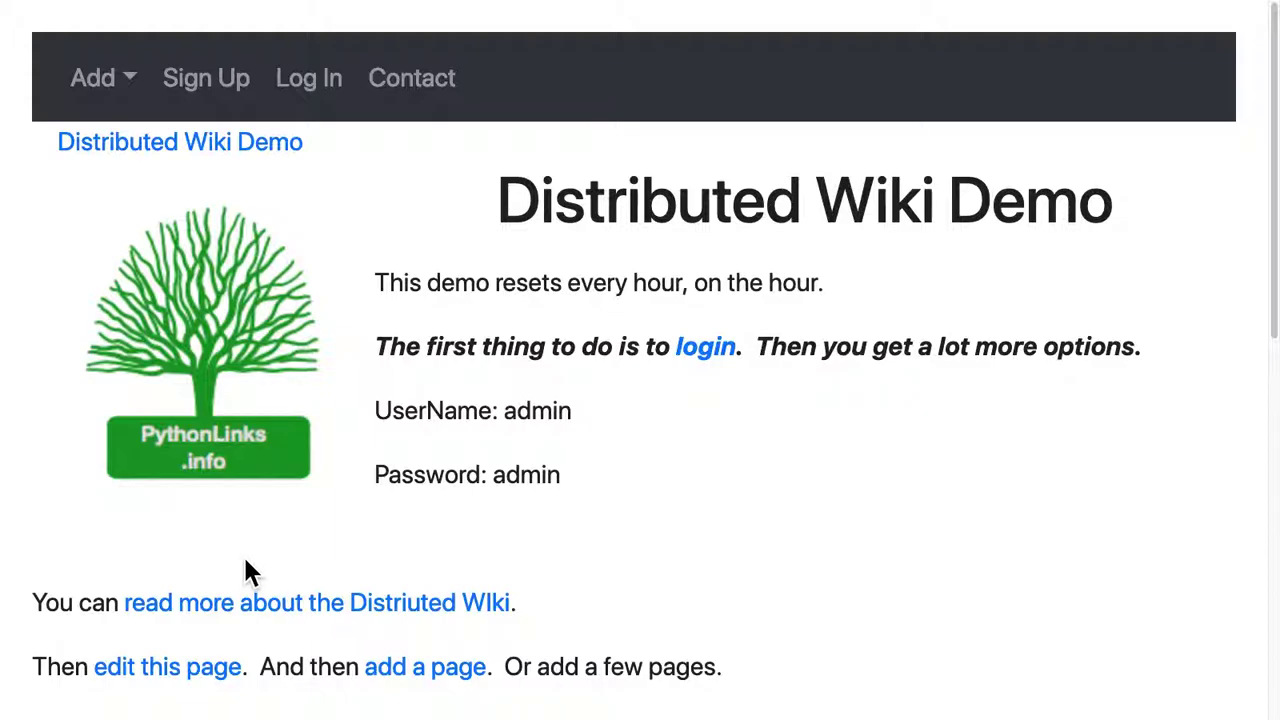
Log in to the Distributed Wiki Demo with the admin username and password.
click(320, 100)
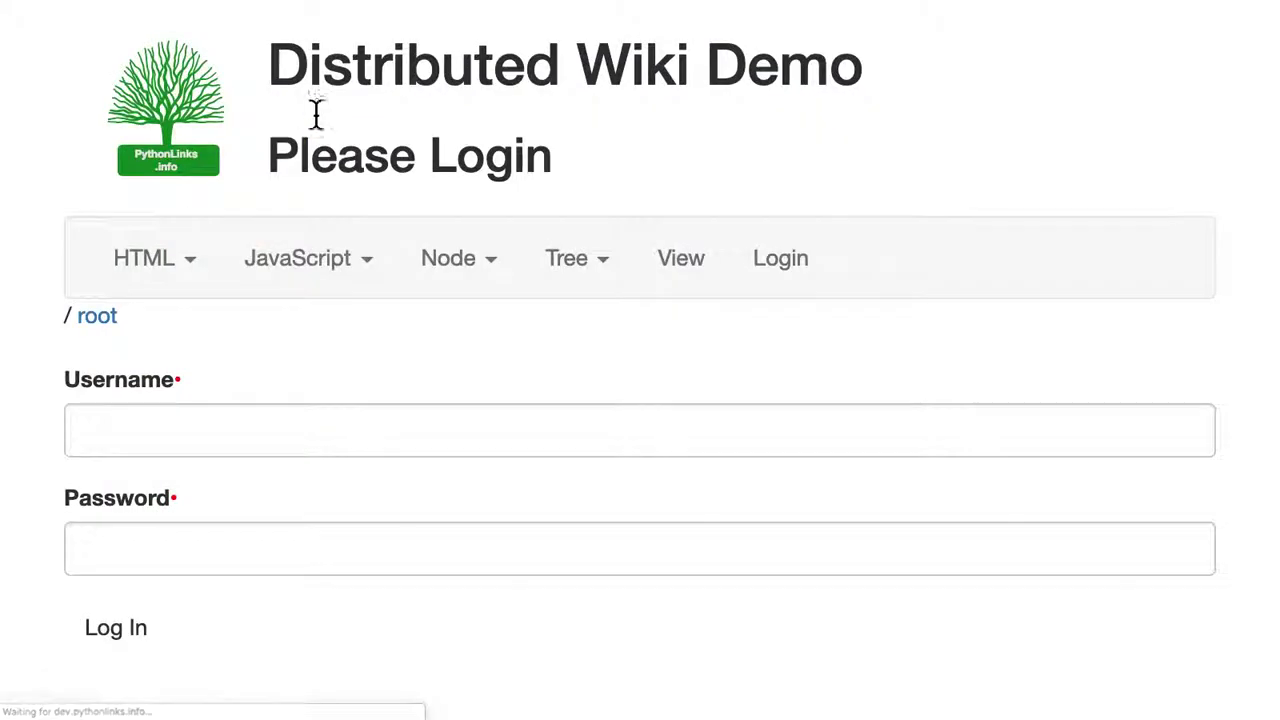
click(211, 423)
text(admin)
key(Tab)
text(a)
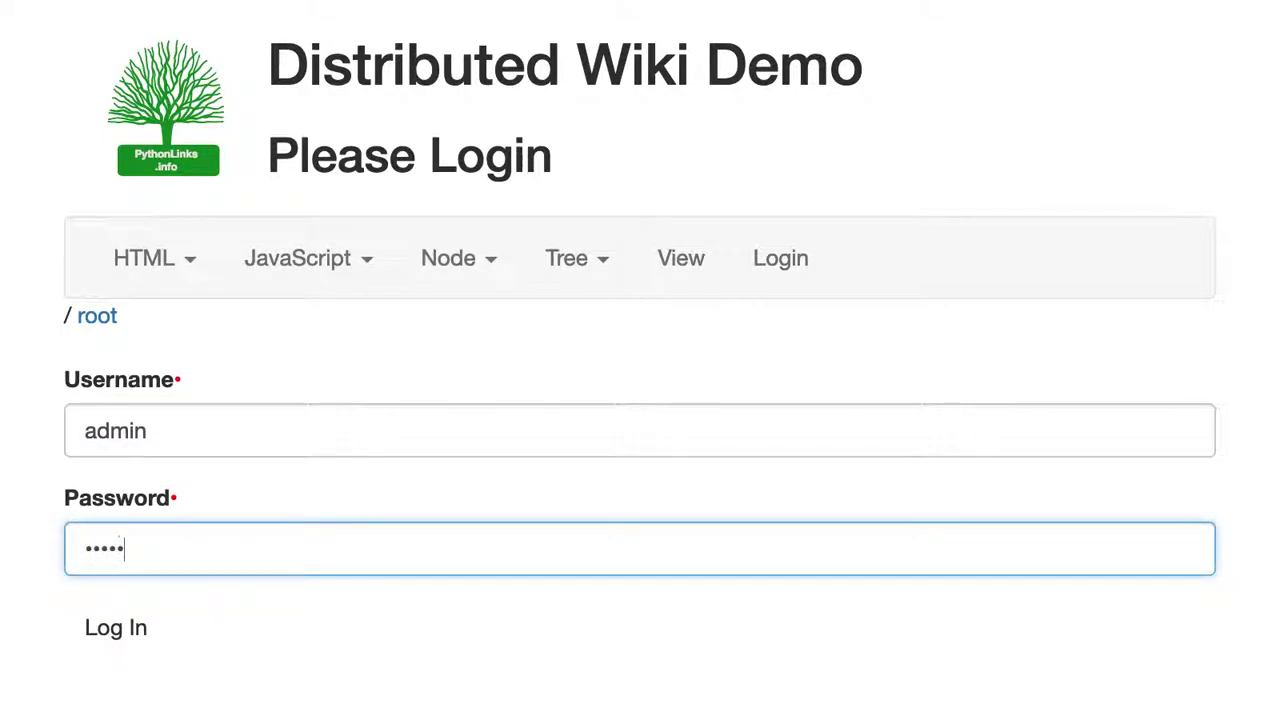
click(115, 648)
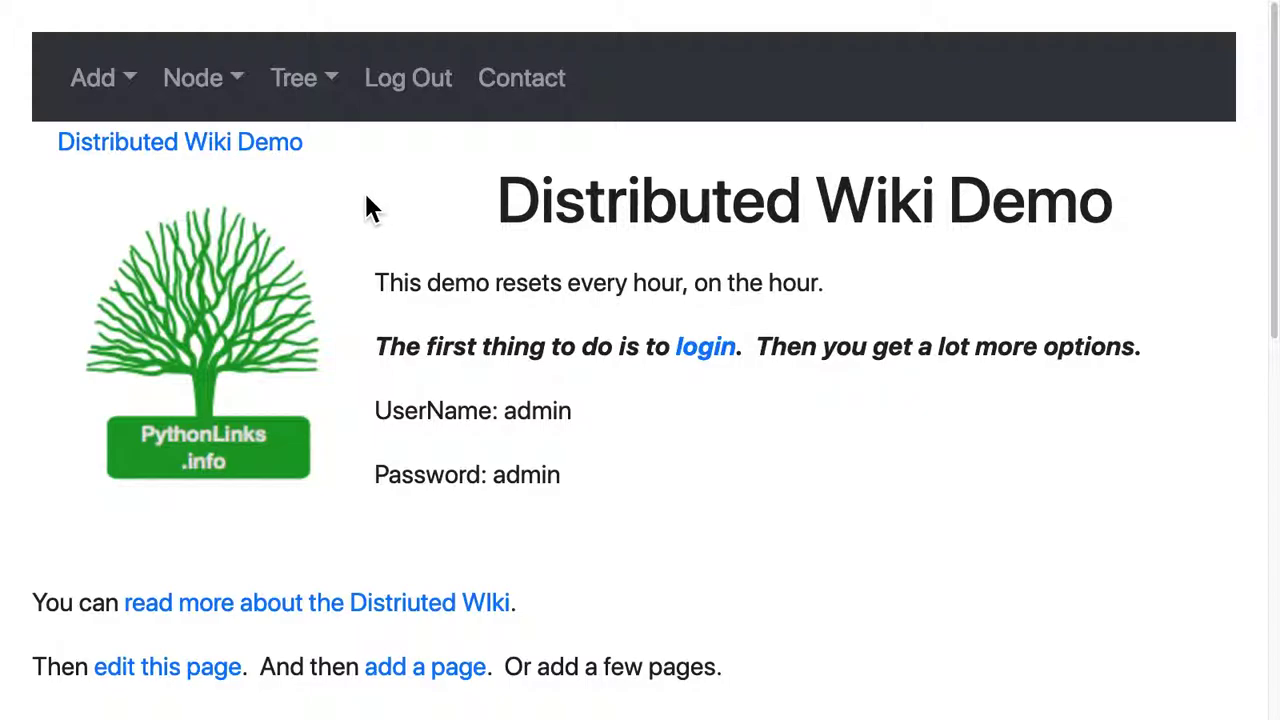
Open Documentation under Child Wiki Pages, then its How to Add Content page.
scroll(366, 206, down, 8)
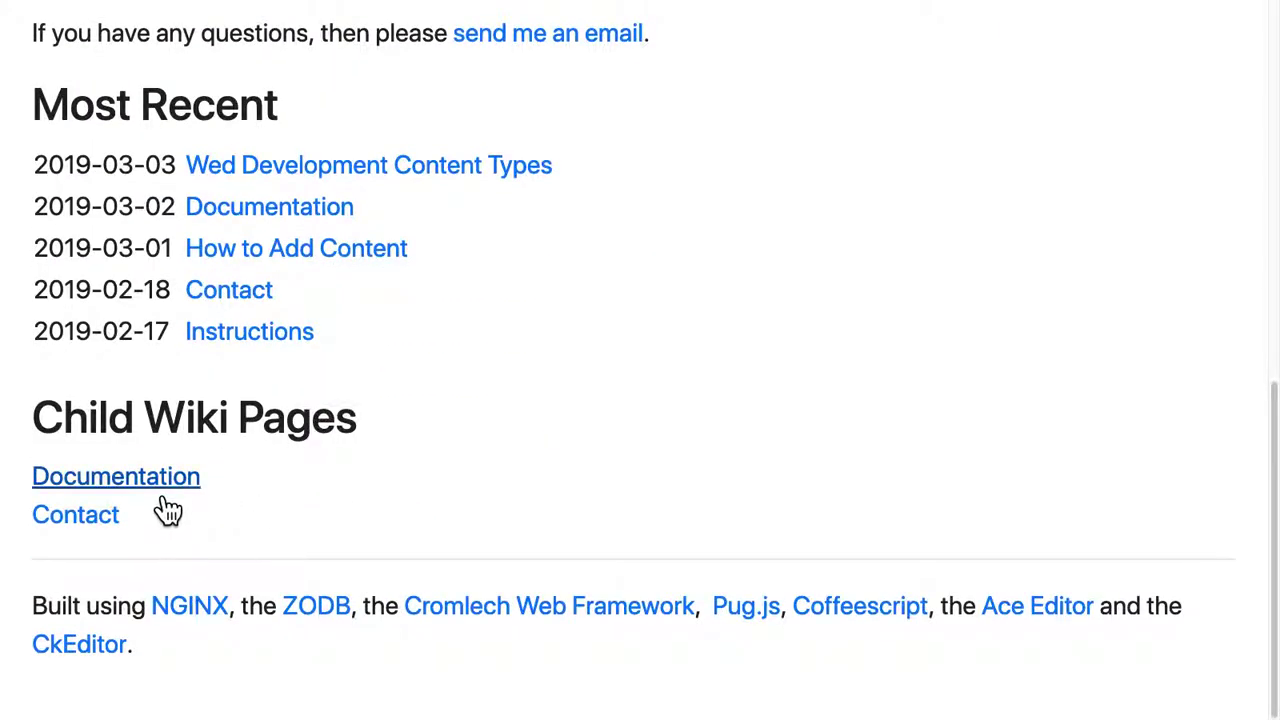
click(164, 502)
scroll(171, 496, down, 2)
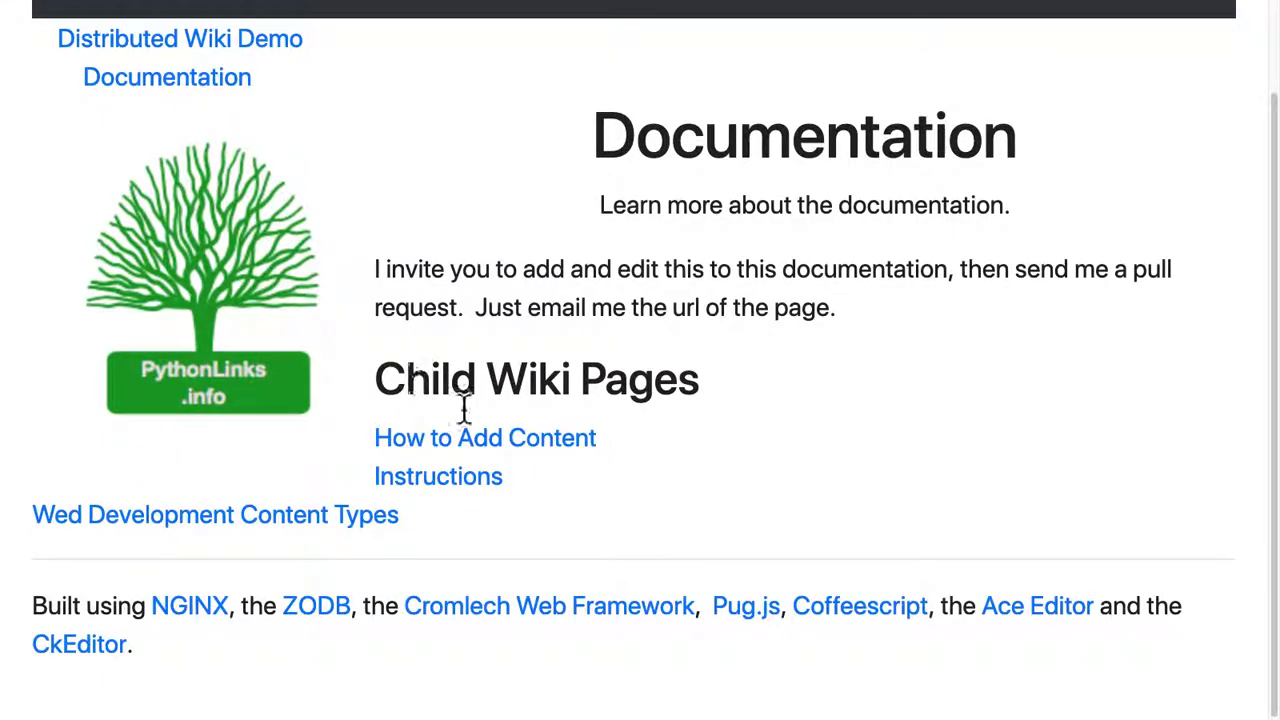
click(504, 452)
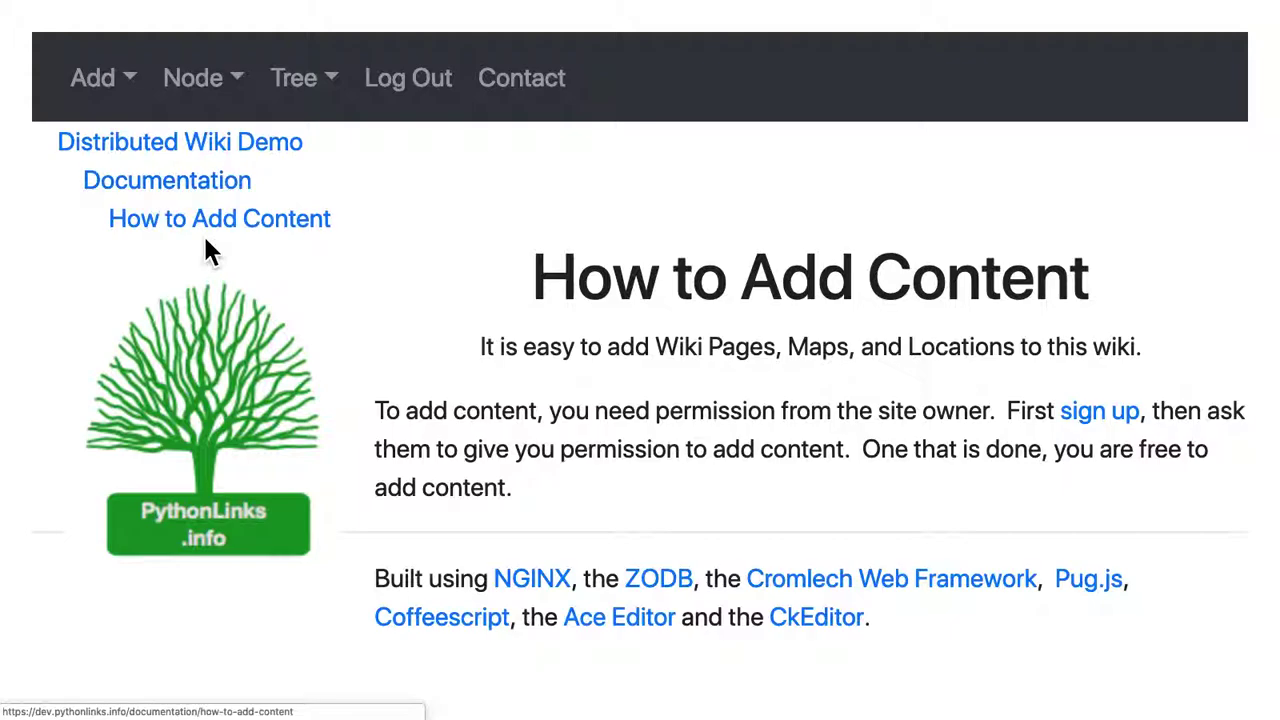
Start a new wiki page under How to Add Content named 'New Page'.
click(126, 89)
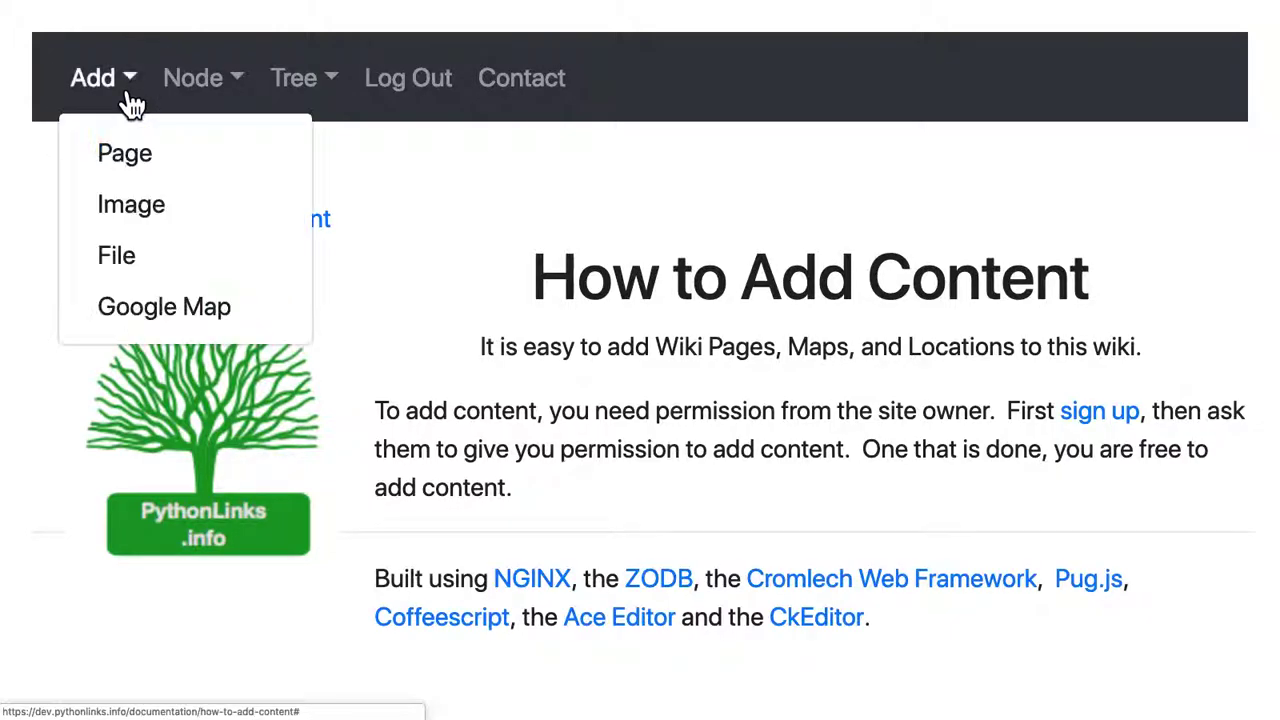
click(142, 176)
scroll(160, 230, down, 5)
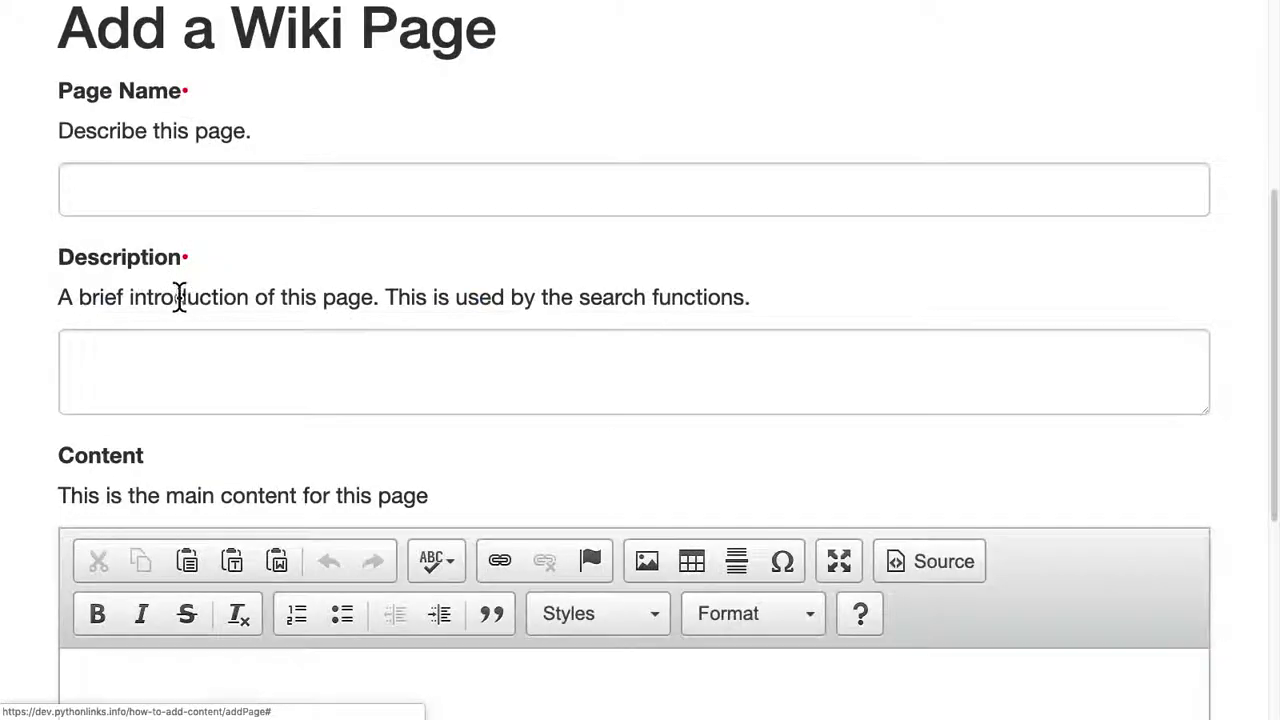
click(172, 356)
click(171, 195)
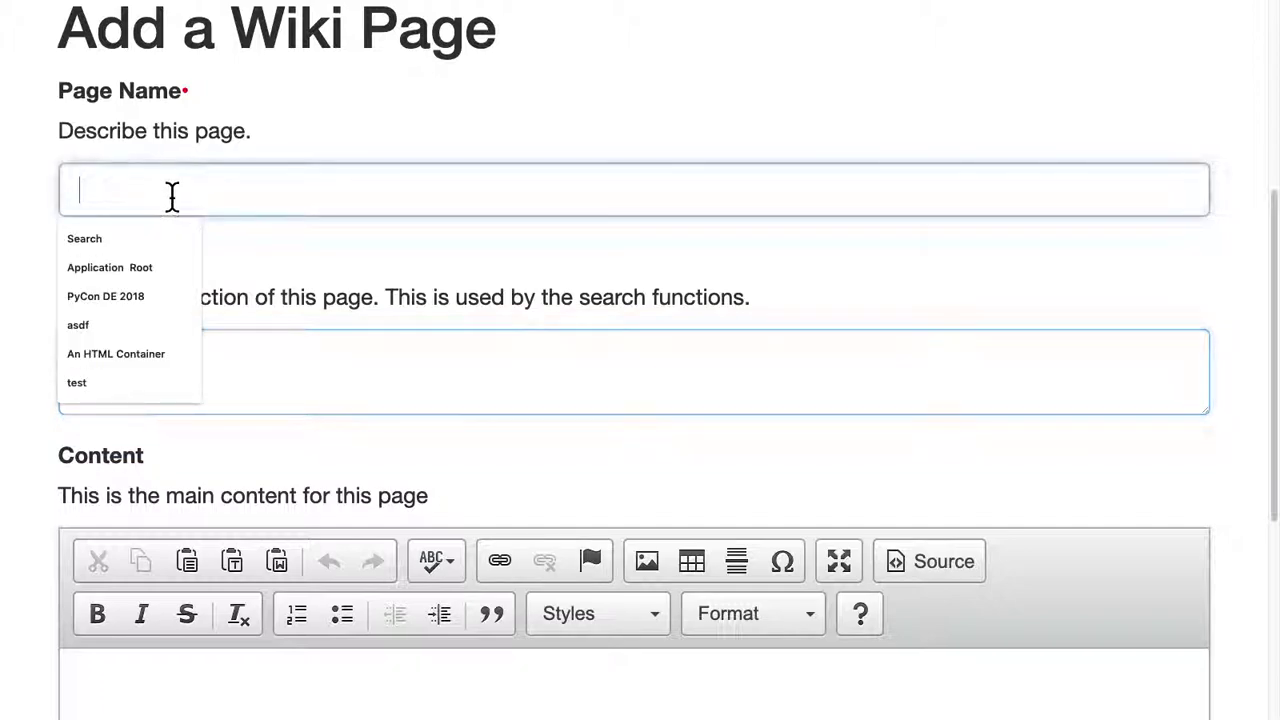
text(New Pa)
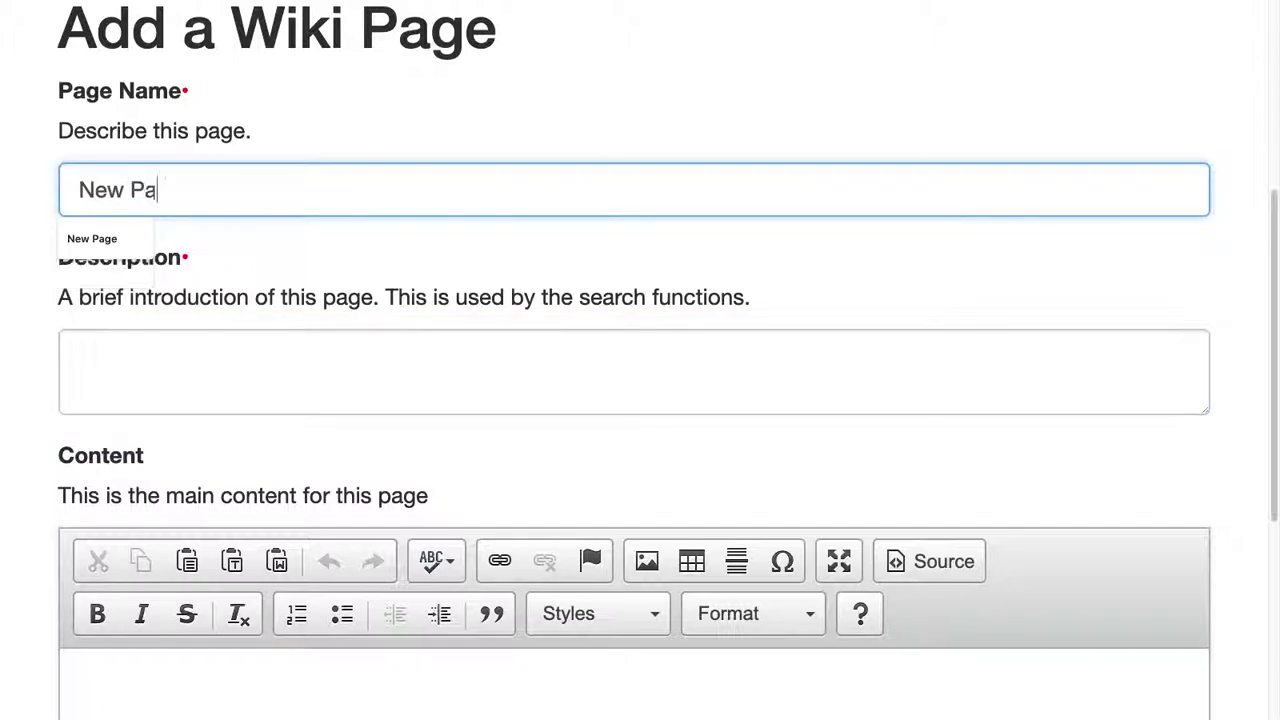
text(ge)
Paste the sample paragraph as the page content and save it with Add and View.
click(180, 357)
scroll(177, 540, down, 3)
click(177, 570)
text("But I must explain to you how all this mistaken idea of denouncing pleasure and praising pain was born and I will give you a complete account of the system, and expound the actual teachings of the great explorer of the truth, the master-builder of human happiness. No one rejects, dislikes, or avoids pleasure itself, because it is pleasure, but because those who do not know how to pursue pleasure rationally encounter consequences that are extremely painful. Nor again is there anyone who loves or pursues or desires to obtain pain of itself, because it is pain, but because occasionally circumstances occur in which toil and pain can procure him some great pleasure. To take a trivial example, which of us ever undertakes laborious physical exercise, except to obtain some advantage from it? But who has any right to find fault with a man who chooses to enjoy a pleasure that has no annoying consequences, or one who avoids a pain that produces no resultant pleasure?")
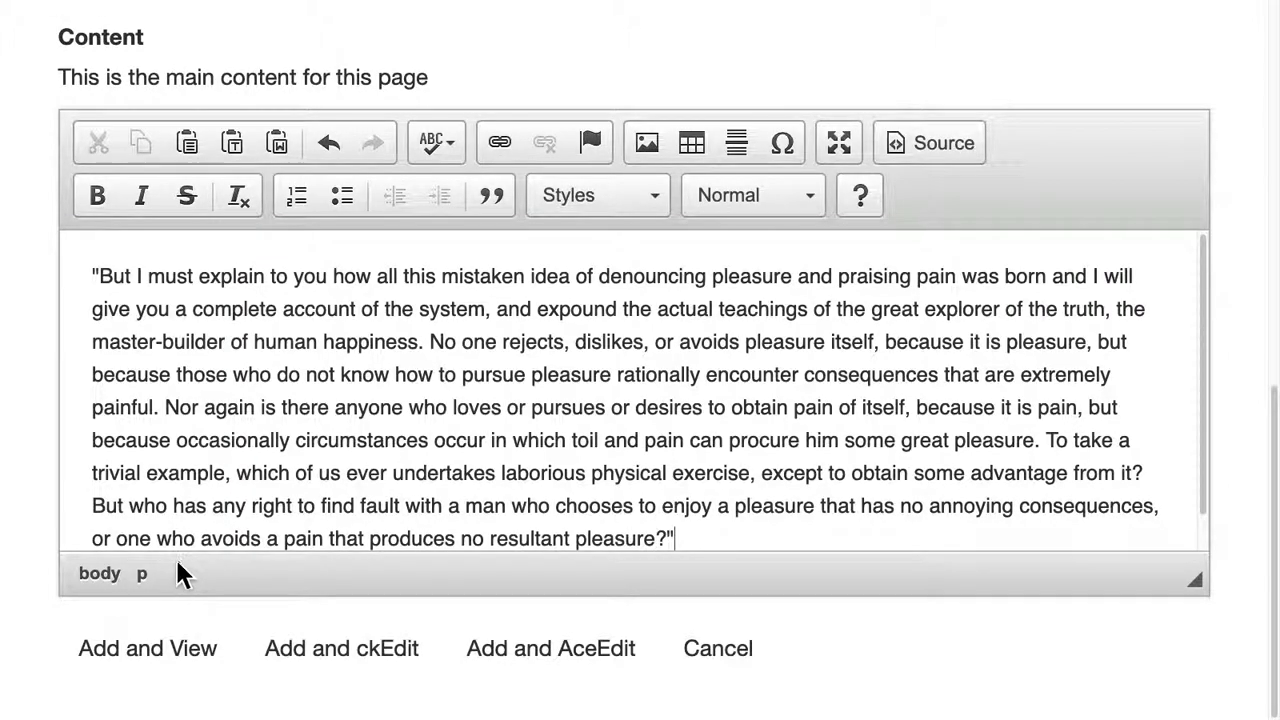
click(180, 678)
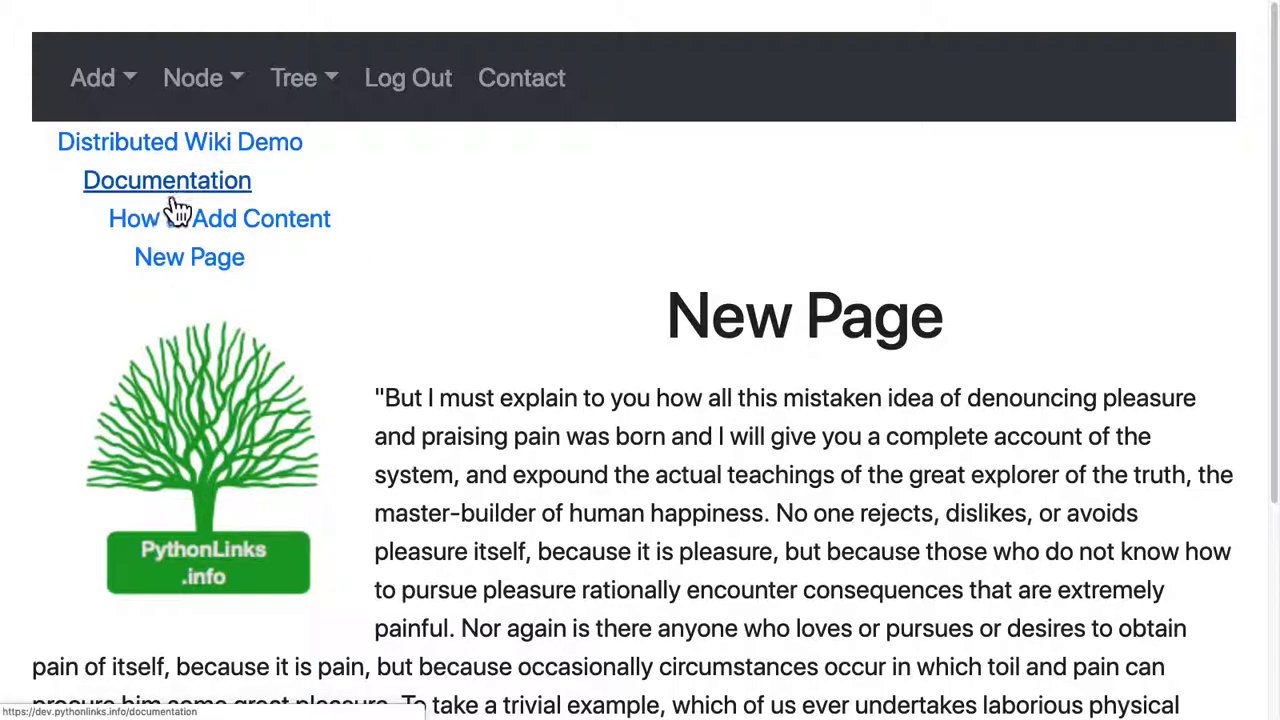
scroll(371, 337, down, 2)
scroll(408, 349, up, 2)
Start a Google Map page under New Page named 'Map'.
click(62, 95)
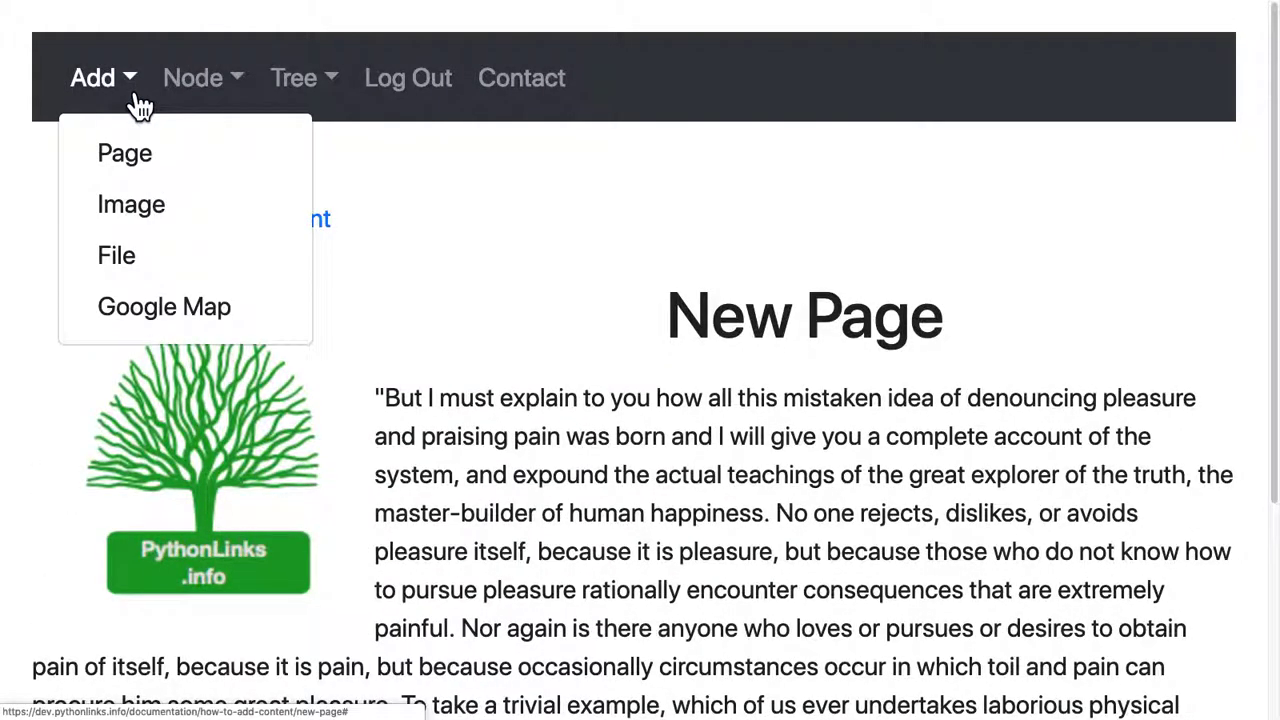
click(157, 320)
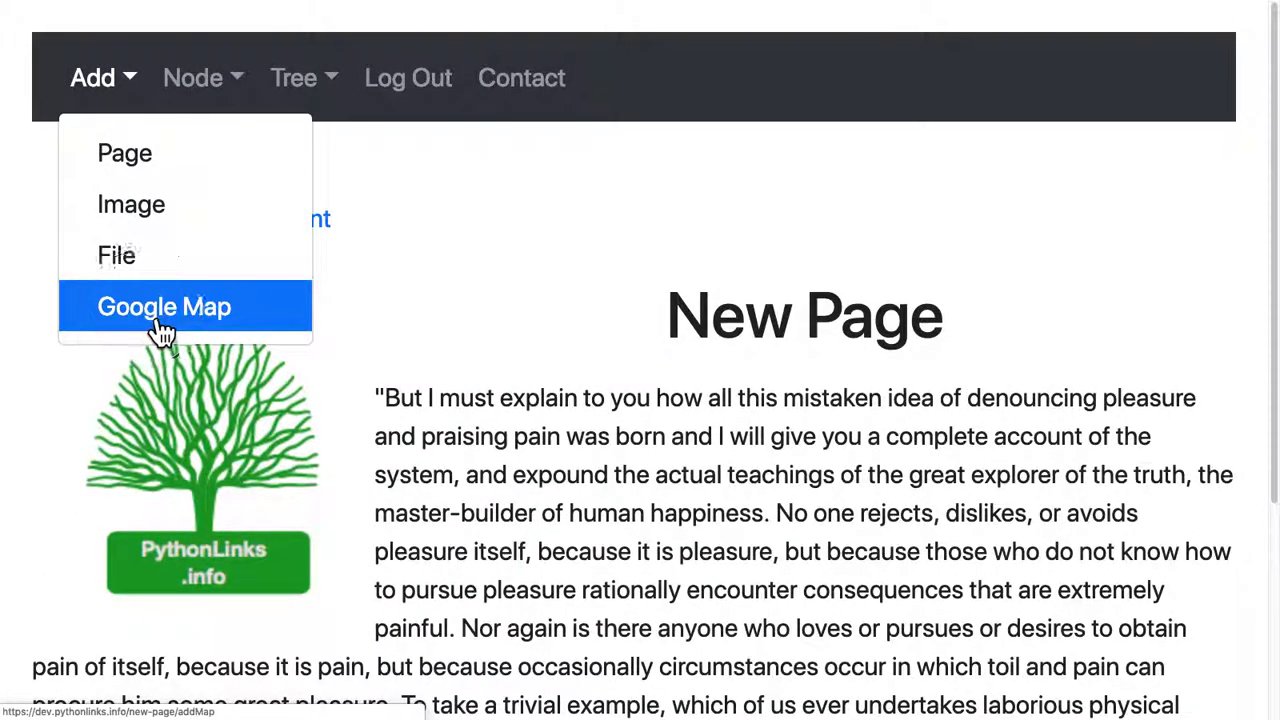
scroll(183, 328, down, 1)
click(171, 478)
text(Map)
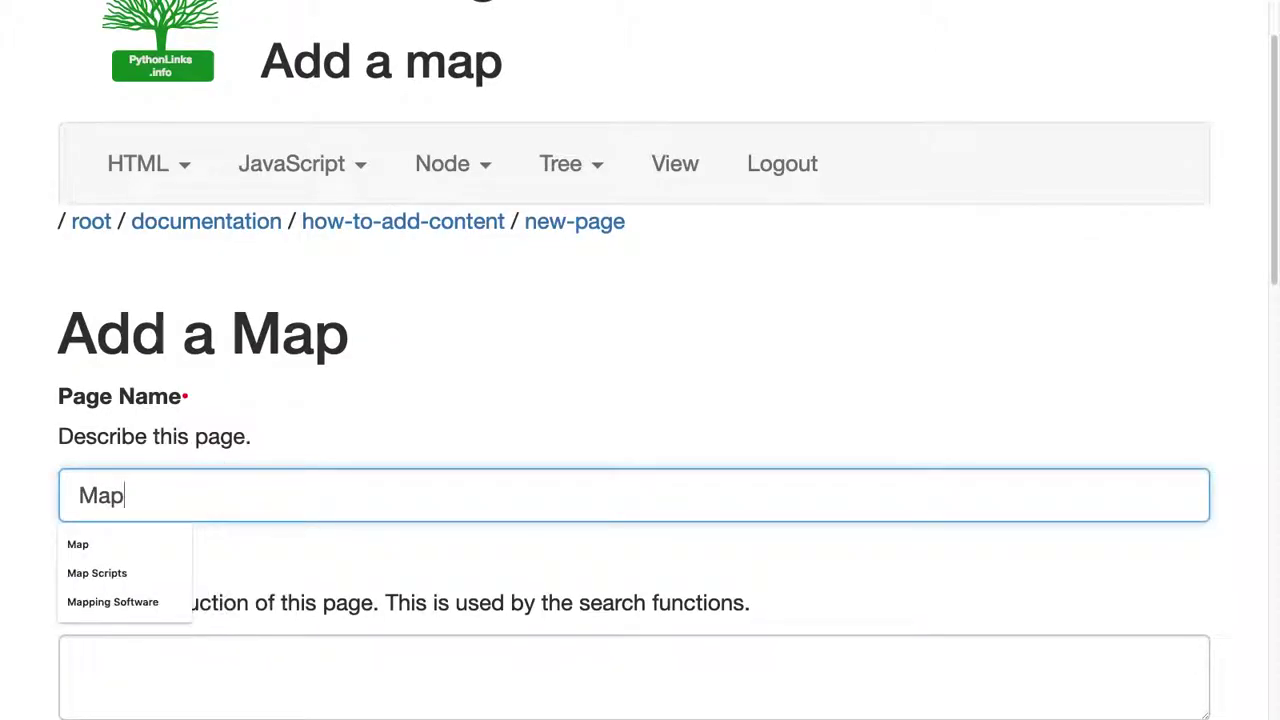
Paste the sample paragraph, keep latitude 51.509865, longitude 0.0, zoom 5.0, and save the map.
scroll(175, 500, down, 2)
click(174, 437)
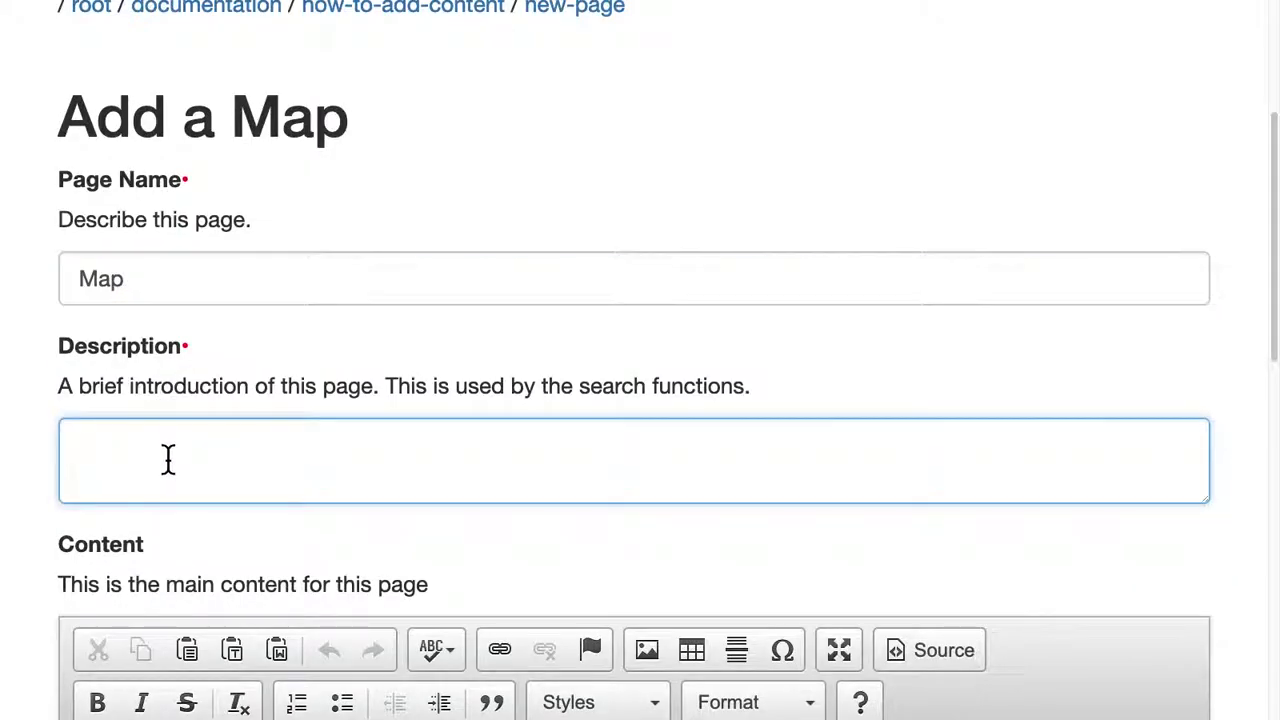
scroll(167, 540, down, 1)
scroll(168, 626, down, 3)
click(166, 514)
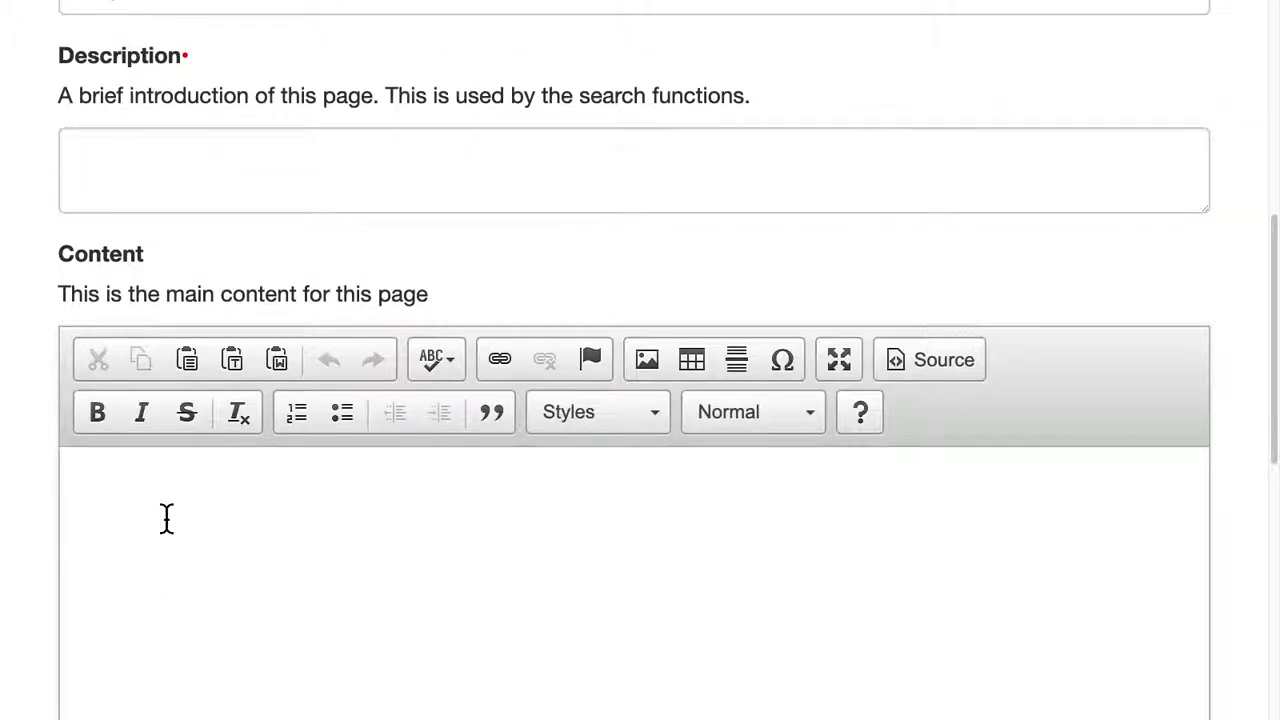
key(ctrl+v)
scroll(168, 518, down, 6)
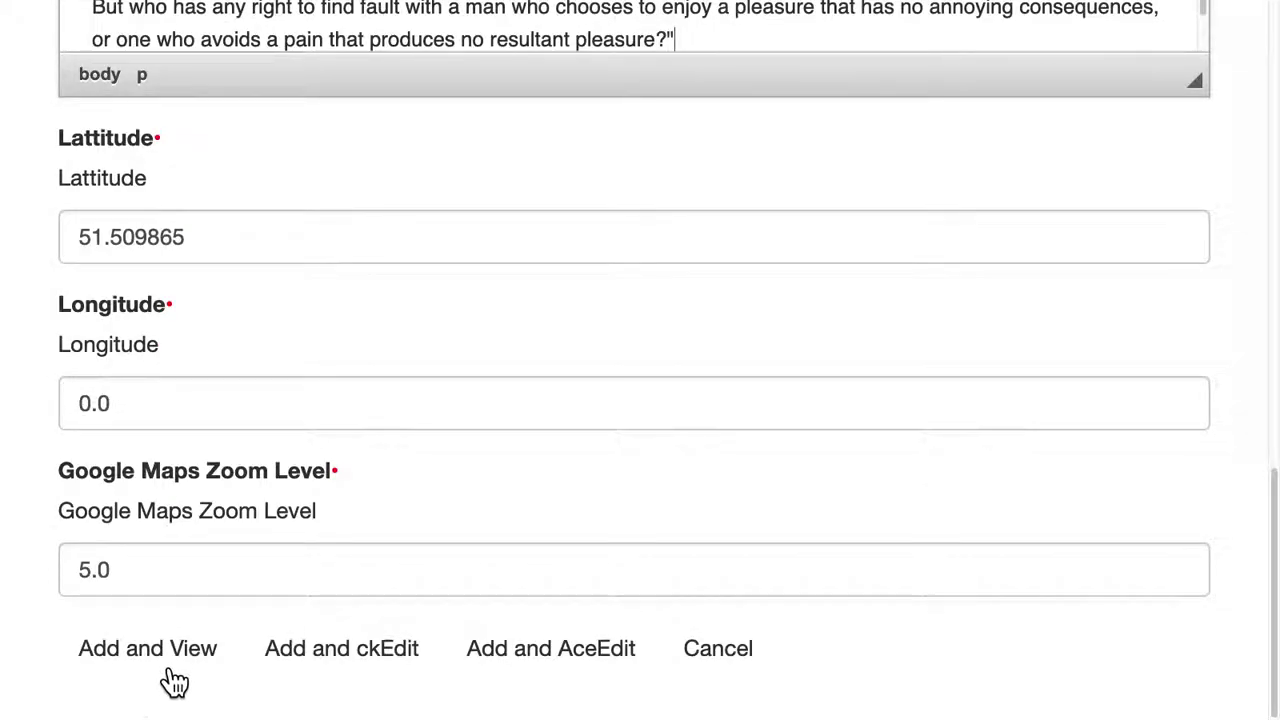
click(170, 668)
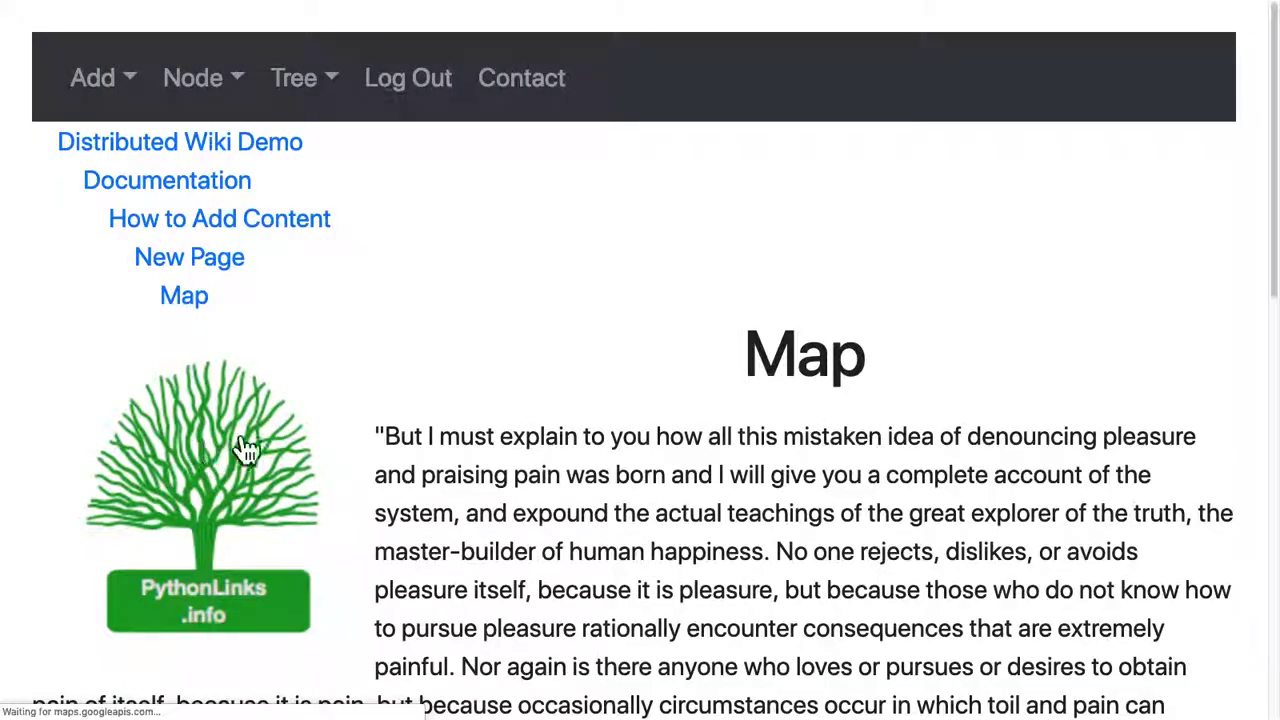
scroll(240, 440, down, 10)
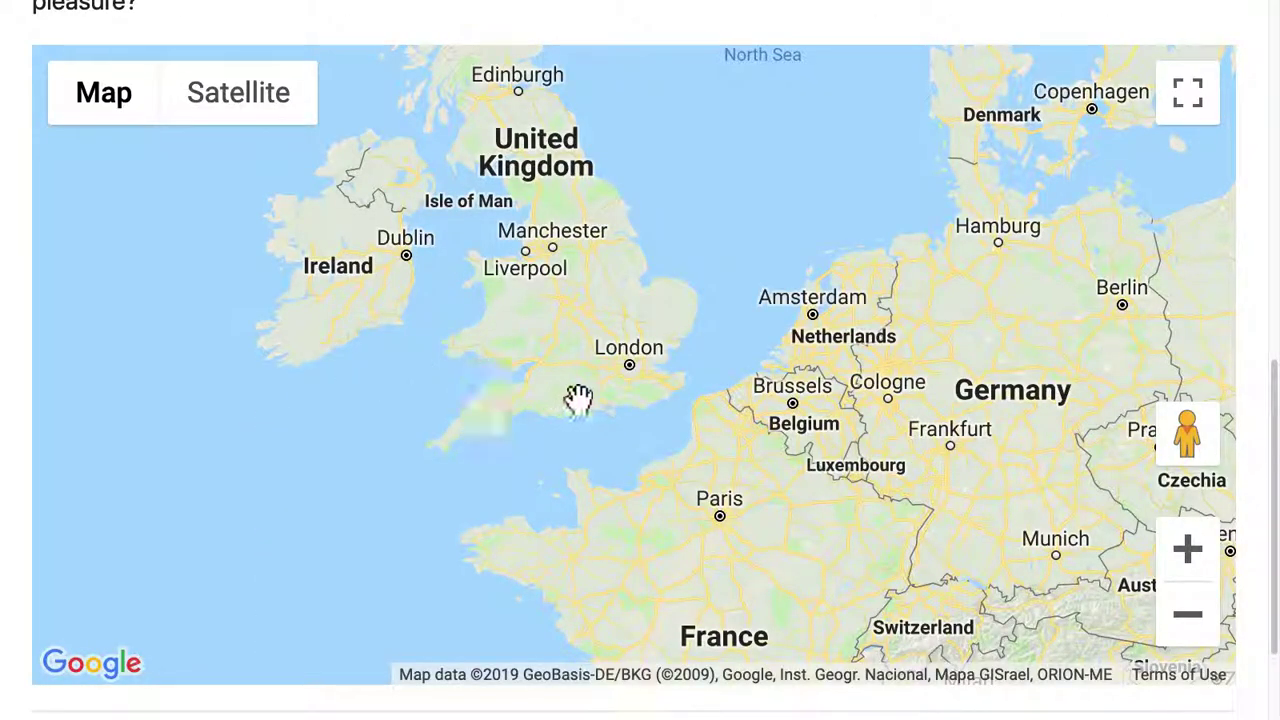
scroll(494, 300, up, 7)
scroll(233, 200, up, 2)
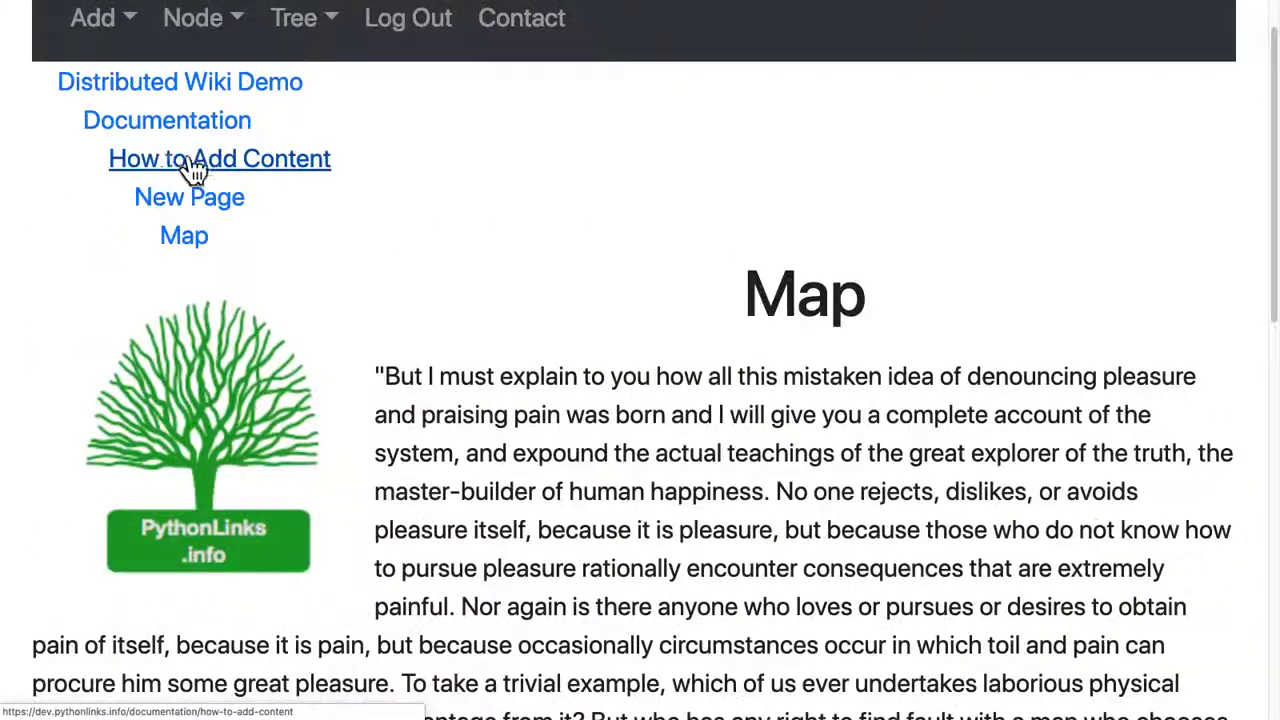
click(97, 24)
click(145, 305)
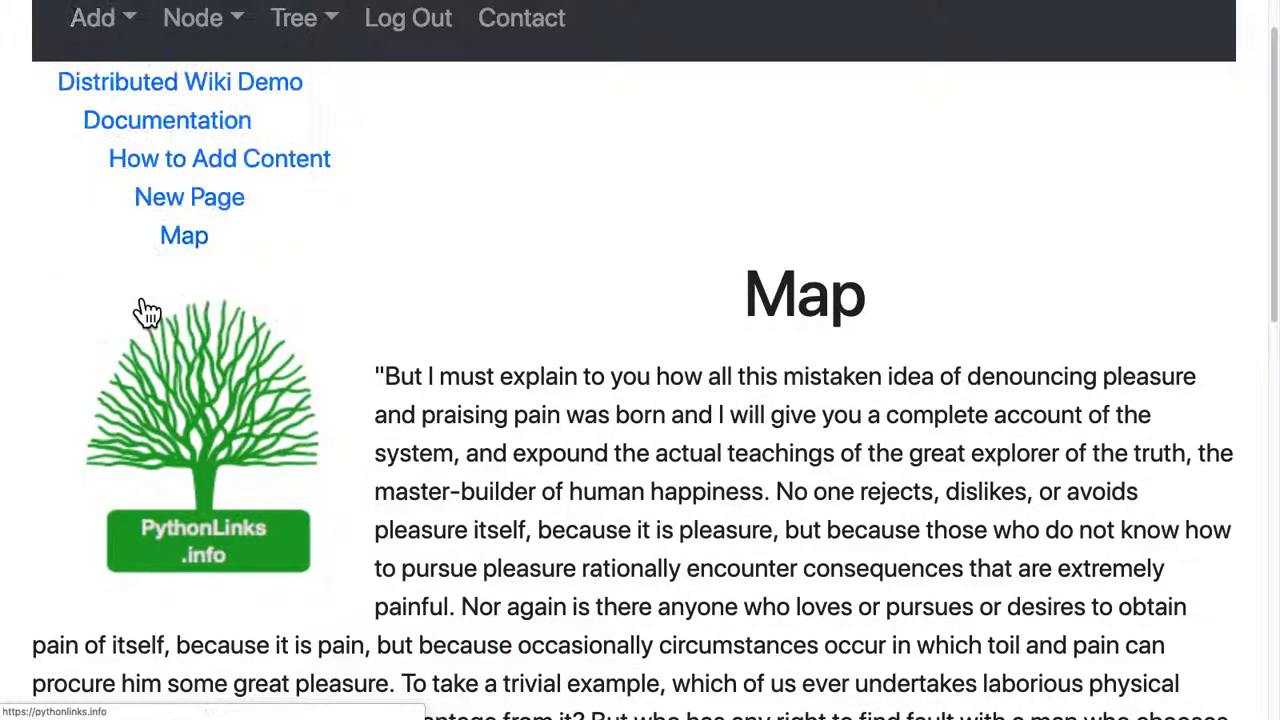
Add a Location named 'London' under Map with the sample paragraph and save it.
scroll(148, 304, down, 3)
click(147, 346)
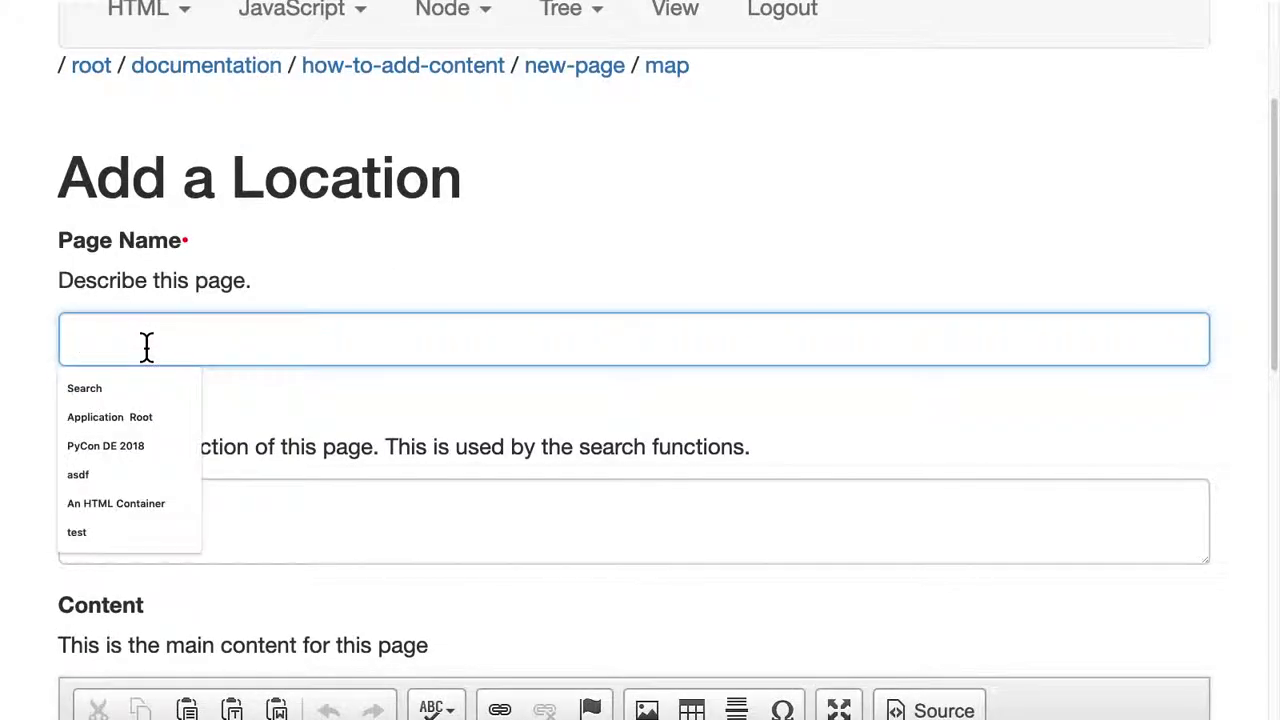
text(London)
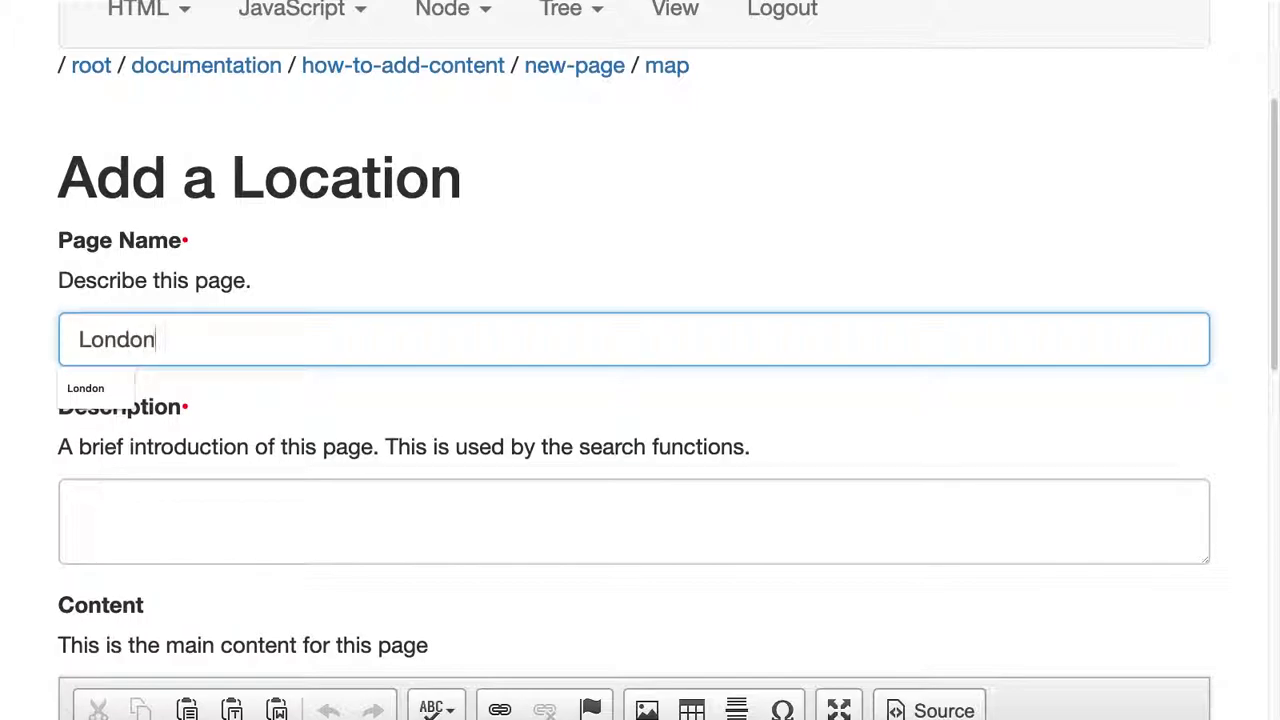
scroll(143, 497, down, 1)
click(142, 494)
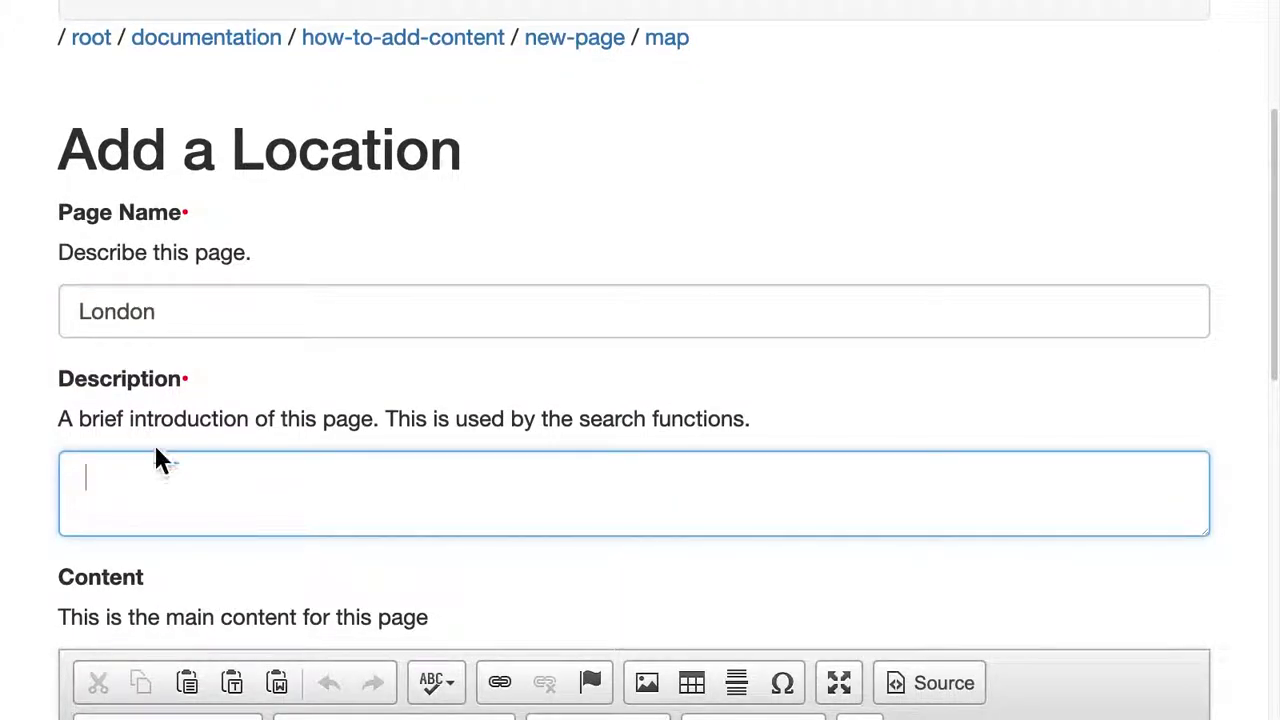
scroll(143, 494, down, 5)
click(143, 386)
text("But I must explain to you how all this mistaken idea of denouncing pleasure and praising pain was born and I will give you a complete account of the system, and expound the actual teachings of the great explorer of the truth, the master-builder of human happiness. No one rejects, dislikes, or avoids pleasure itself, because it is pleasure, but because those who do not know how to pursue pleasure rationally encounter consequences that are extremely painful. Nor again is there anyone who loves or pursues or desires to obtain pain of itself, because it is pain, but because occasionally circumstances occur in which toil and pain can procure him some great pleasure. To take a trivial example, which of us ever undertakes laborious physical exercise, except to obtain some advantage from it? But who has any right to find fault with a man who chooses to enjoy a pleasure that has no annoying consequences, or one who avoids a pain that produces no resultant pleasure?")
scroll(150, 500, down, 5)
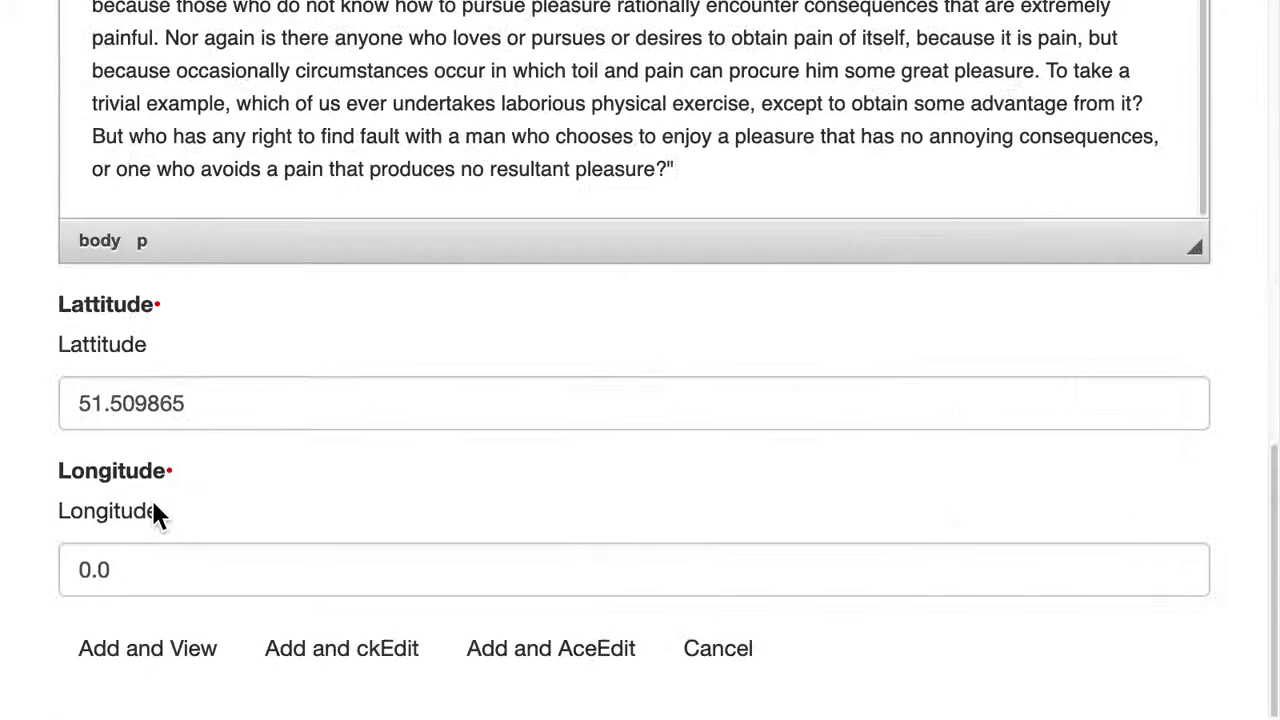
click(158, 668)
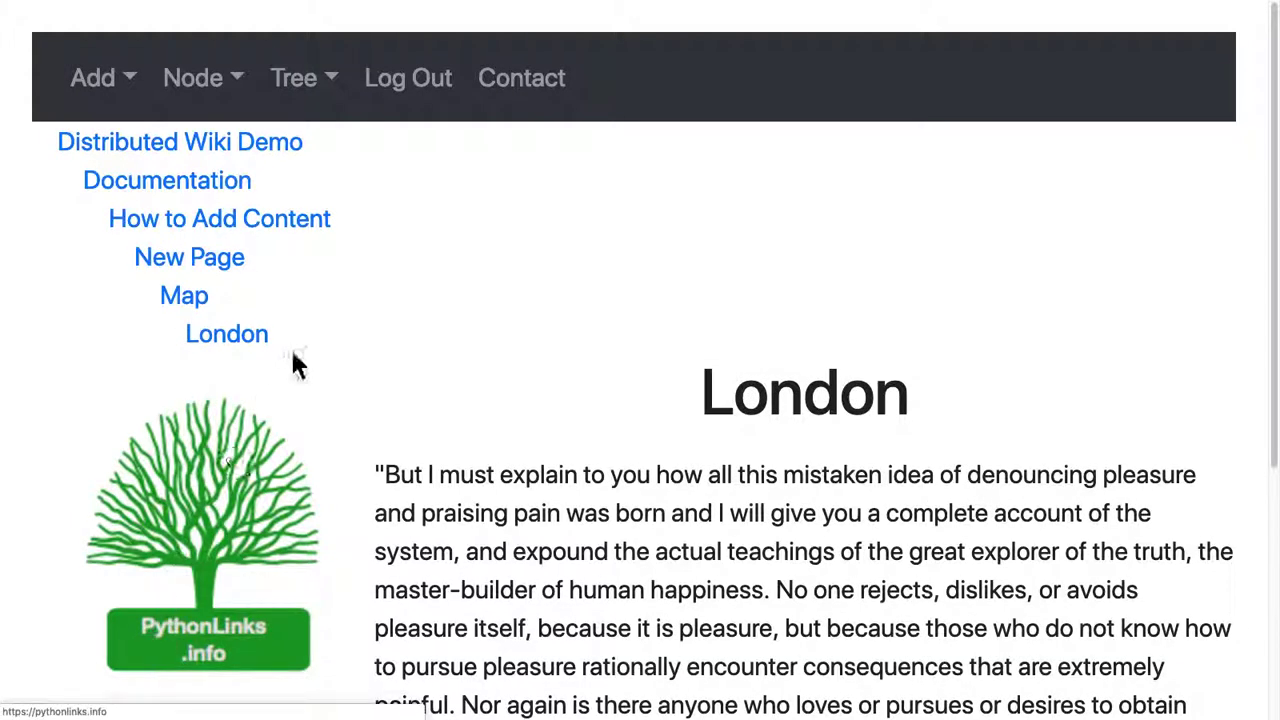
Open the Map page and scroll to the embedded map showing the London marker.
scroll(623, 515, down, 1)
scroll(781, 622, down, 5)
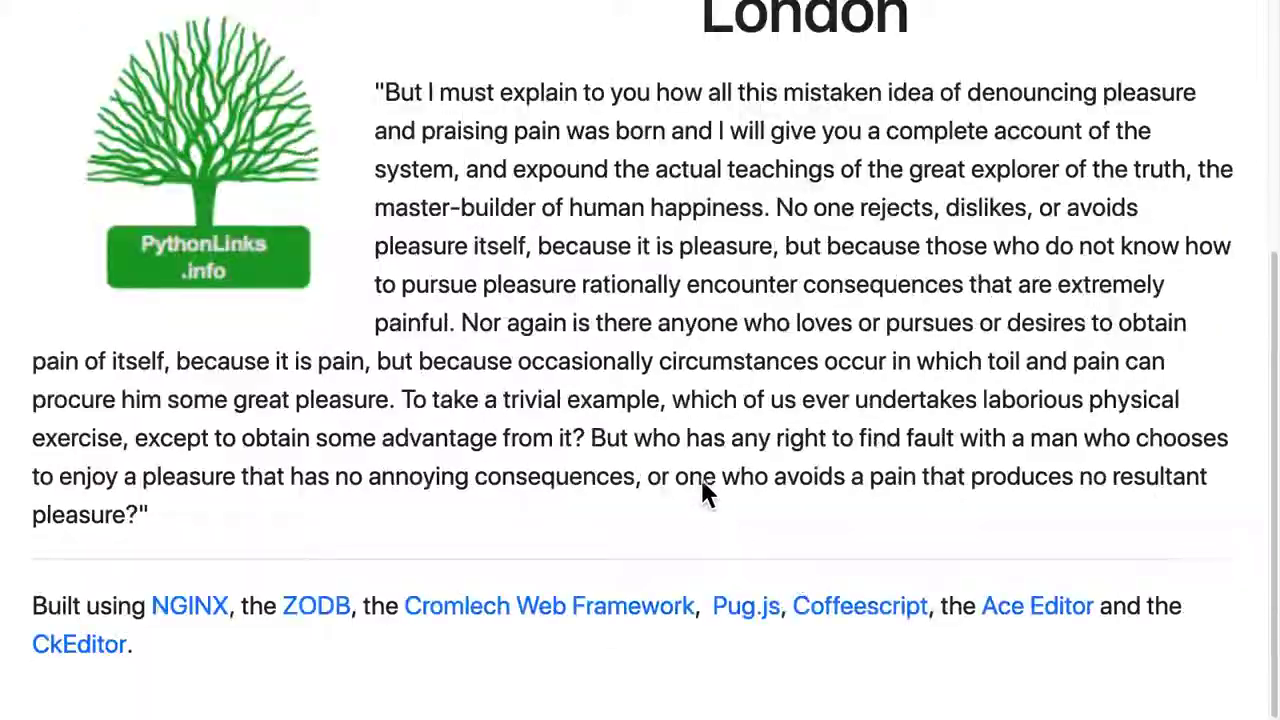
scroll(646, 451, up, 6)
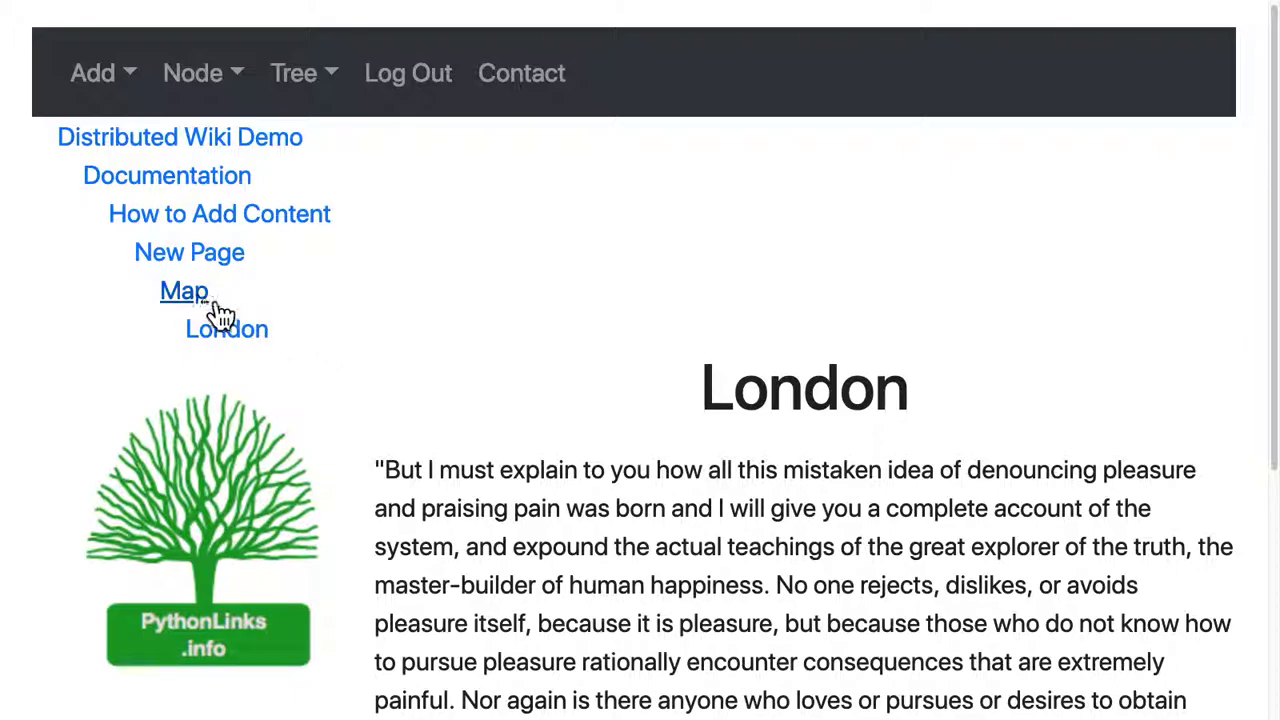
click(180, 295)
scroll(615, 332, down, 5)
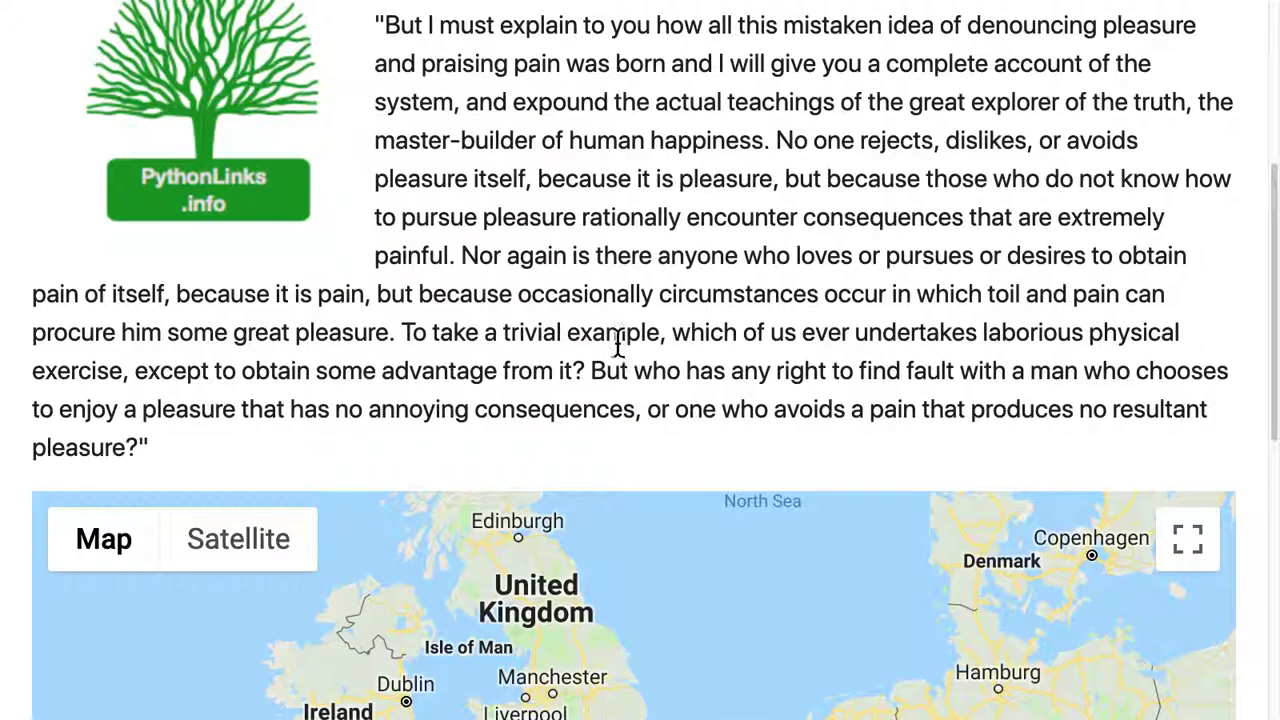
scroll(618, 343, down, 3)
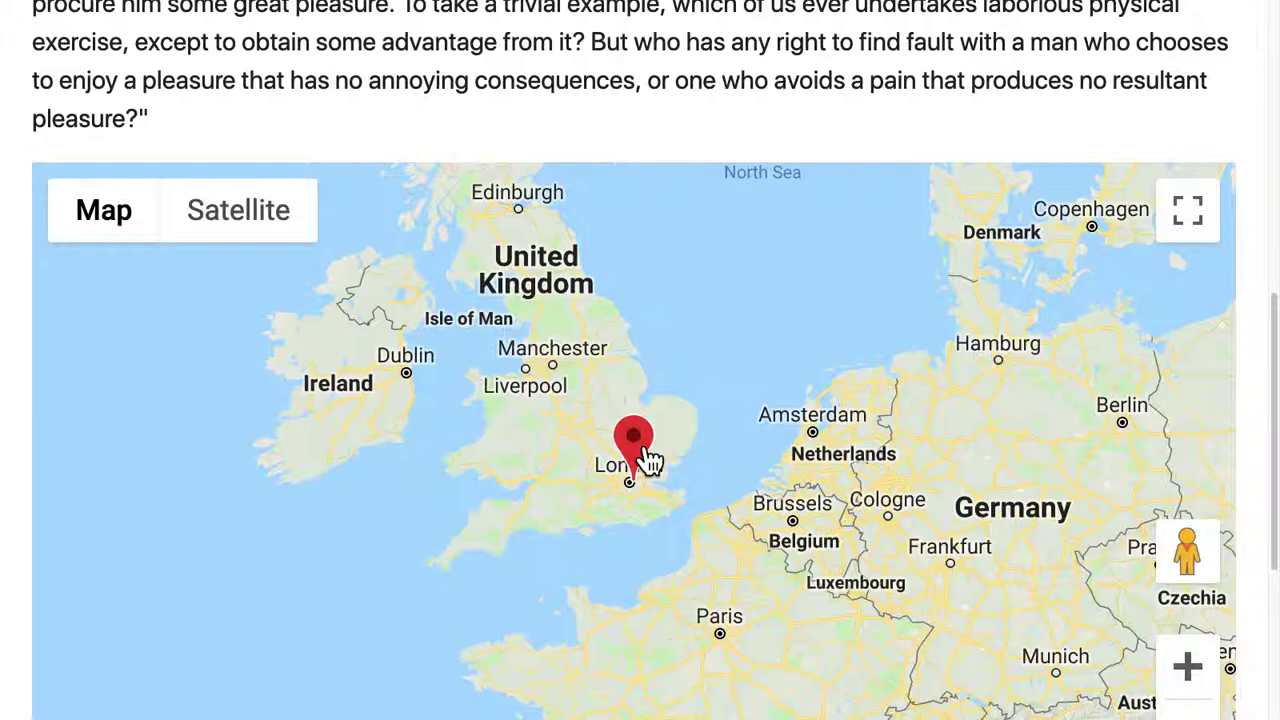
mouse_move(250, 12)
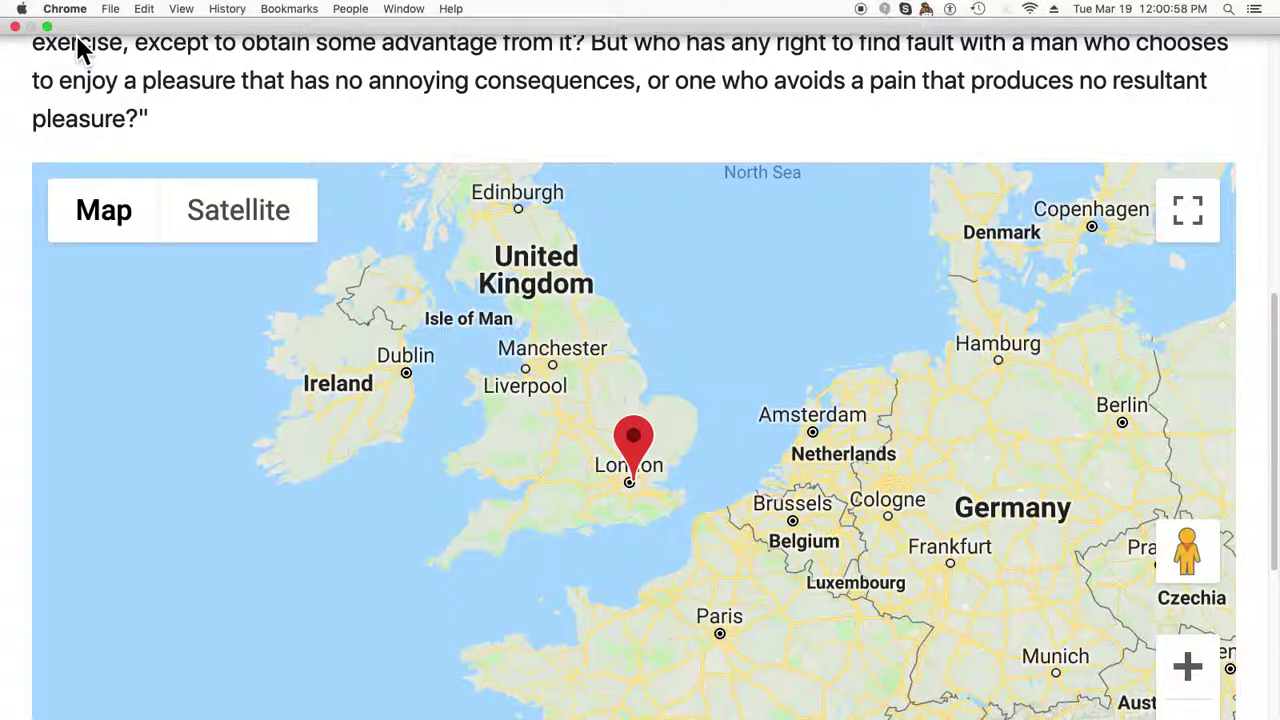
click(47, 27)
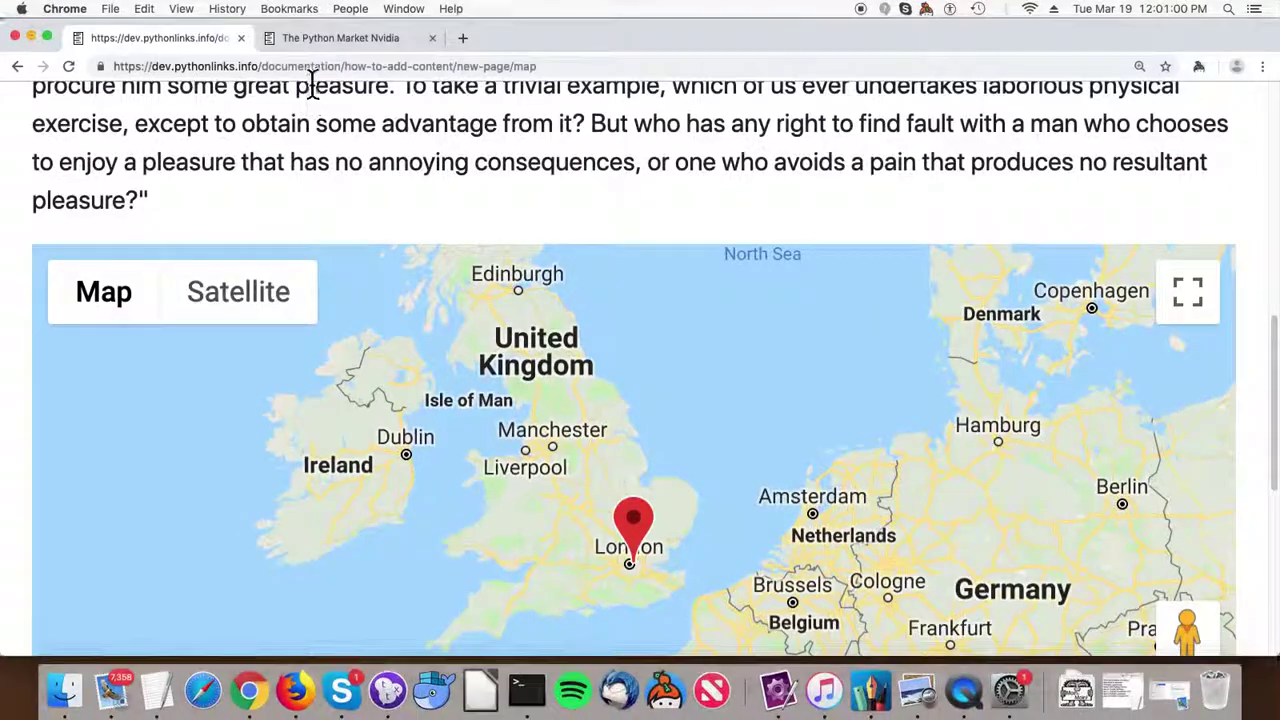
click(334, 38)
scroll(523, 357, down, 3)
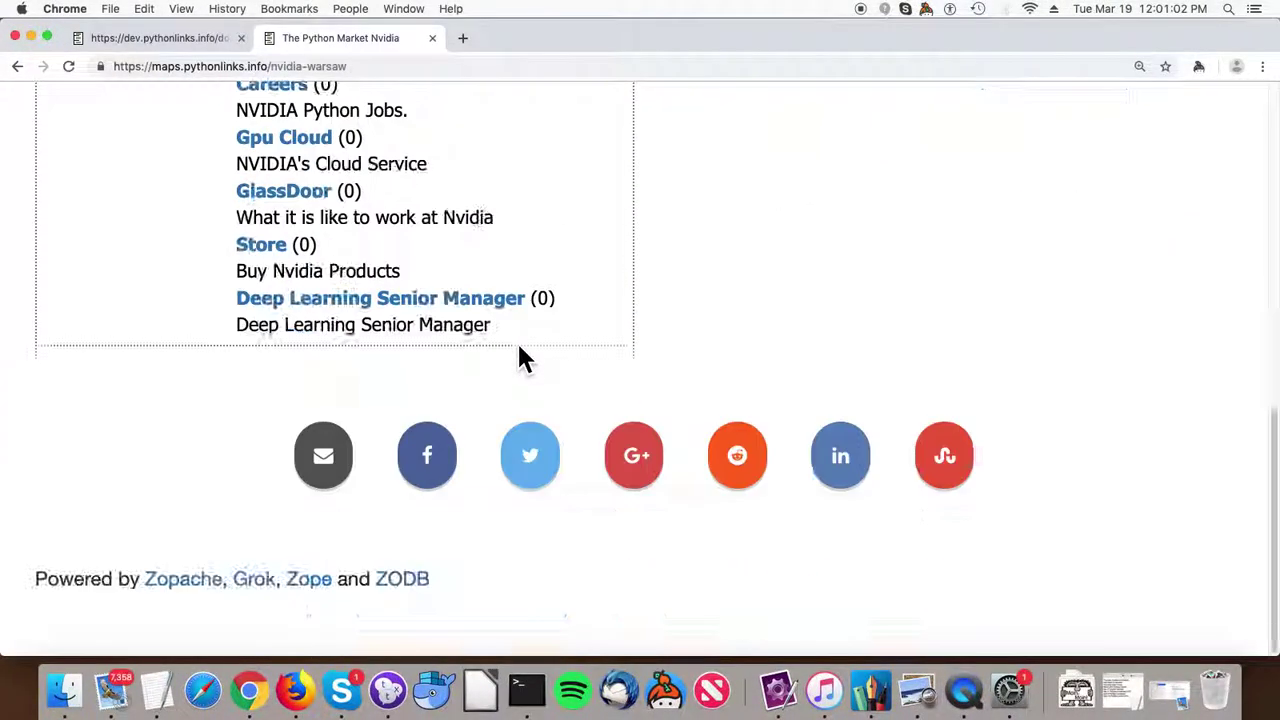
scroll(521, 342, up, 6)
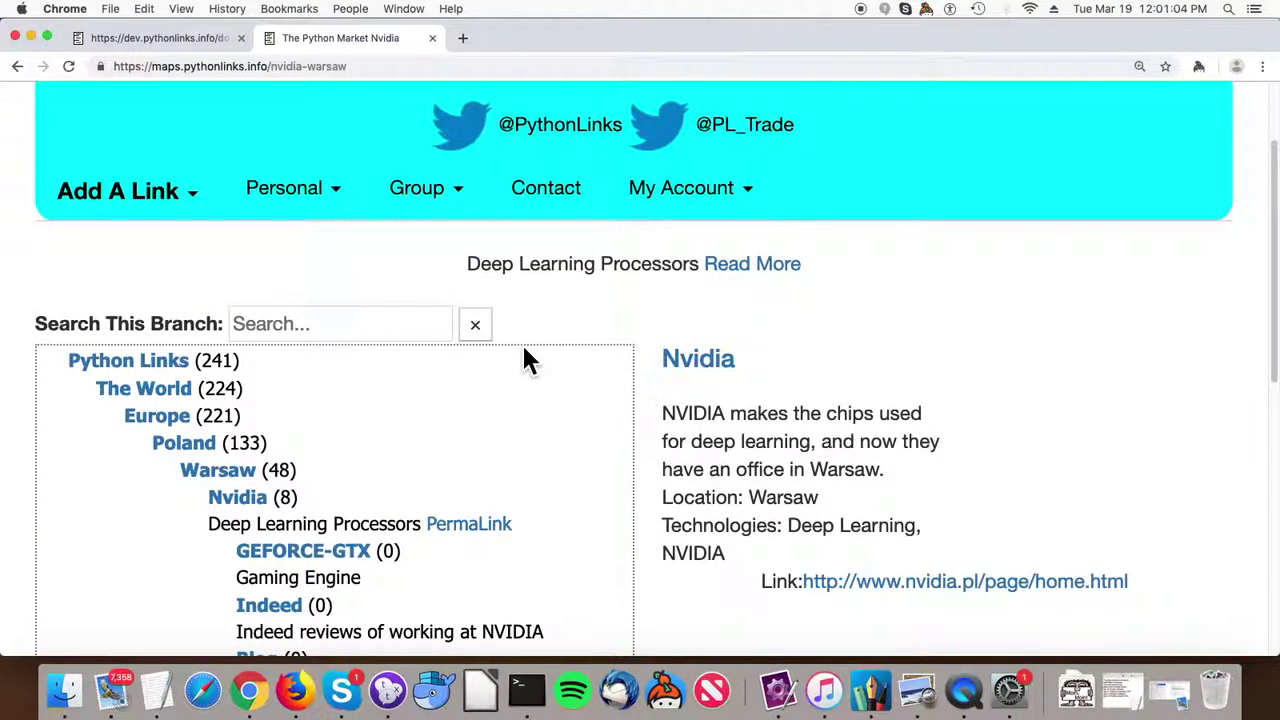
scroll(530, 360, up, 2)
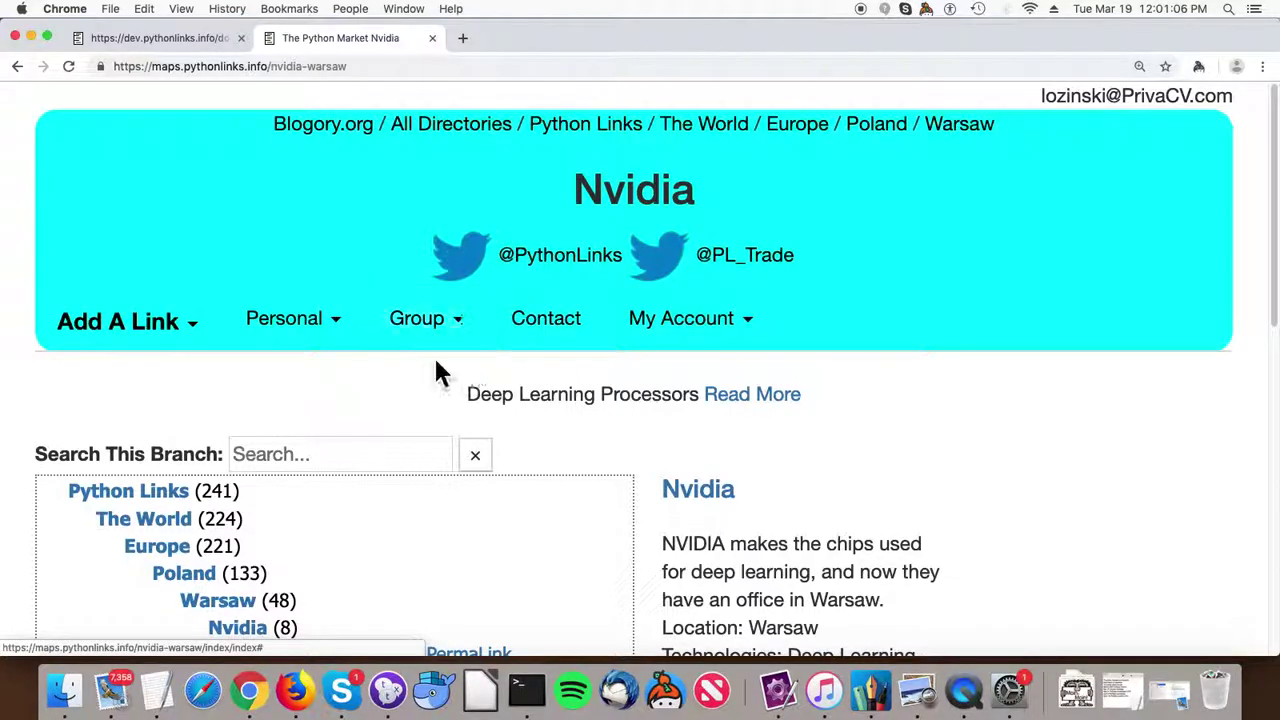
scroll(420, 368, down, 2)
scroll(390, 368, up, 2)
scroll(350, 186, down, 1)
click(798, 130)
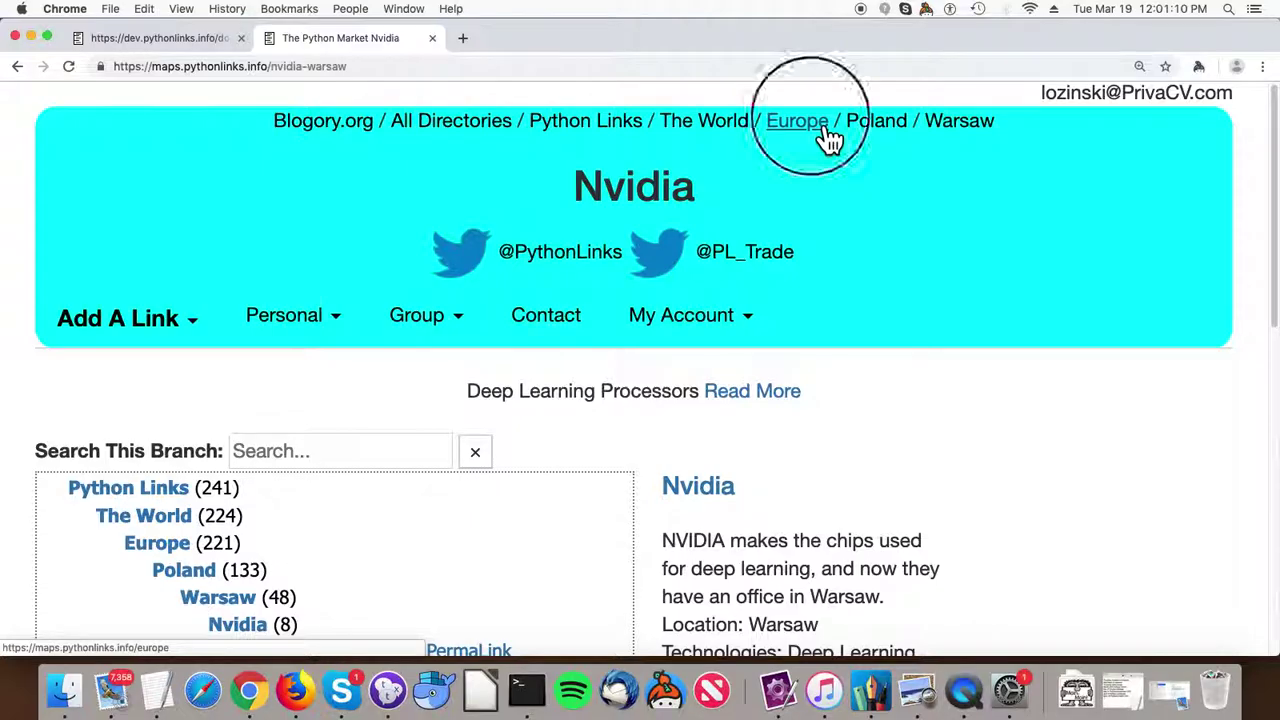
scroll(583, 331, down, 20)
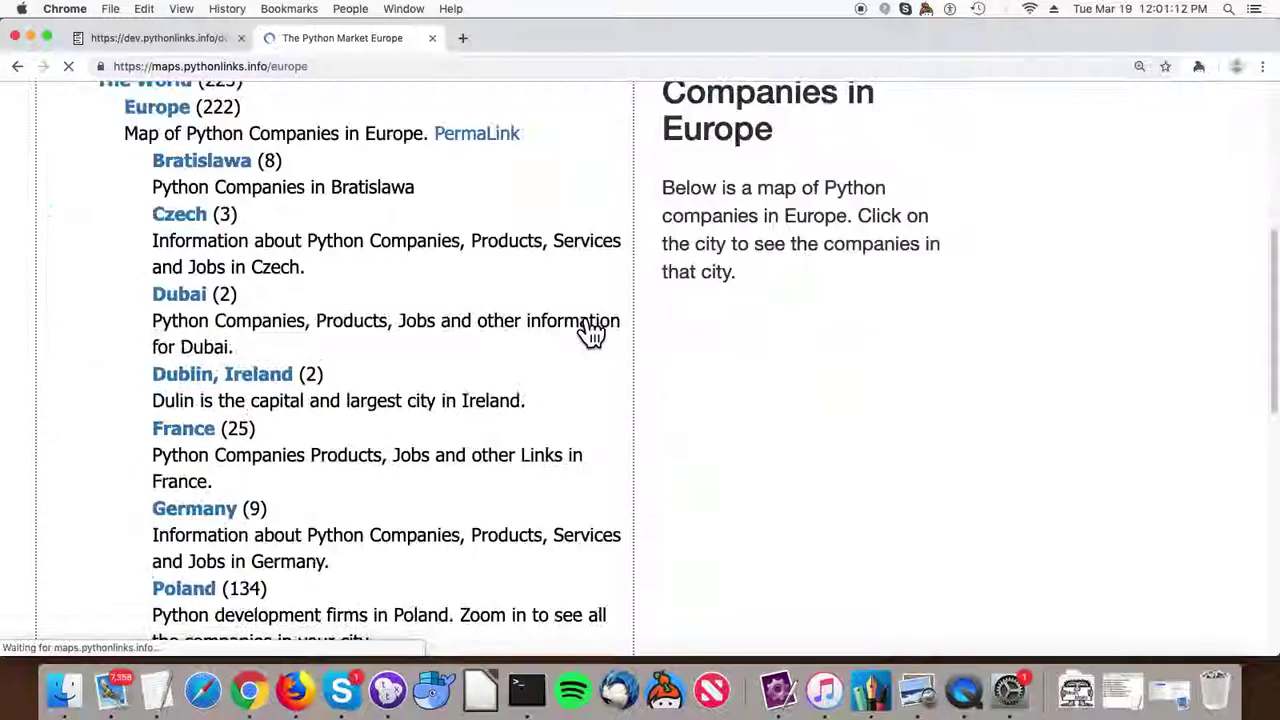
scroll(604, 320, up, 4)
scroll(604, 320, down, 2)
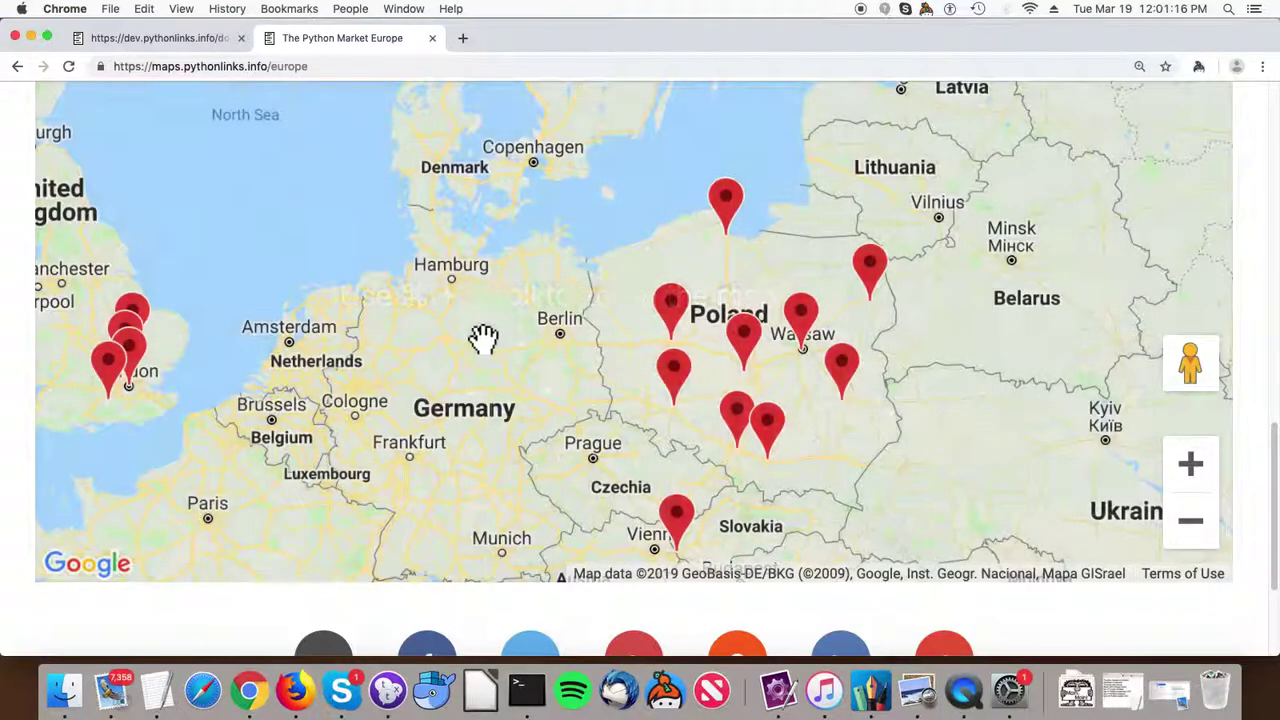
click(815, 330)
click(460, 252)
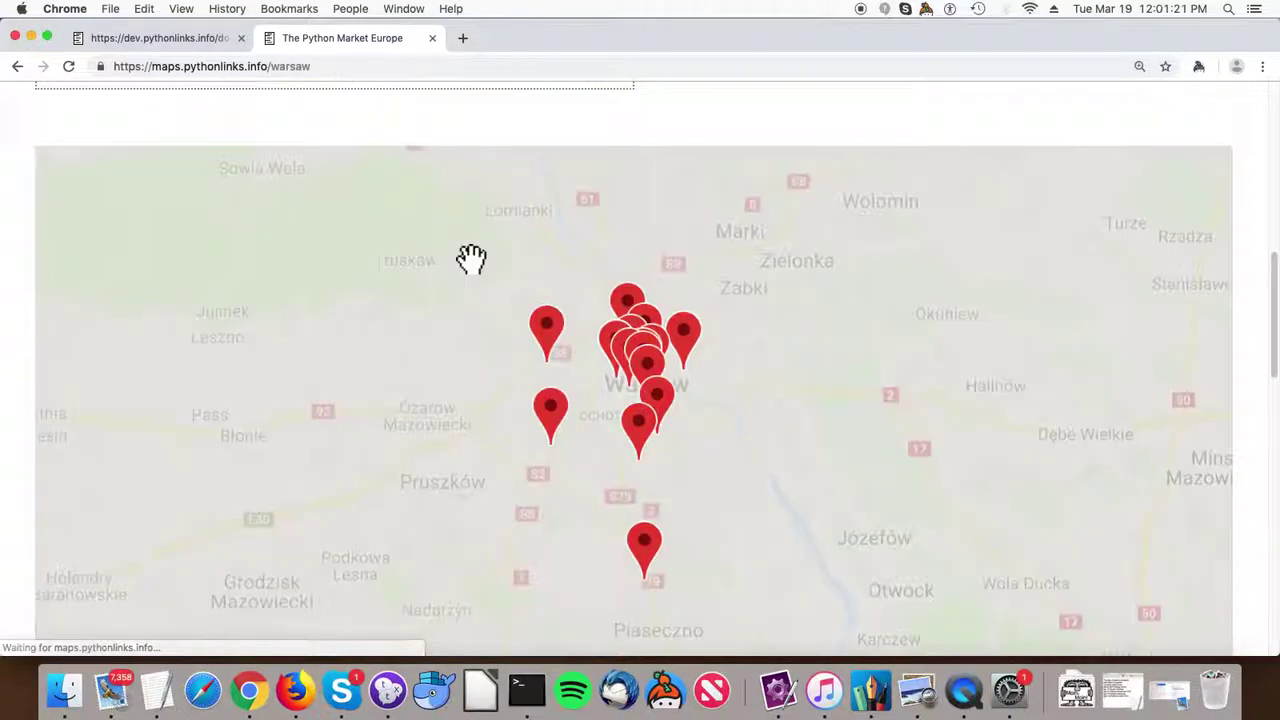
click(452, 405)
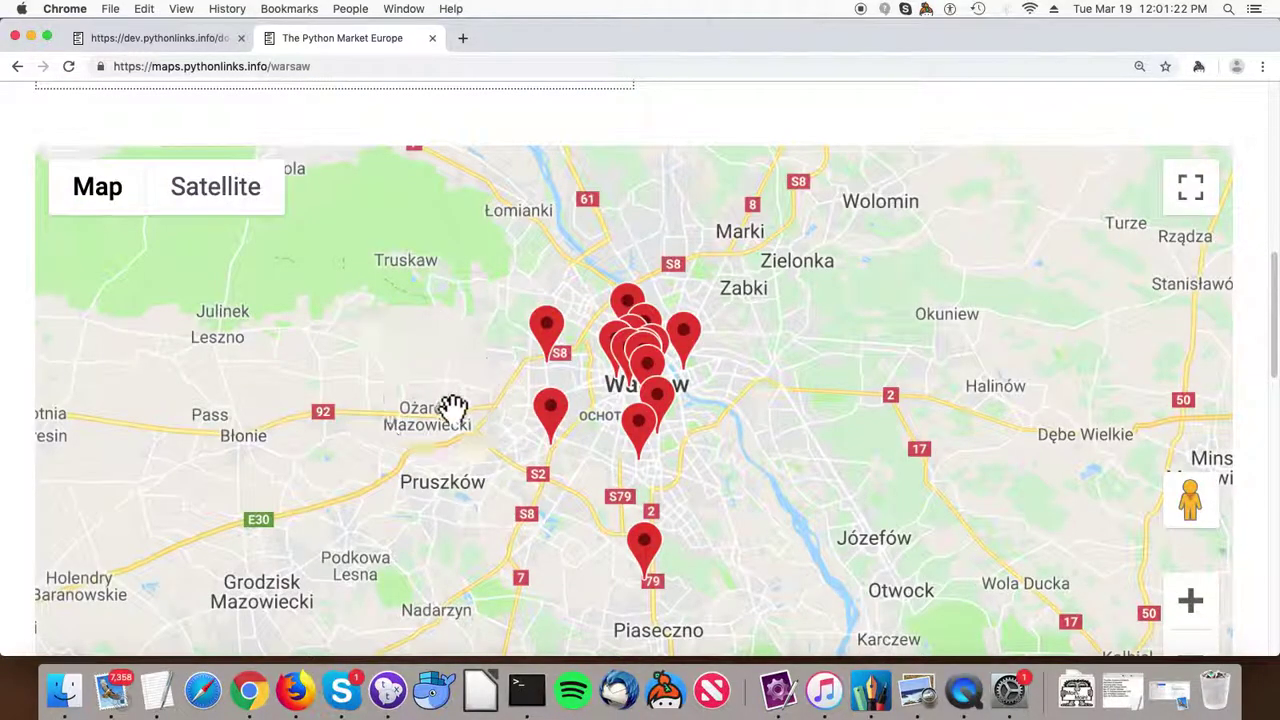
double_click(505, 395)
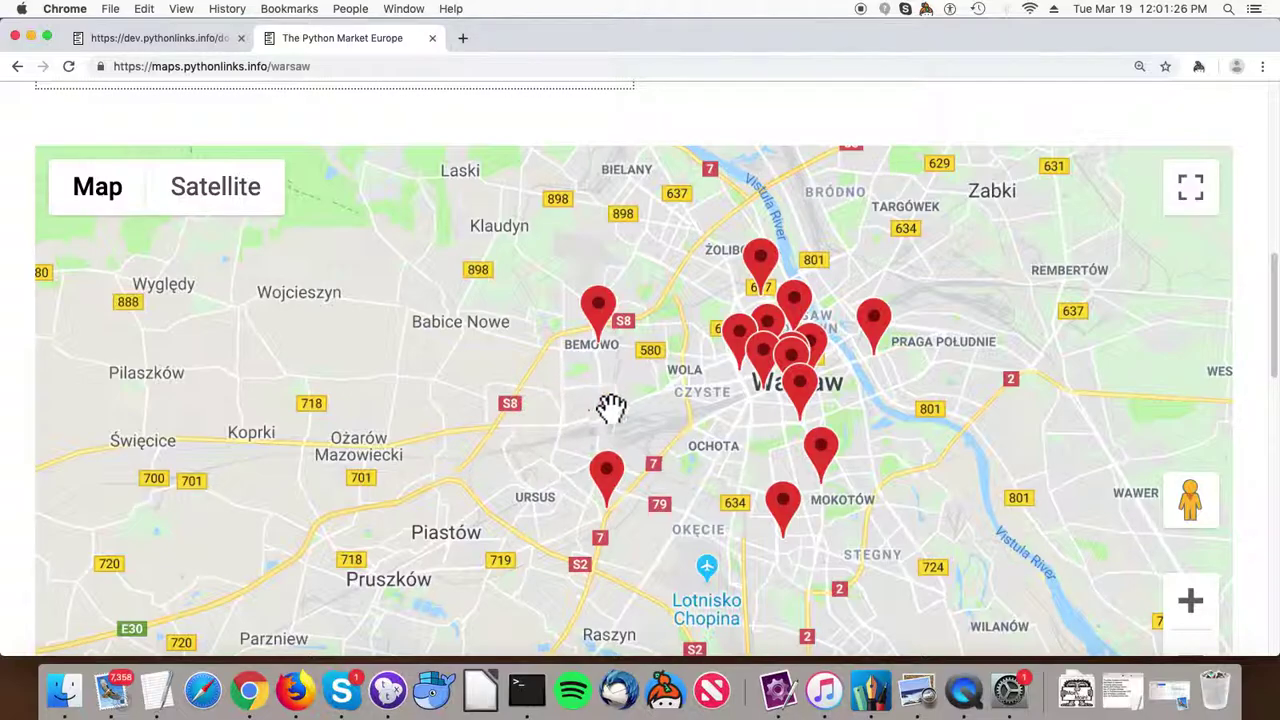
double_click(660, 408)
drag(686, 408, 549, 412)
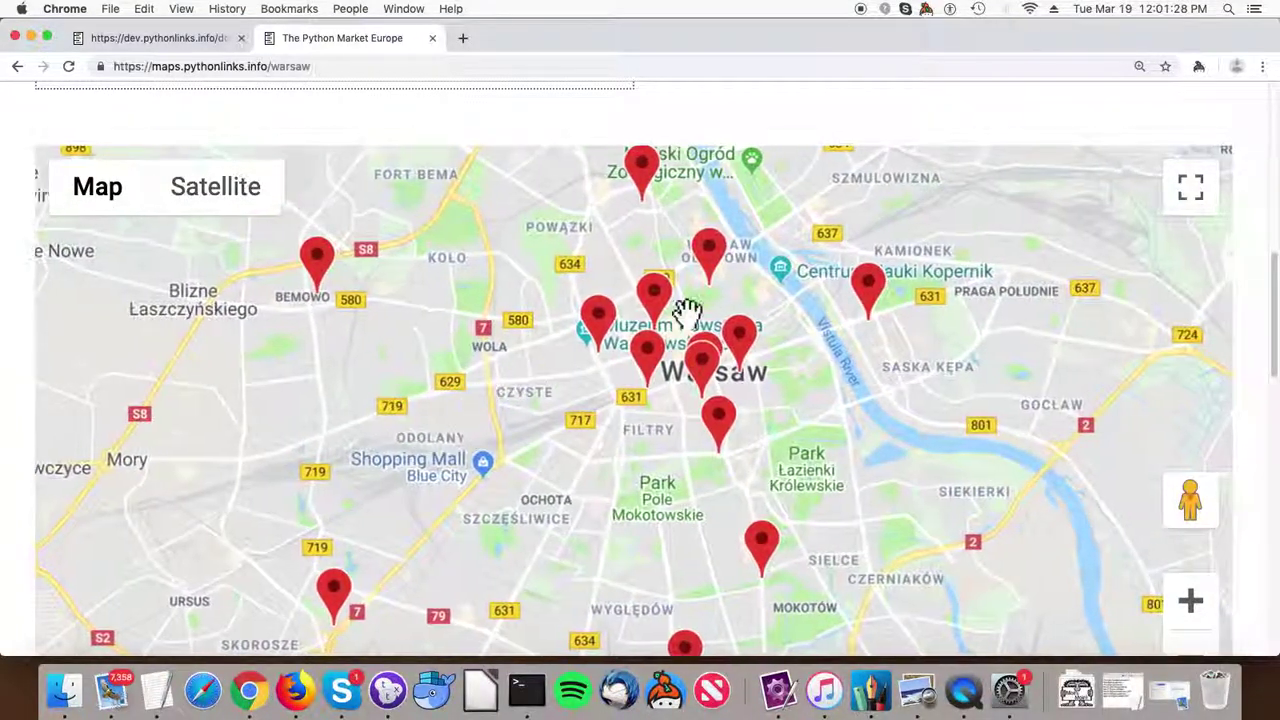
click(662, 305)
click(538, 256)
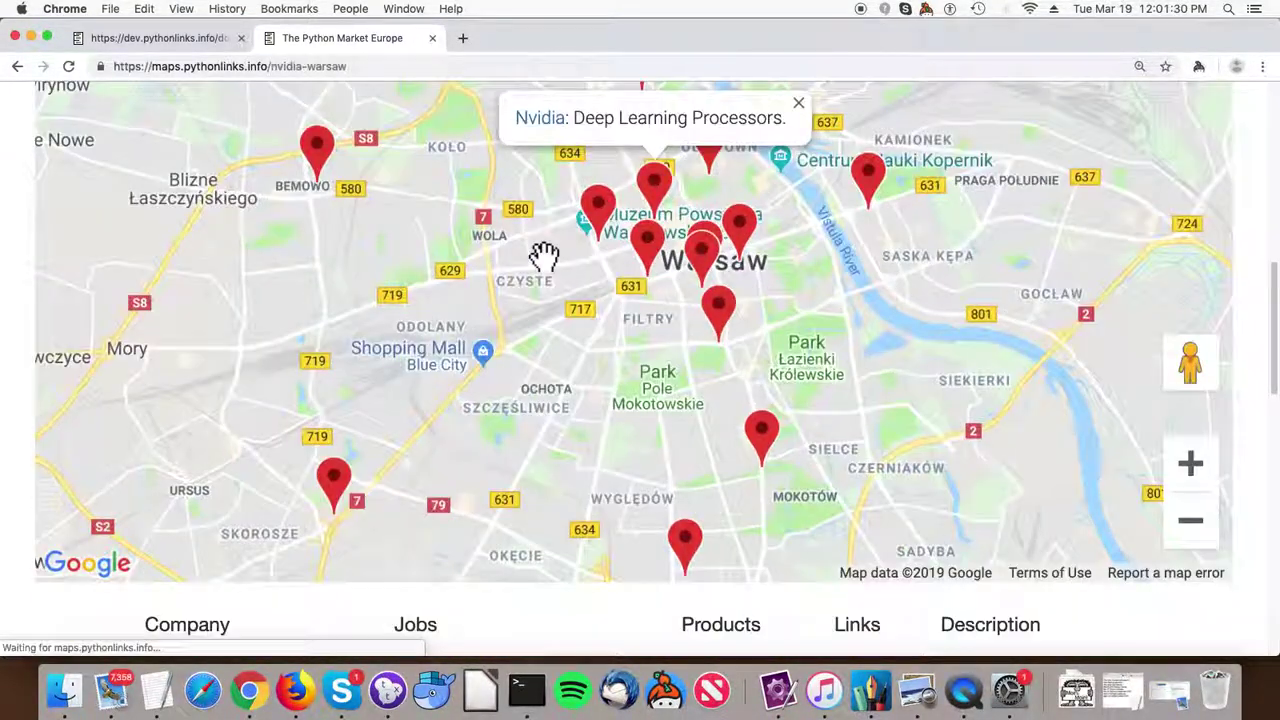
scroll(550, 270, down, 10)
scroll(318, 275, up, 3)
scroll(318, 275, up, 1)
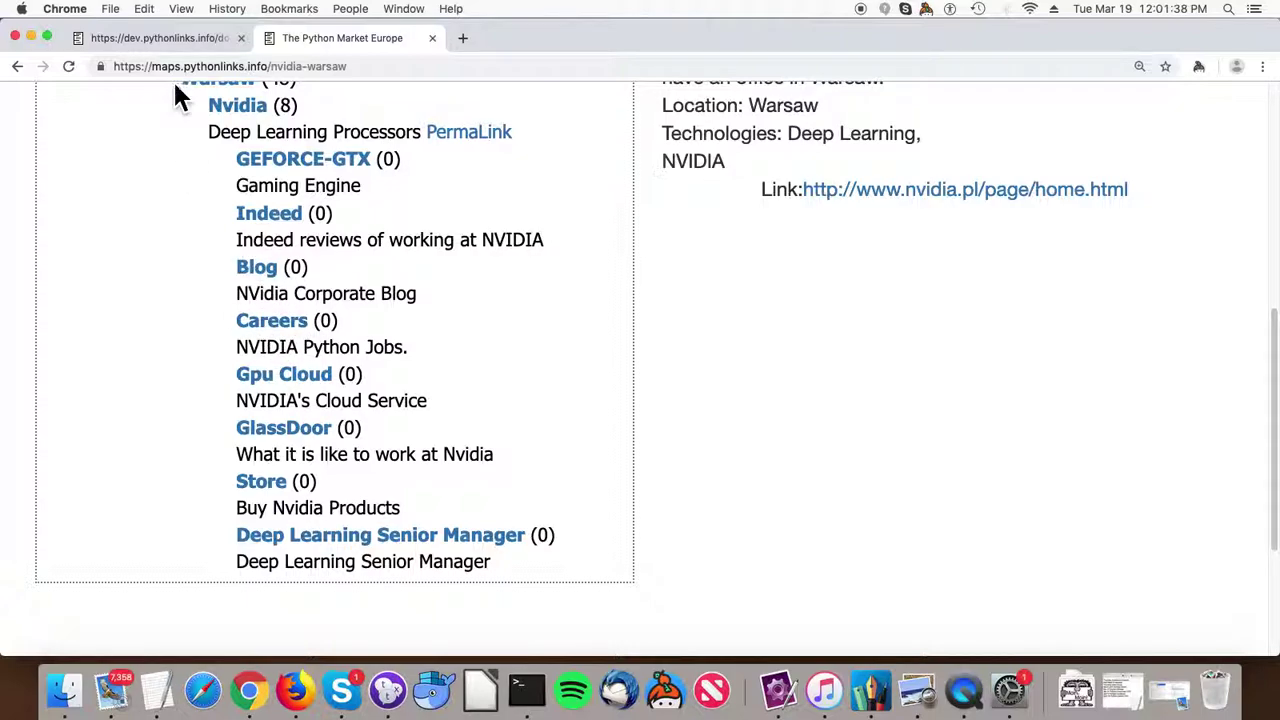
scroll(374, 348, up, 3)
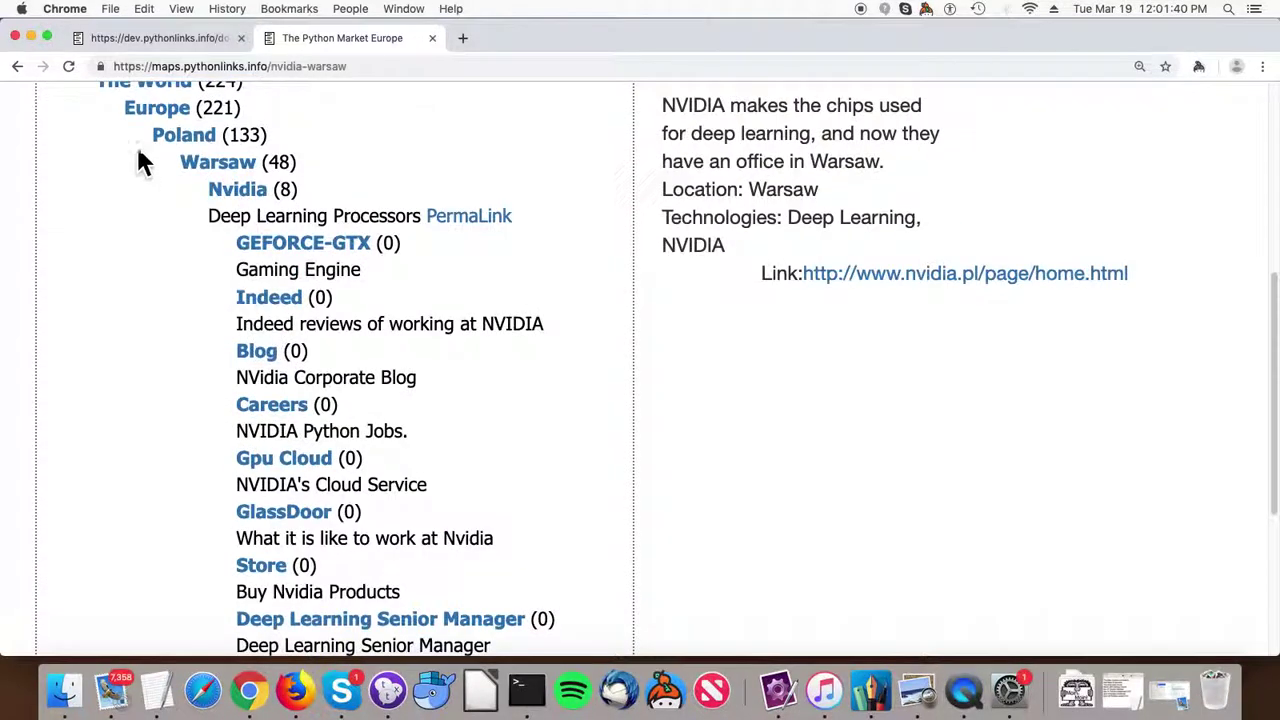
click(148, 42)
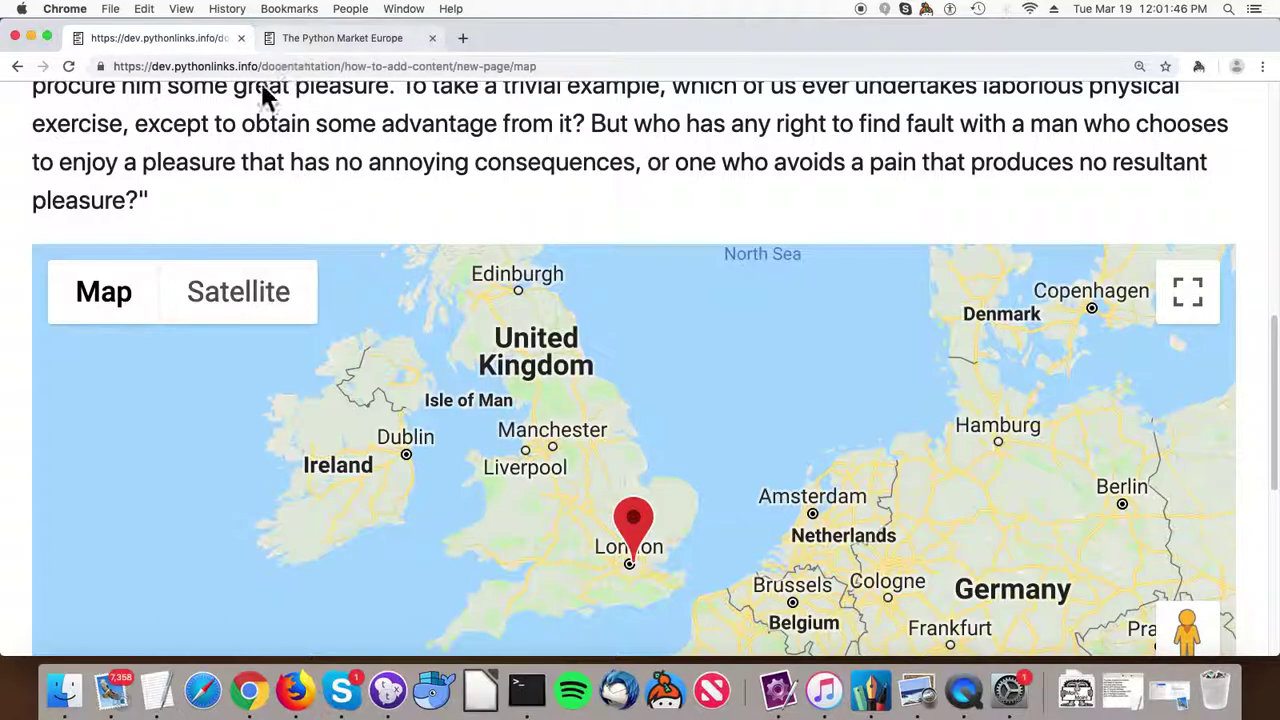
Return to the Distributed Wiki Demo home page and open its Documentation child page.
scroll(194, 120, up, 10)
click(215, 143)
scroll(334, 196, down, 1)
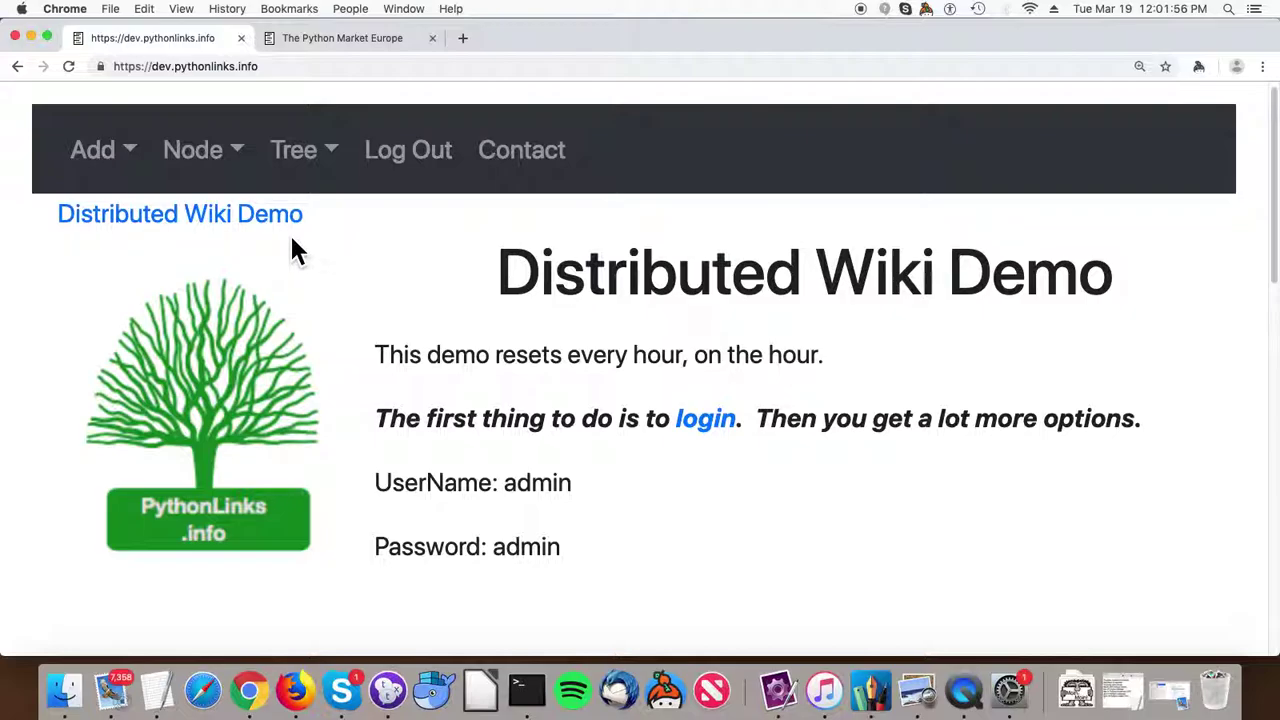
scroll(300, 250, down, 4)
scroll(305, 255, down, 10)
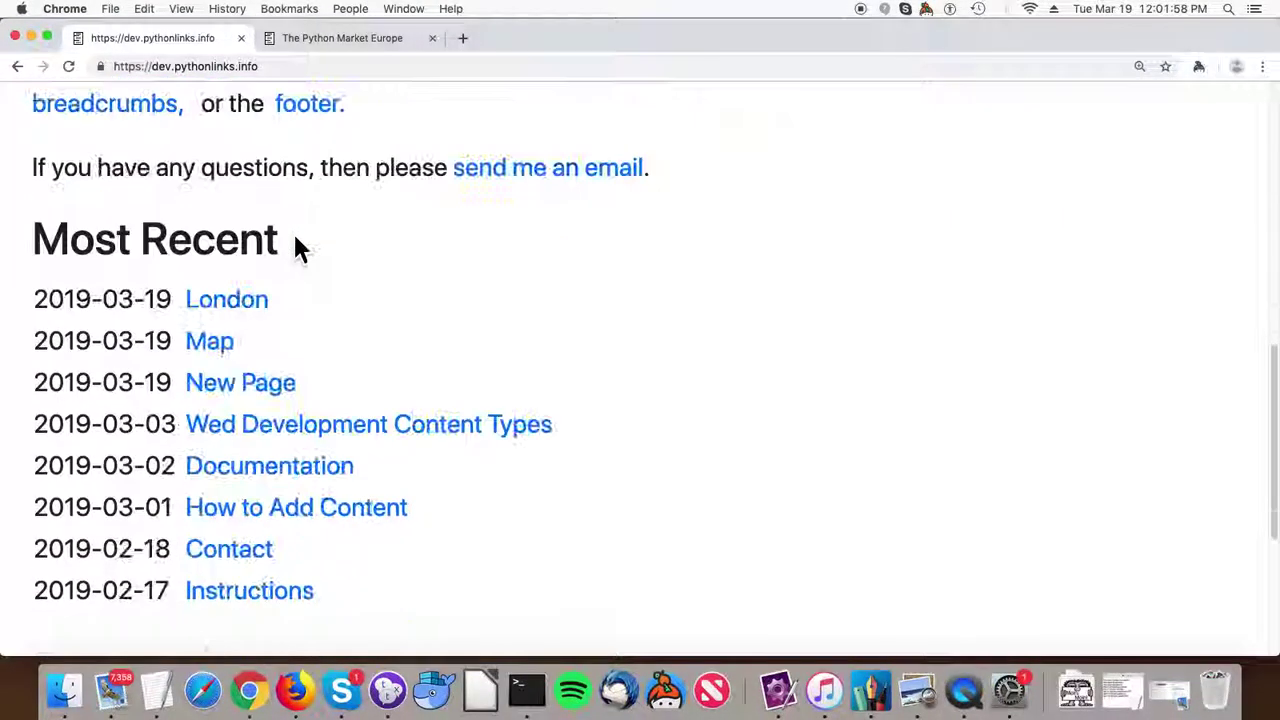
scroll(300, 250, down, 6)
click(140, 420)
scroll(145, 430, down, 5)
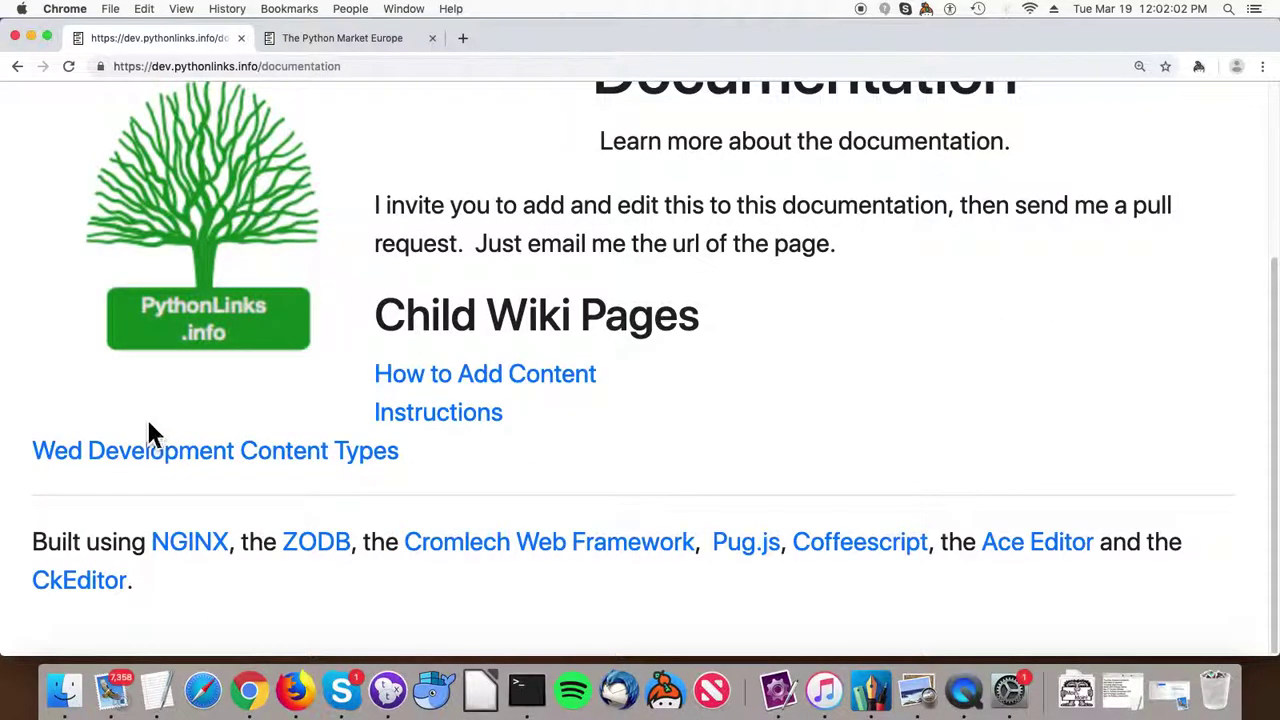
Open the Web Development Content Types page and its HtmlContentTypes management listing.
click(179, 472)
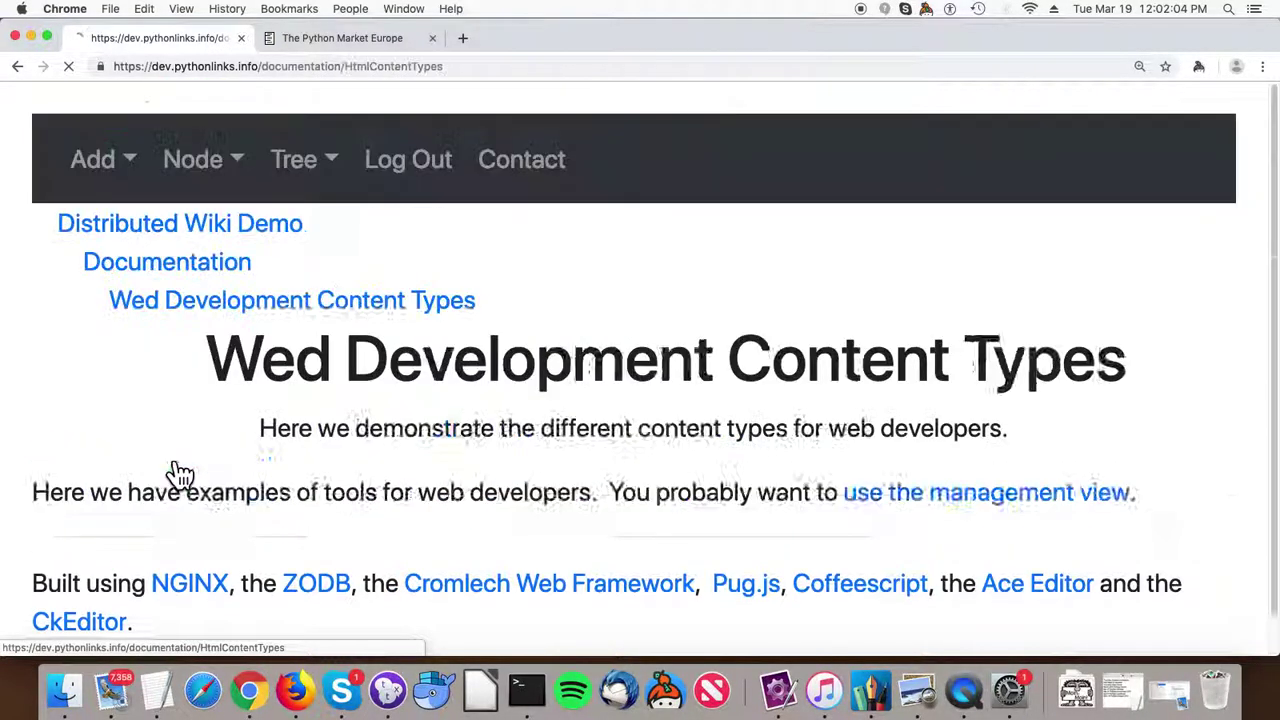
scroll(185, 472, down, 2)
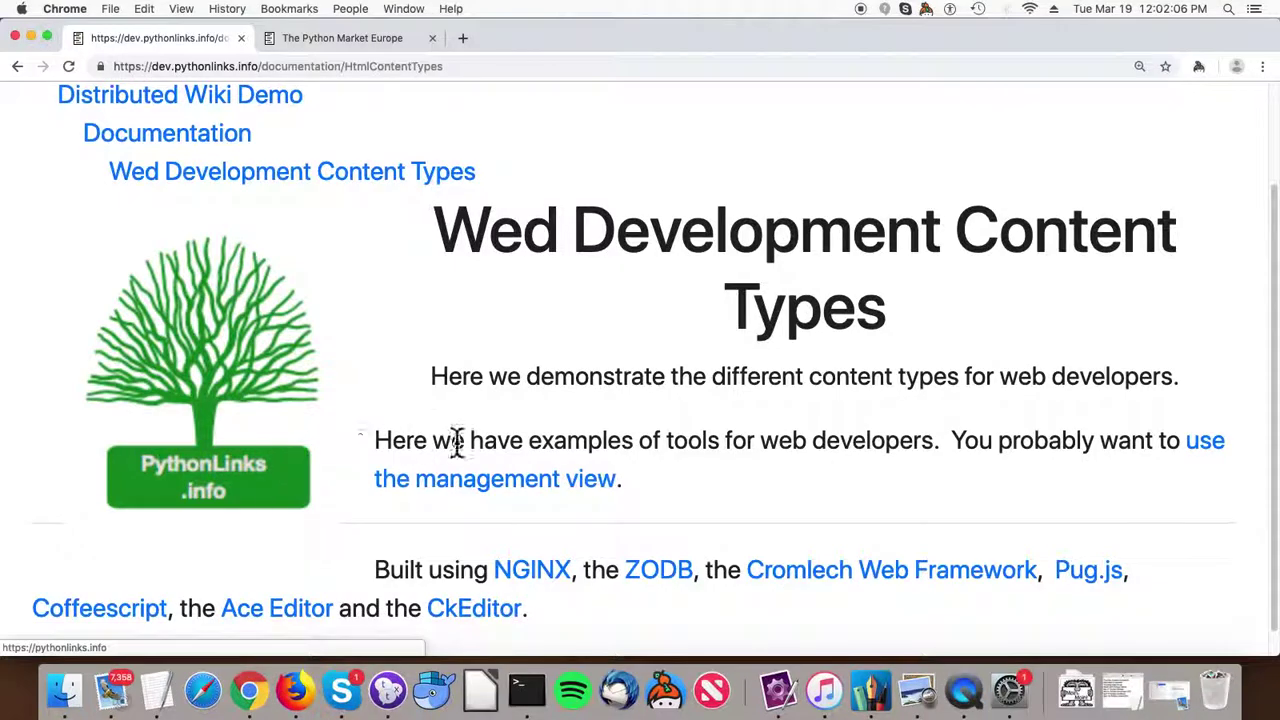
click(508, 505)
scroll(474, 472, down, 1)
scroll(472, 488, down, 3)
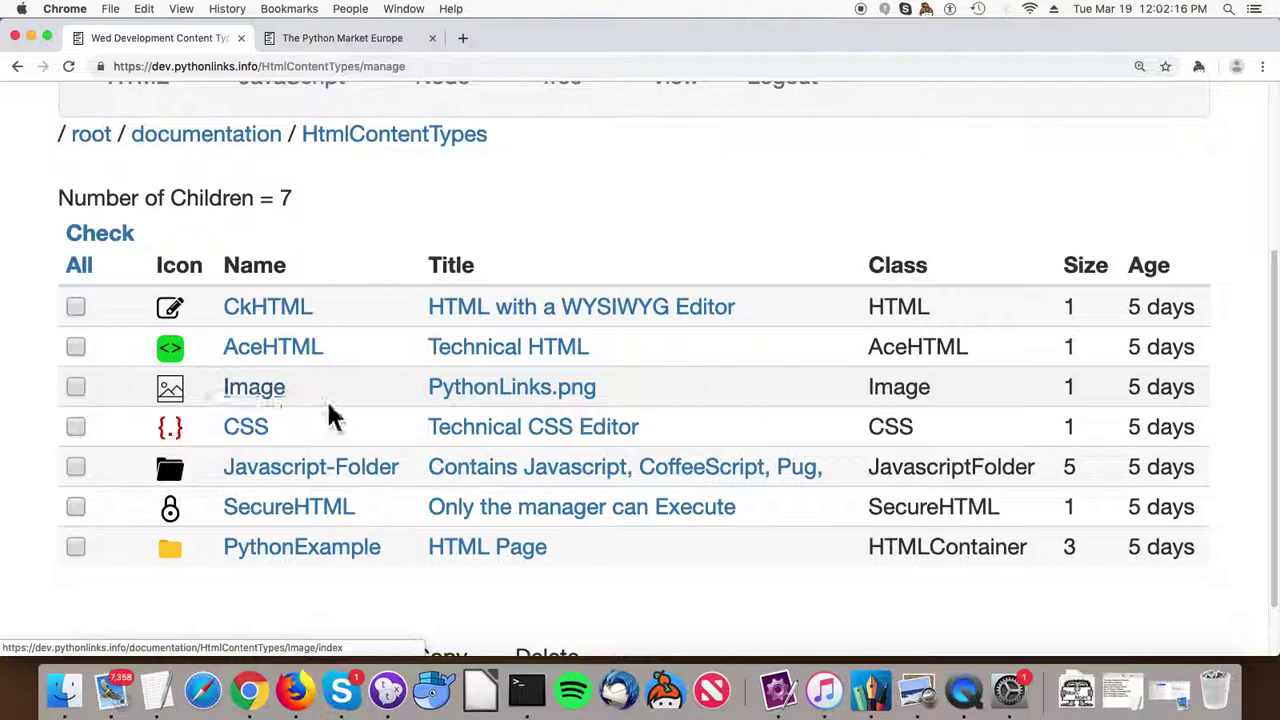
scroll(349, 335, up, 4)
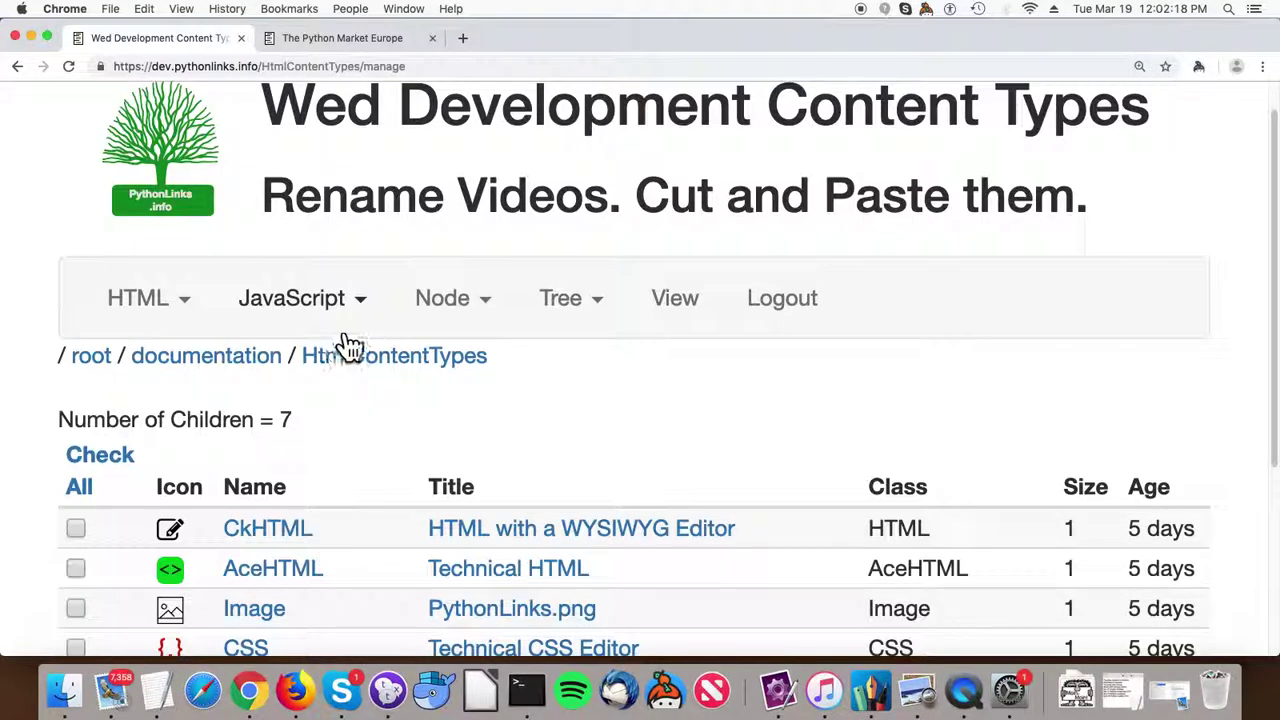
Review the HTML and JavaScript content-type dropdowns in the navbar, then close them.
click(188, 312)
scroll(165, 362, down, 3)
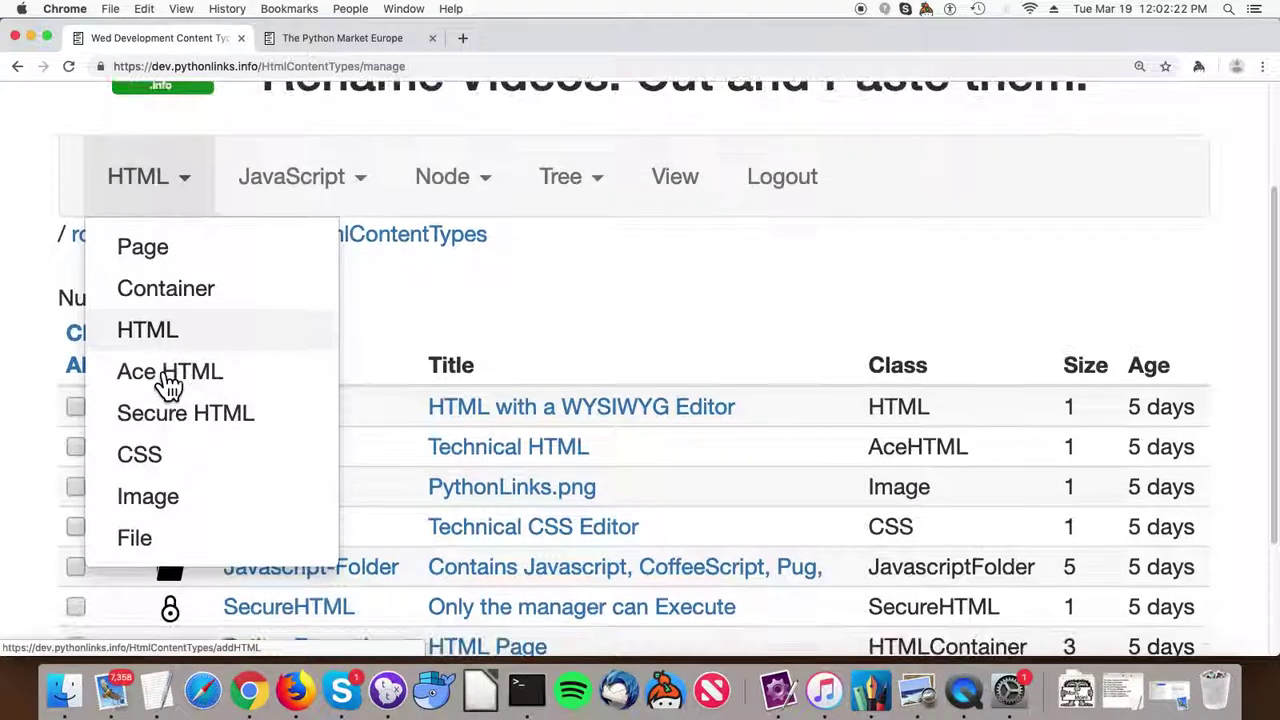
scroll(175, 388, down, 1)
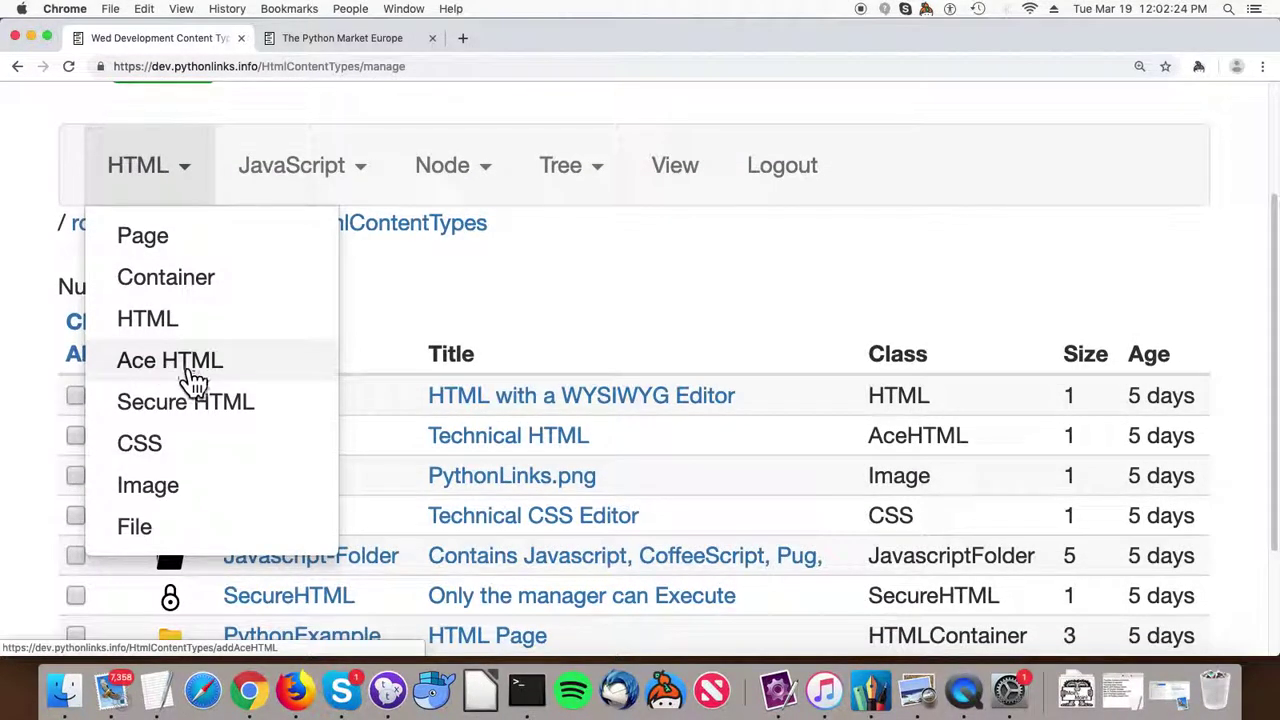
scroll(193, 383, down, 1)
scroll(189, 416, down, 1)
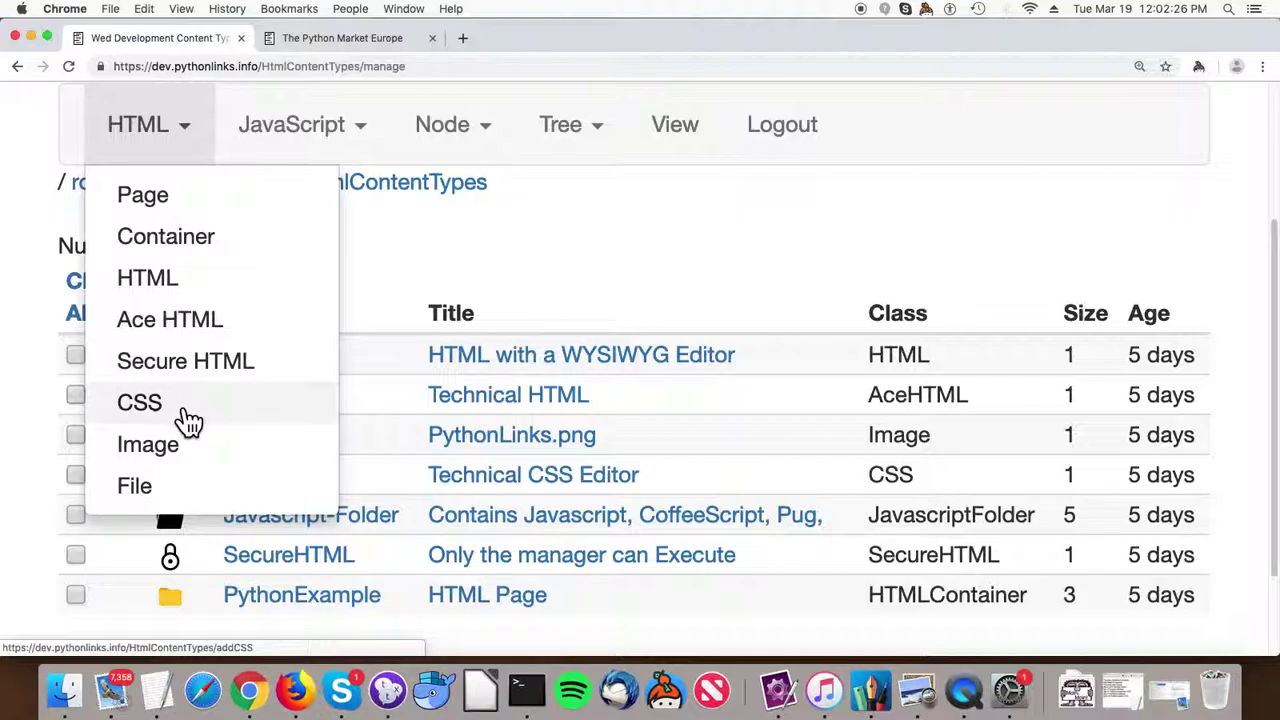
scroll(172, 424, down, 1)
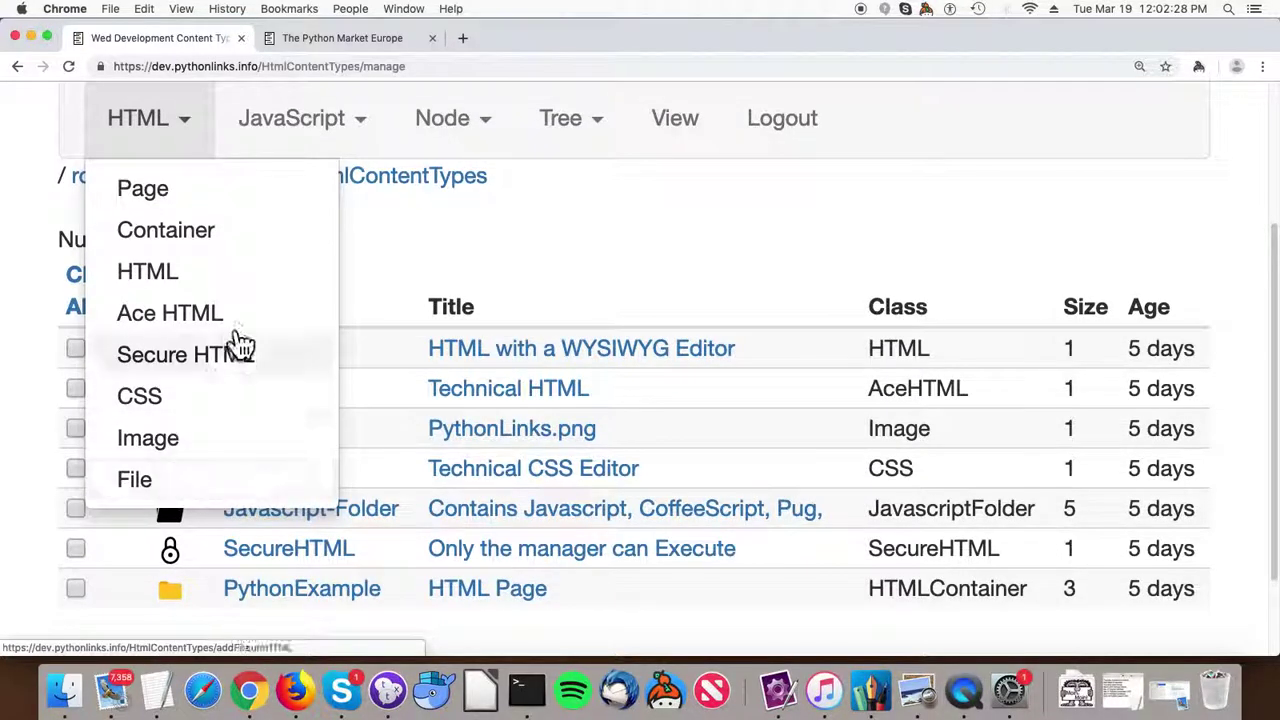
scroll(242, 340, up, 5)
click(320, 335)
scroll(337, 337, down, 2)
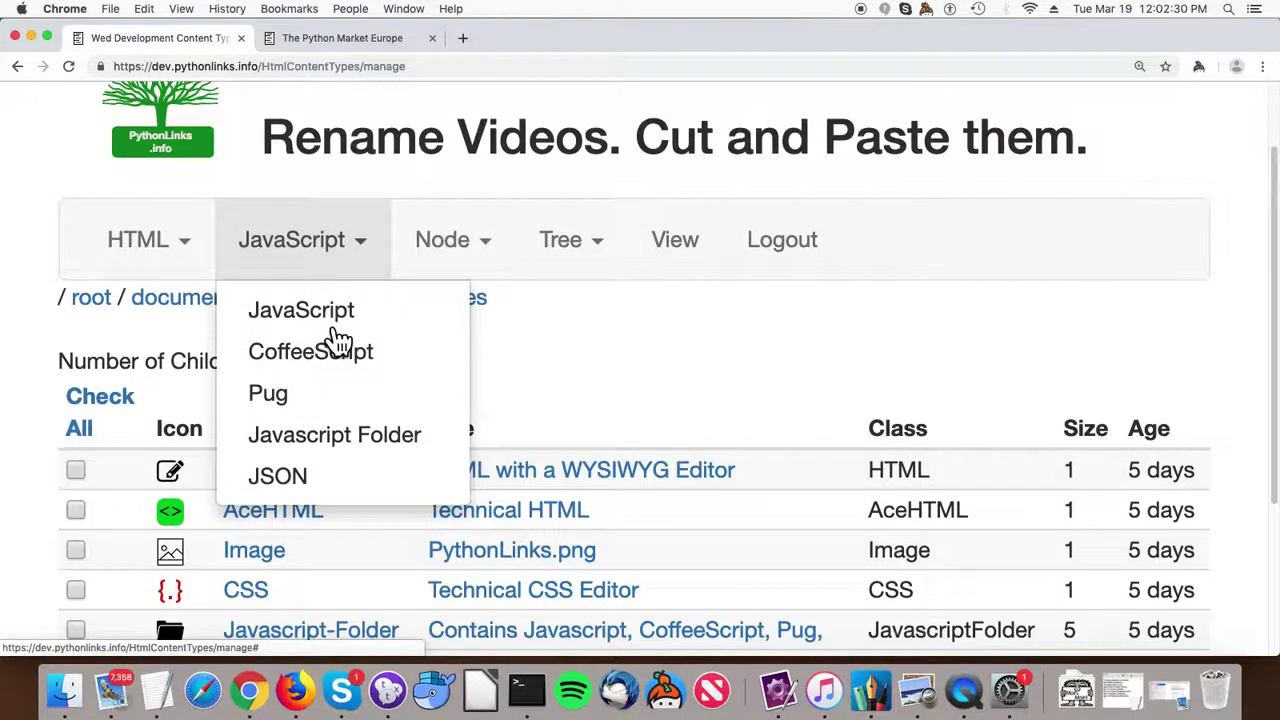
click(528, 400)
scroll(543, 409, down, 1)
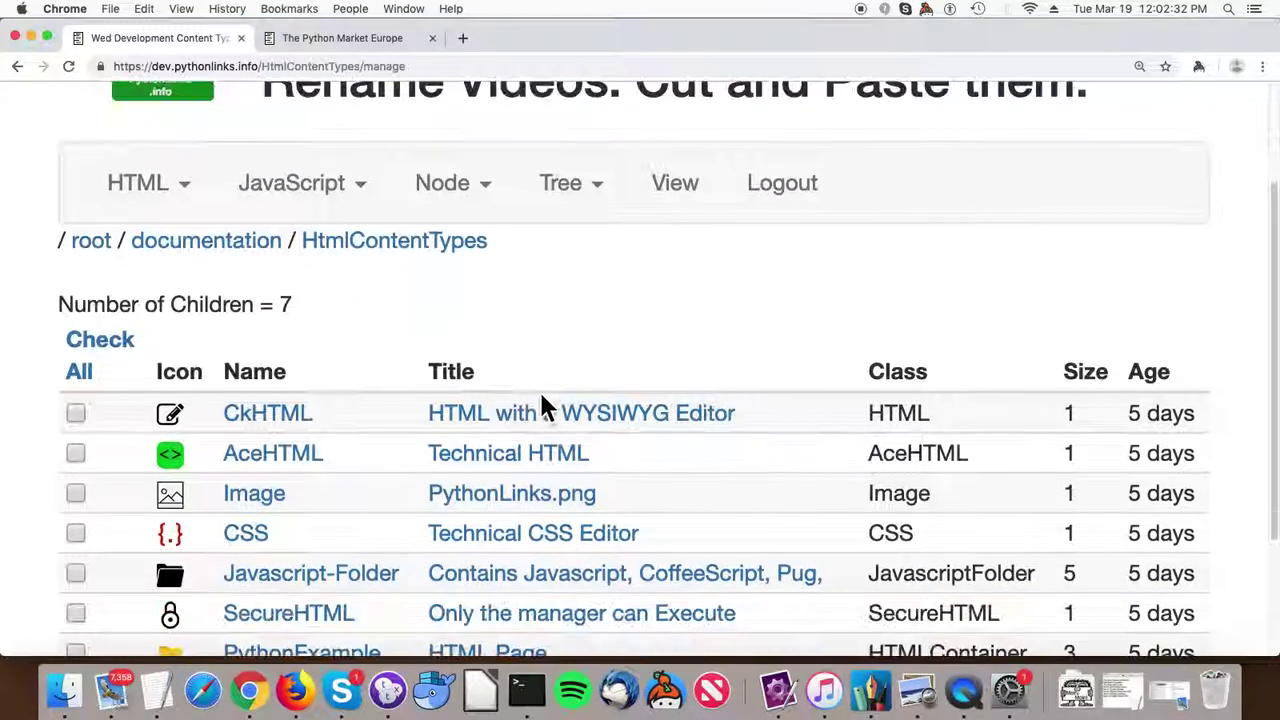
Open CkHTML in the editor and try selecting its heading, text and paragraph formats.
click(258, 425)
scroll(329, 400, down, 8)
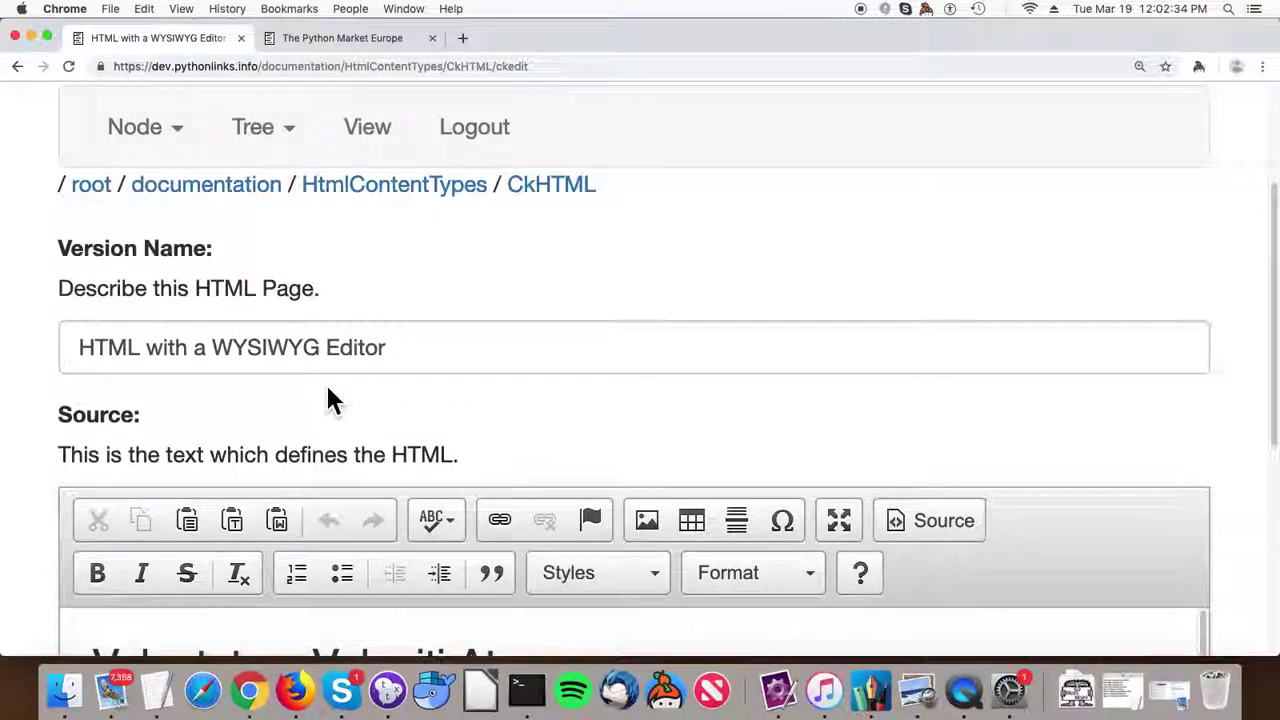
scroll(327, 393, down, 1)
drag(595, 420, 91, 400)
drag(395, 482, 90, 477)
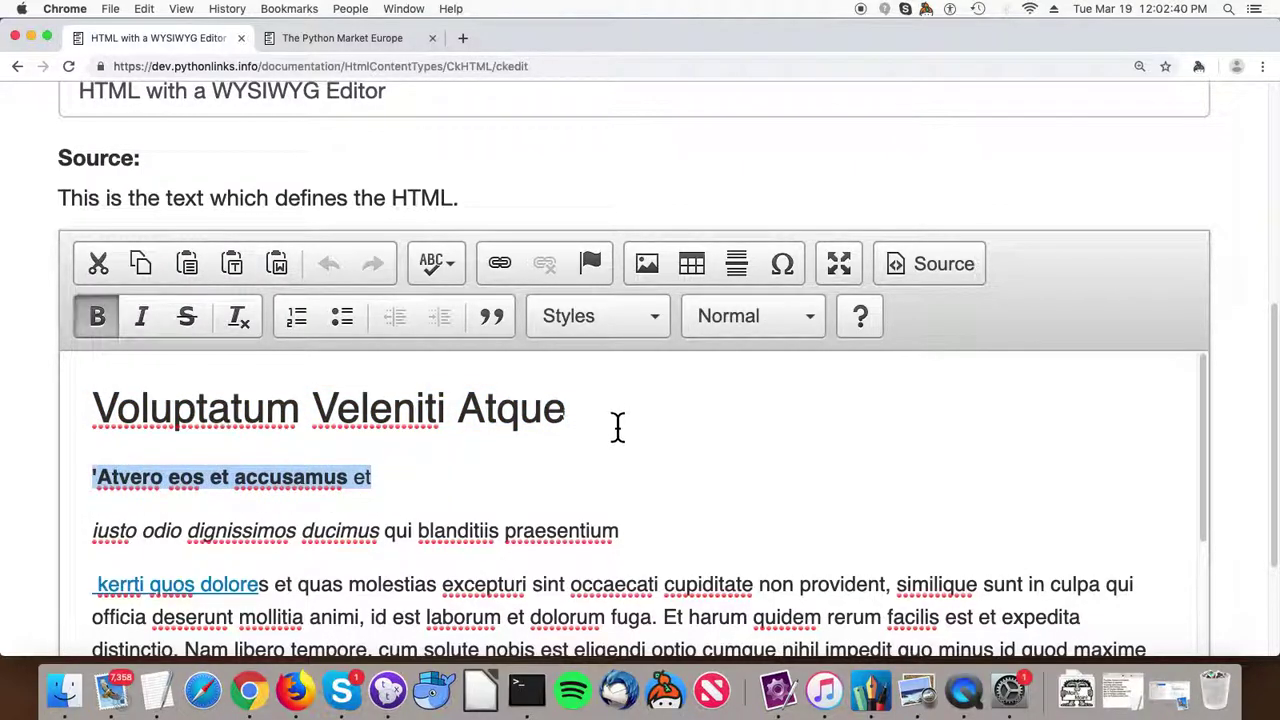
scroll(625, 451, down, 3)
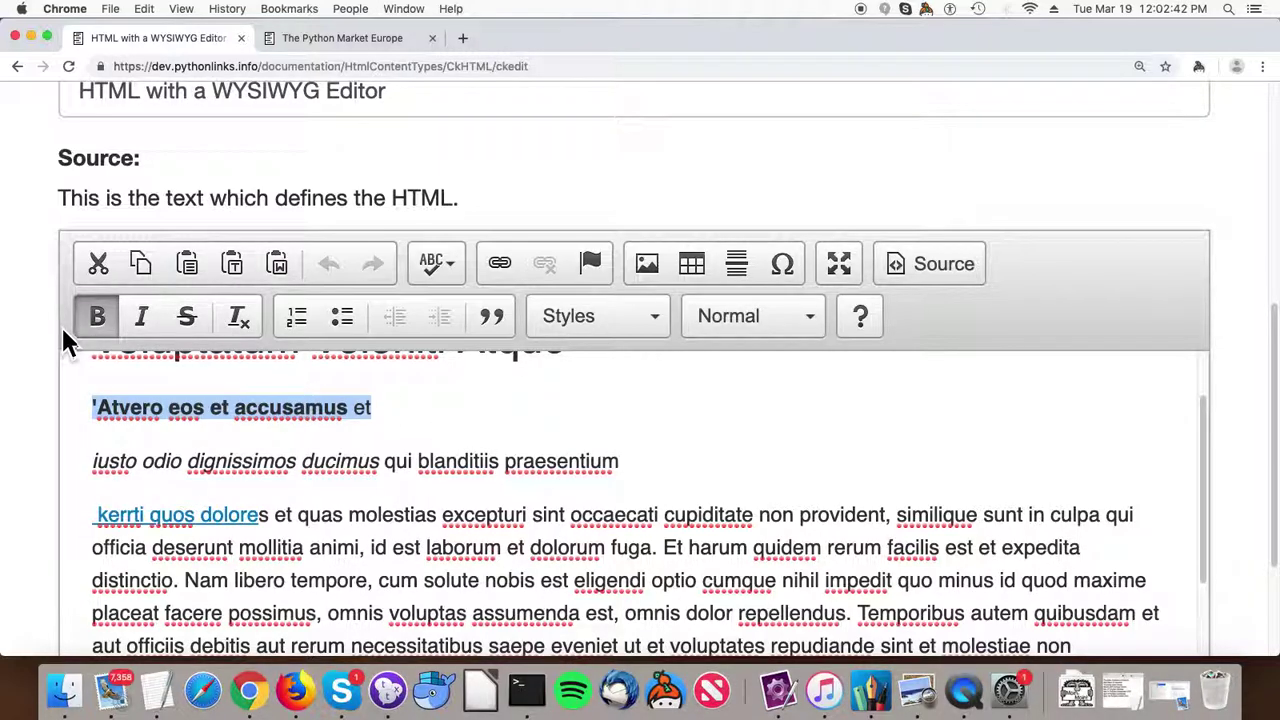
scroll(808, 366, up, 3)
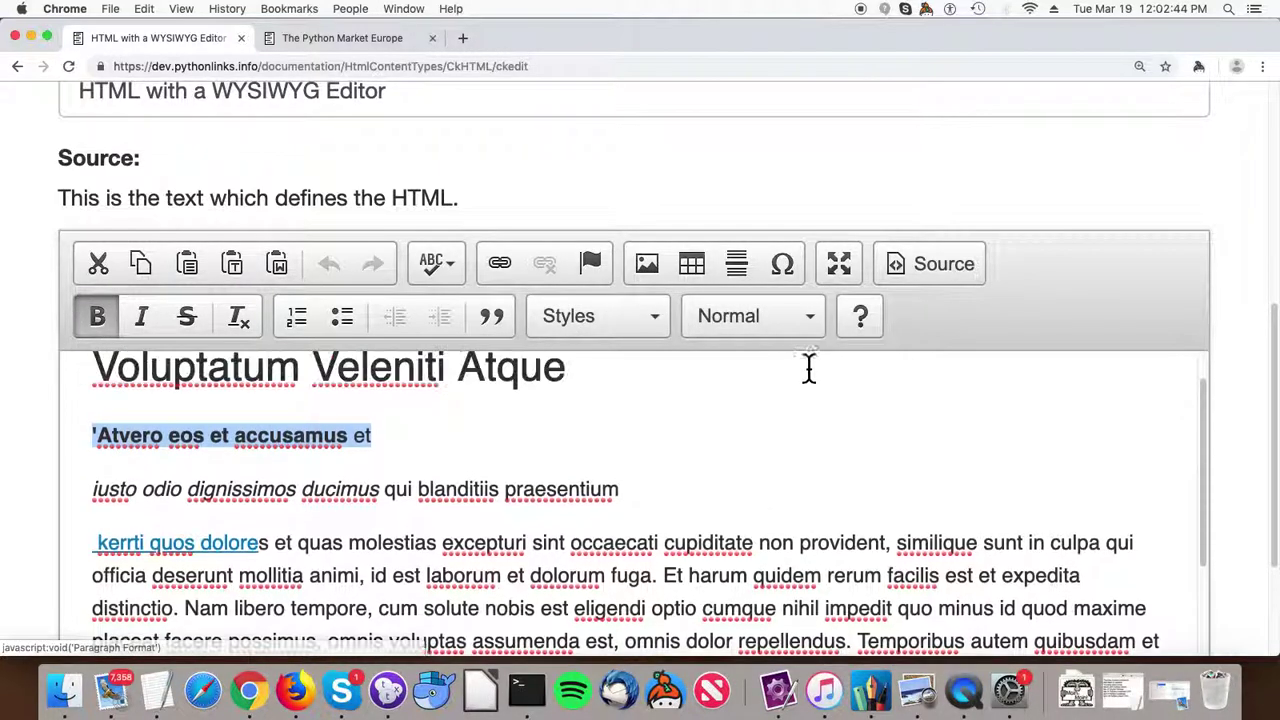
click(805, 325)
click(805, 325)
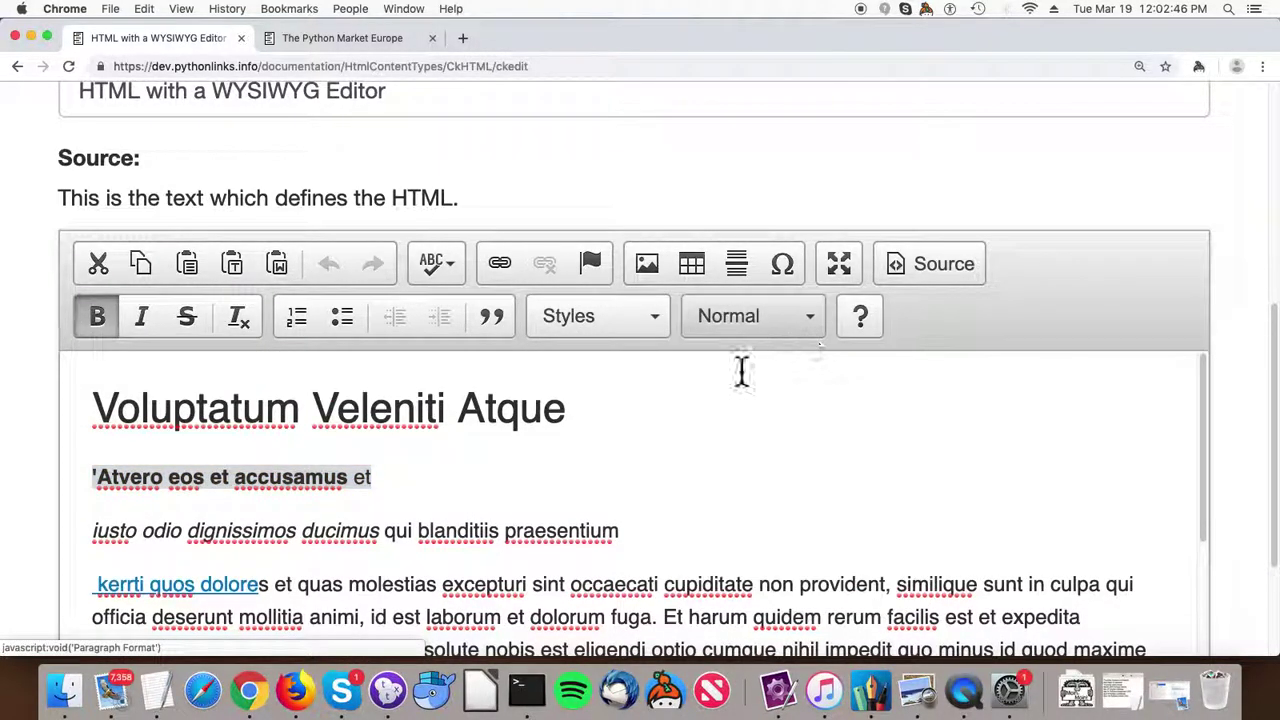
Link the line 'Atvero eos et accusamus et' to pythonlinks.com.
click(256, 497)
drag(258, 502, 74, 491)
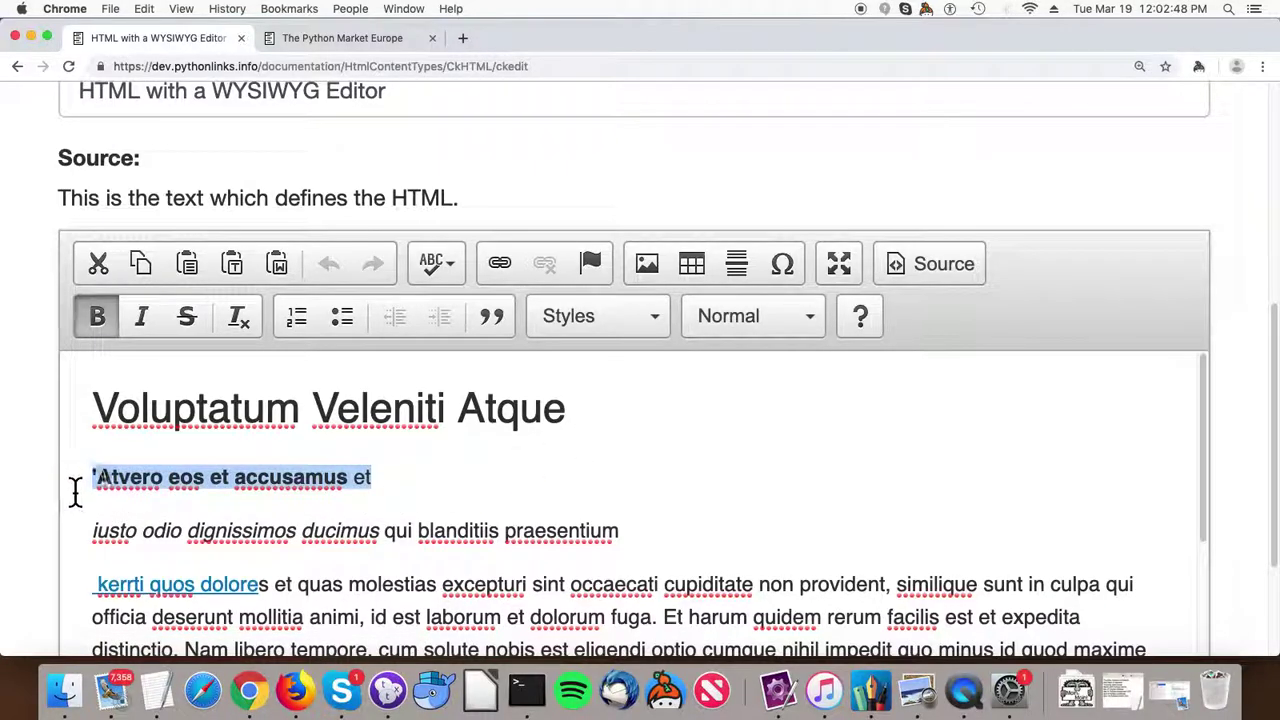
click(500, 264)
click(555, 350)
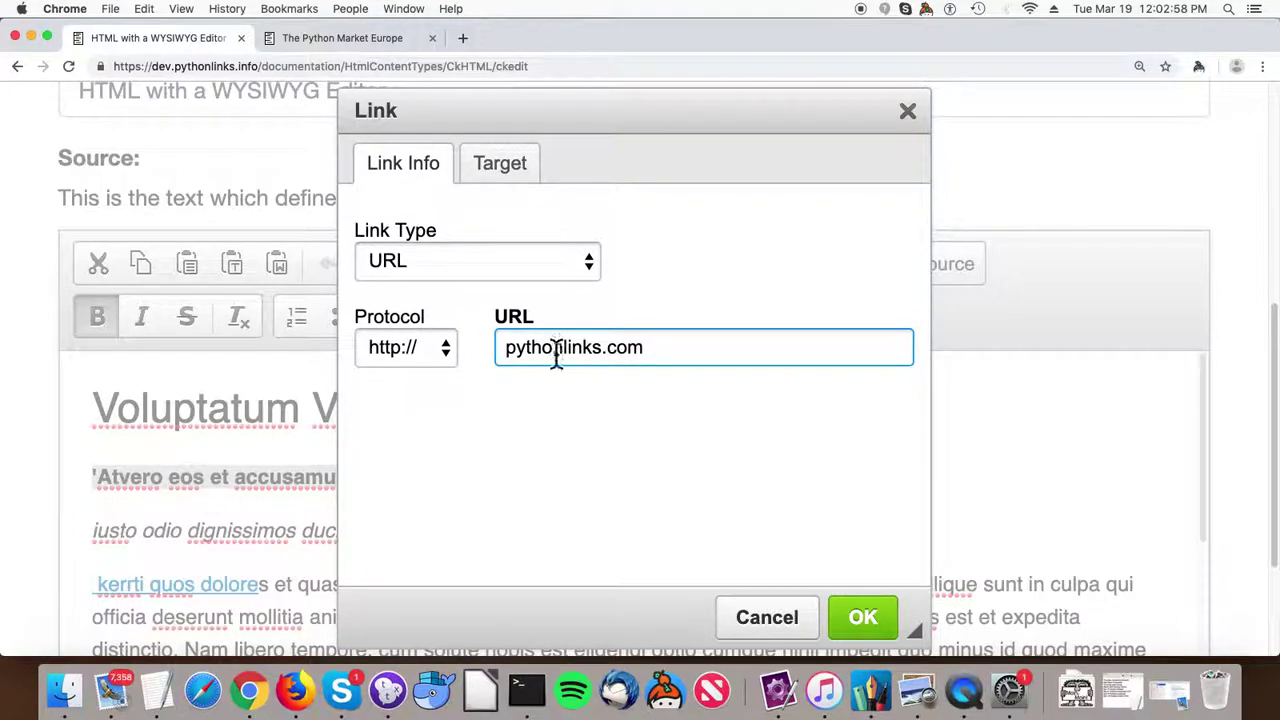
click(857, 615)
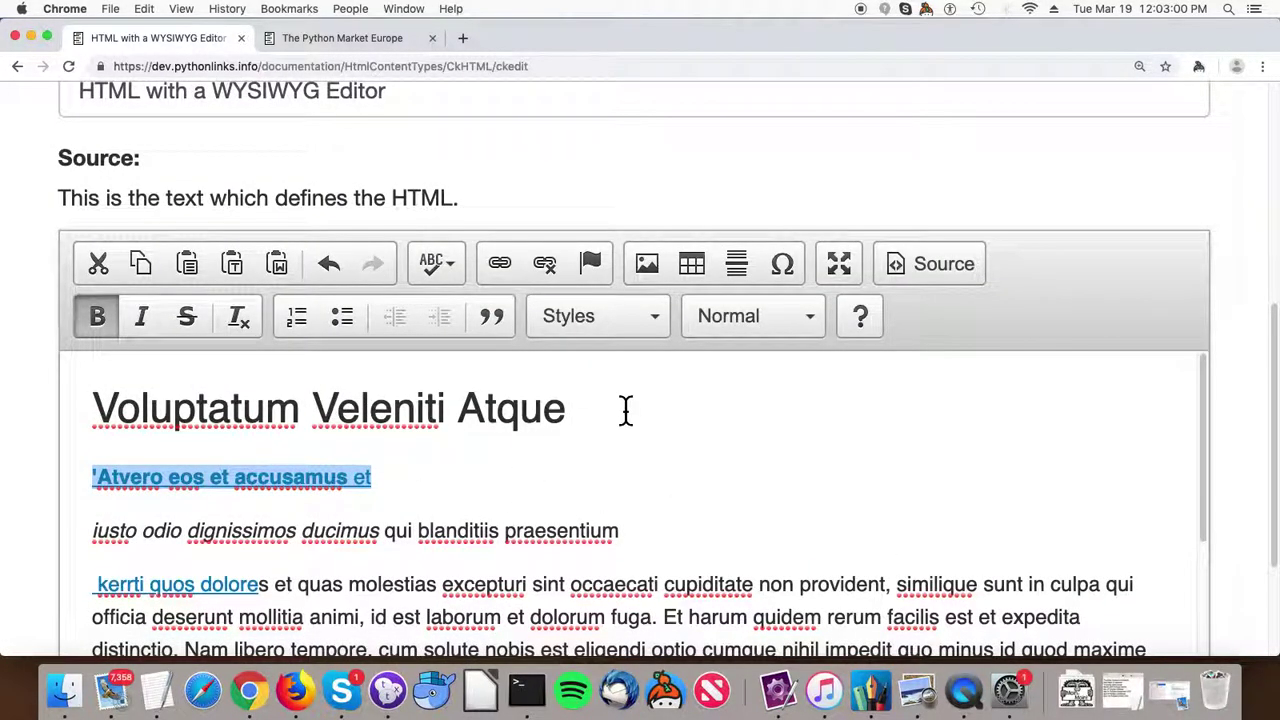
Give the Voluptatum Veleniti Atque heading an e-mail link with a recipient address, subject 'Hello' and body.
drag(626, 408, 103, 390)
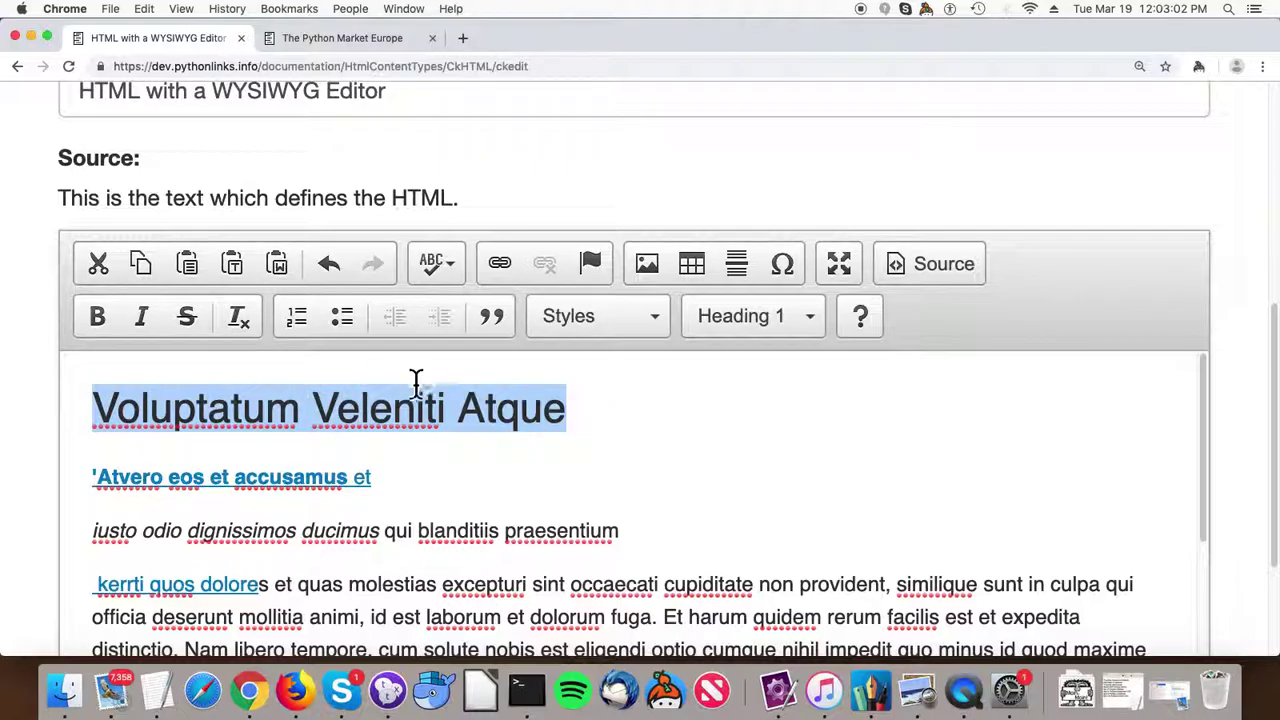
click(499, 264)
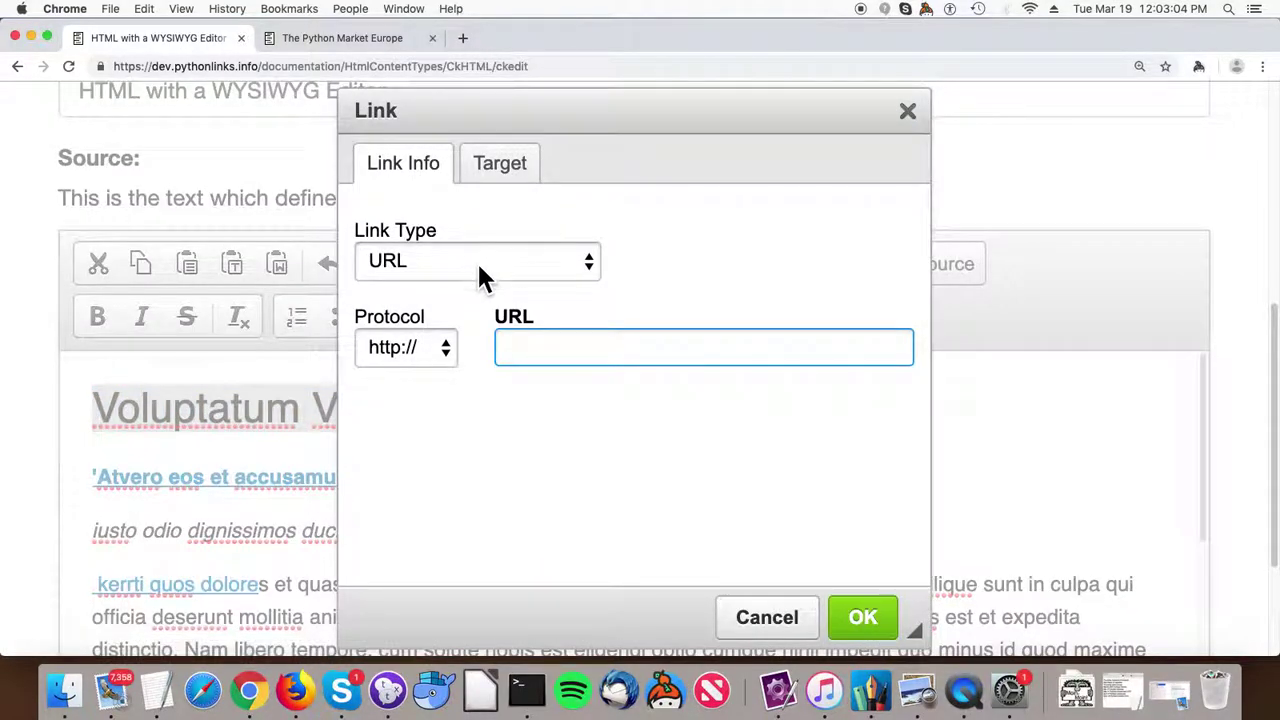
click(452, 275)
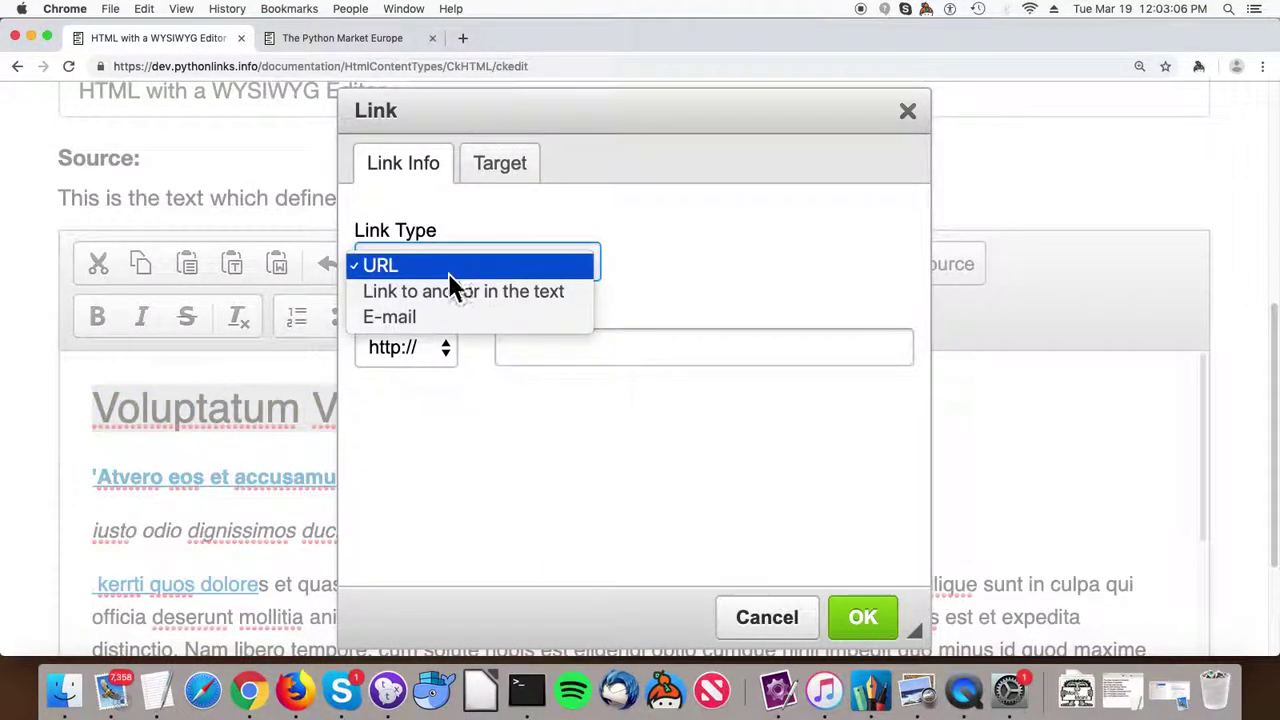
click(425, 318)
click(490, 344)
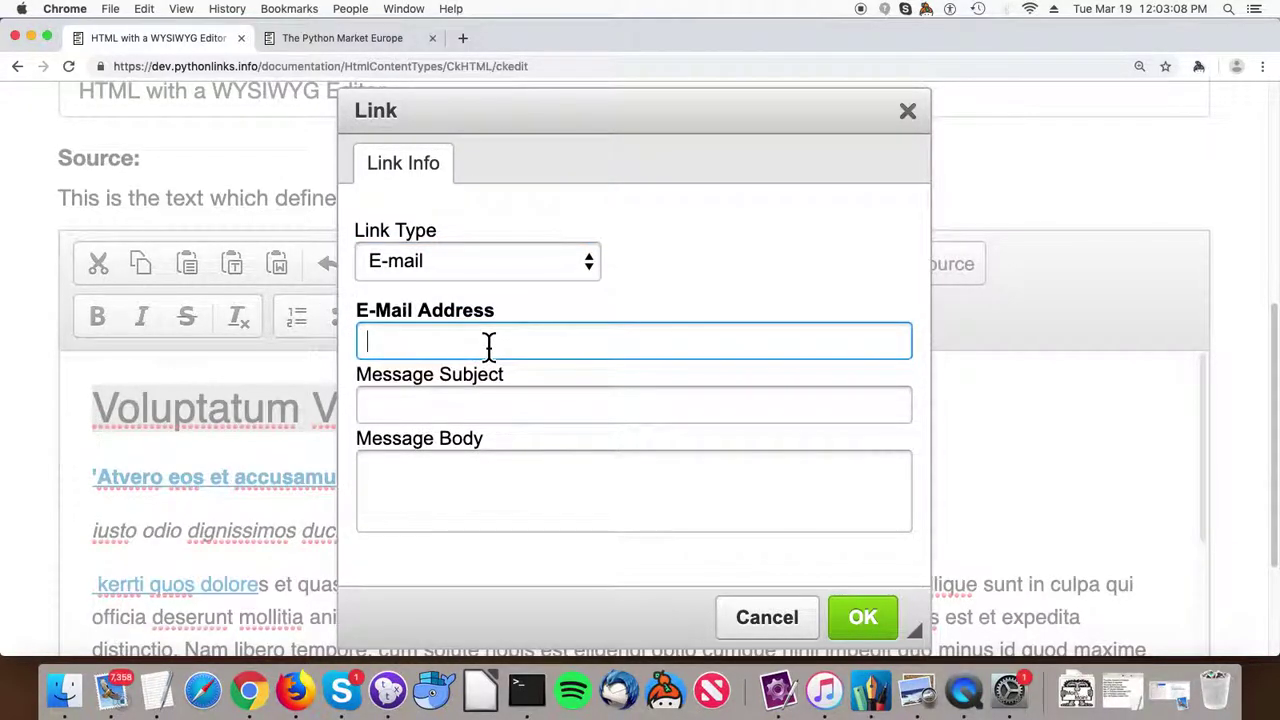
text(junk@j)
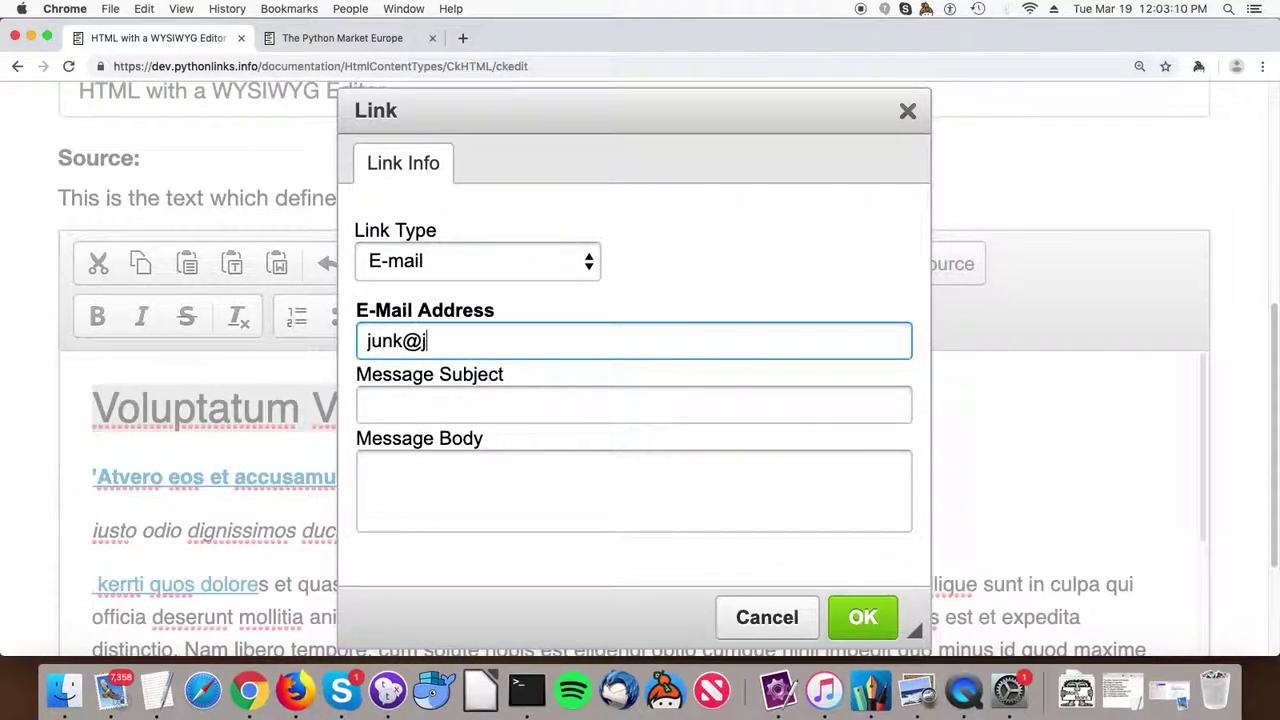
text(unk.com)
key(Tab)
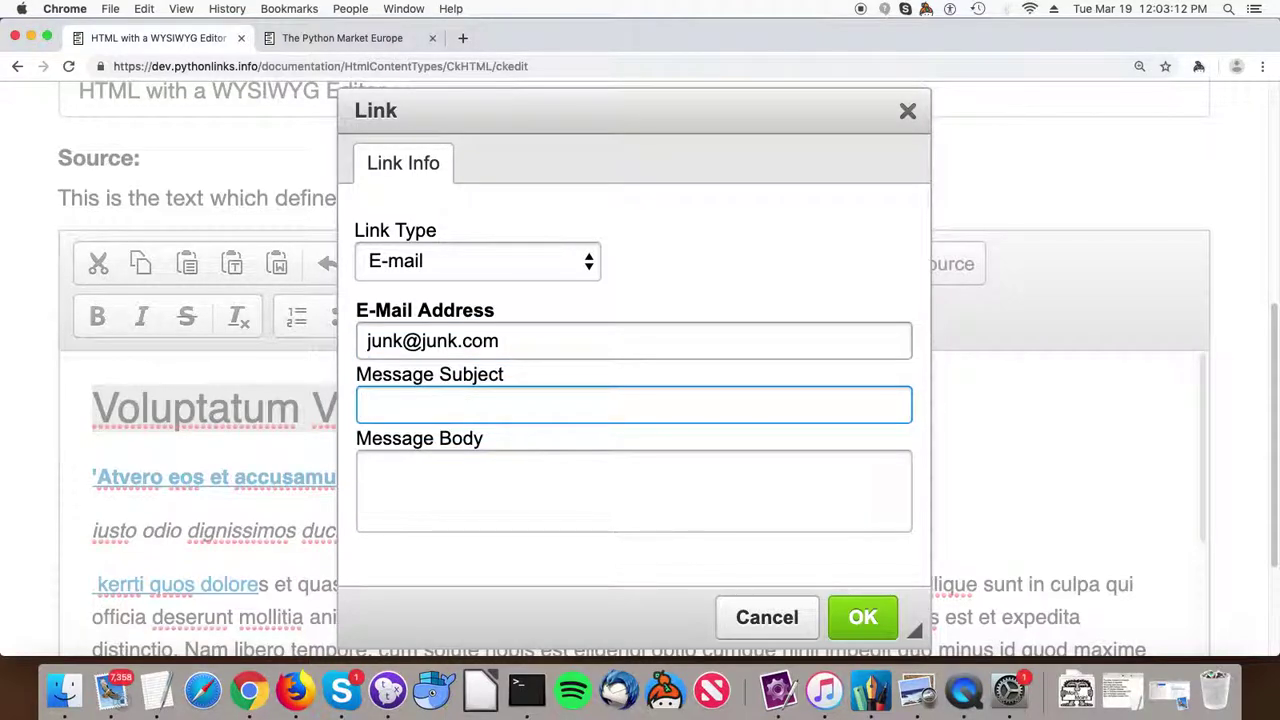
text(Hello)
key(Tab)
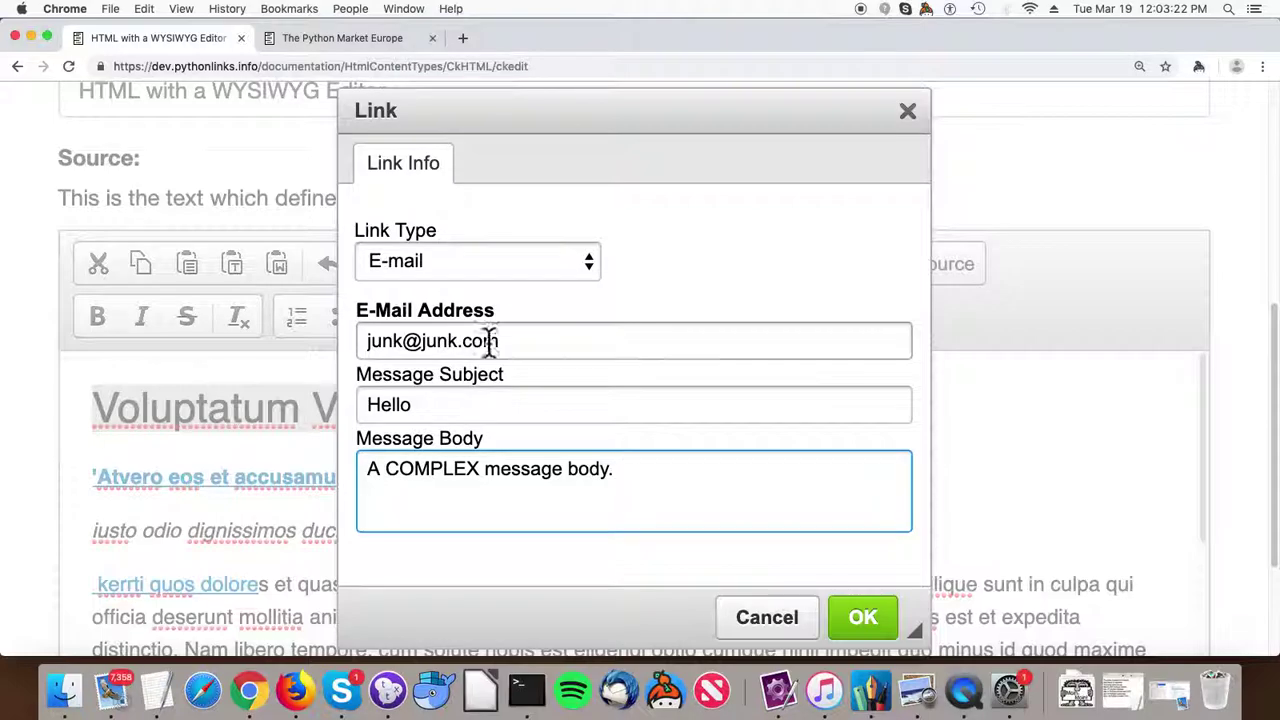
click(866, 620)
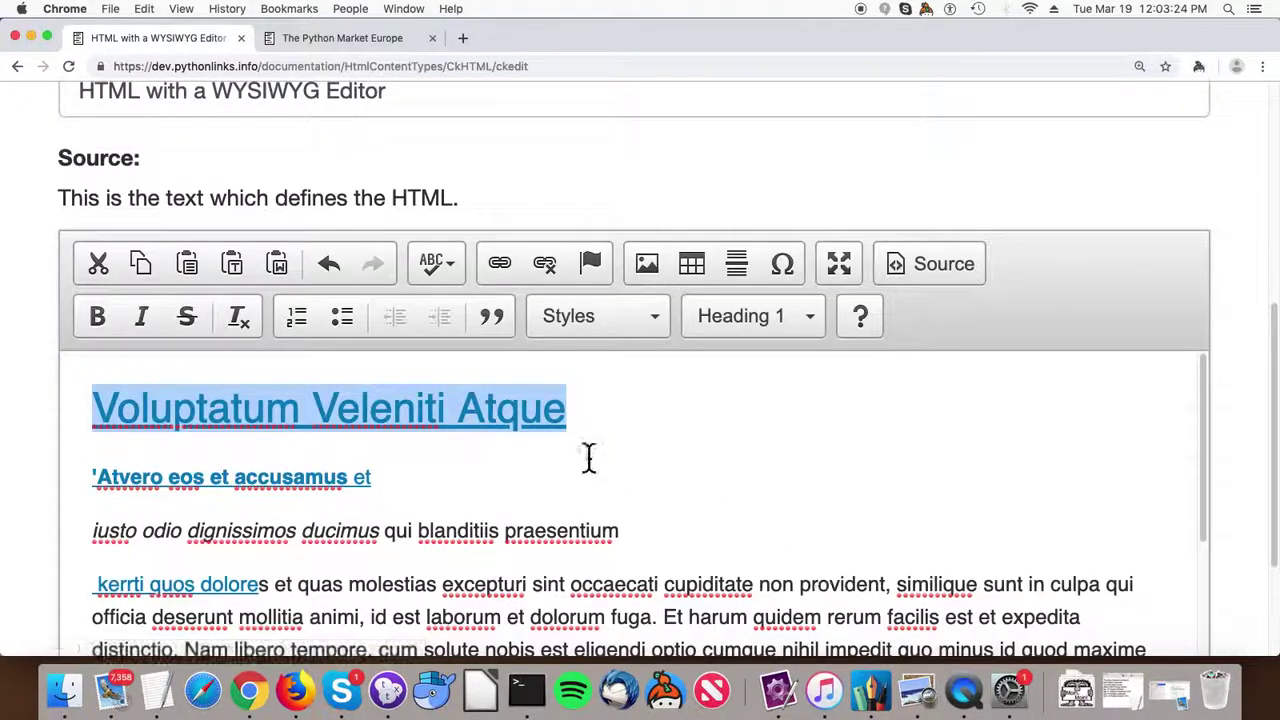
Save the CkHTML page and view the rendered result.
scroll(605, 440, down, 1)
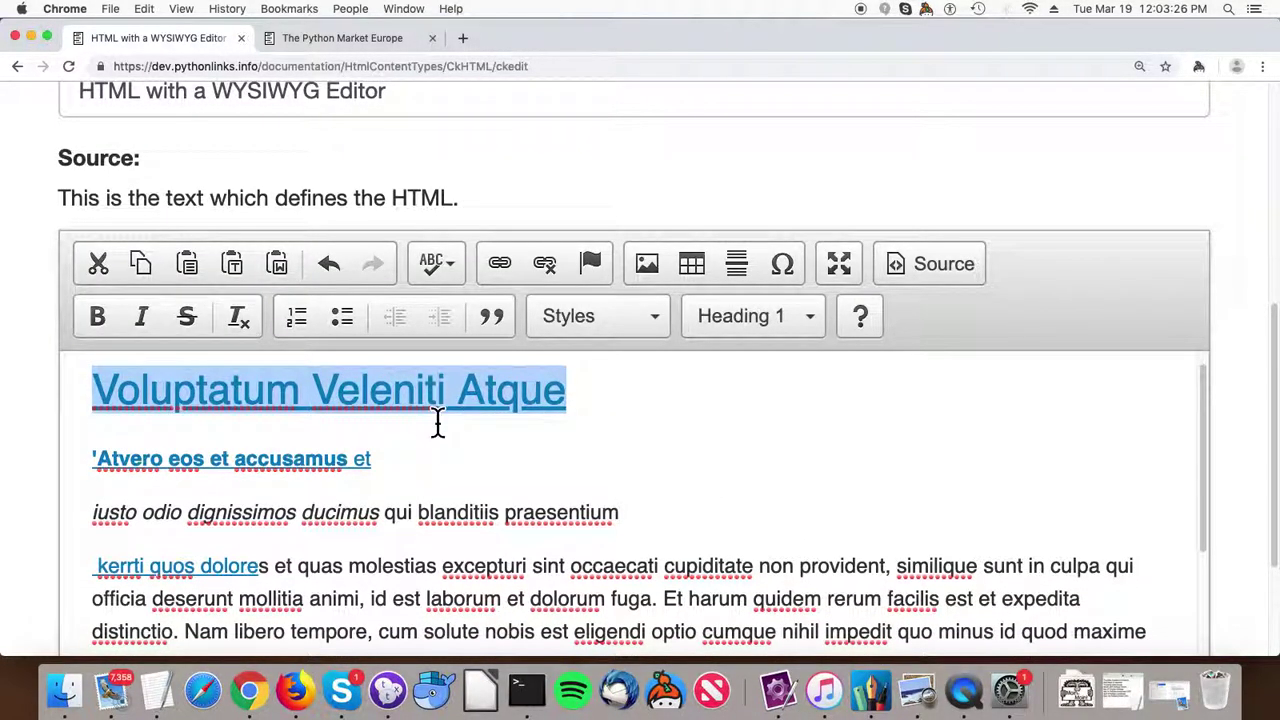
scroll(360, 425, up, 1)
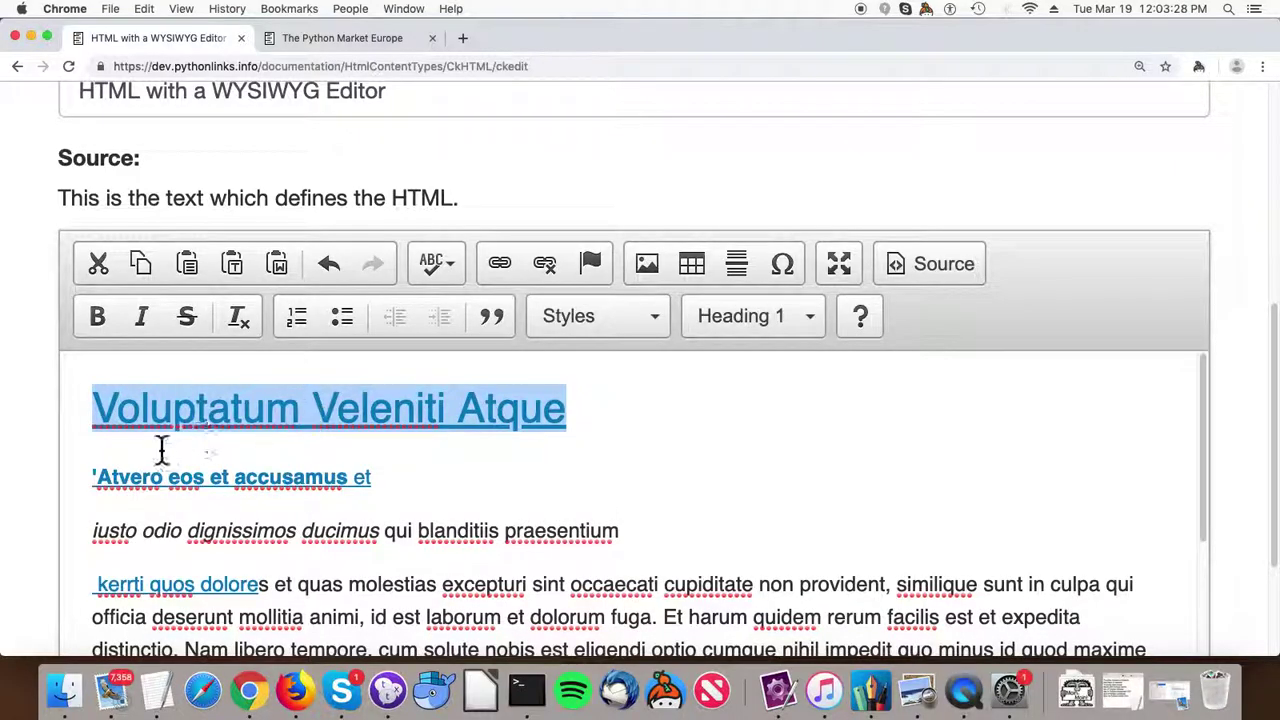
scroll(164, 440, up, 1)
scroll(166, 430, down, 10)
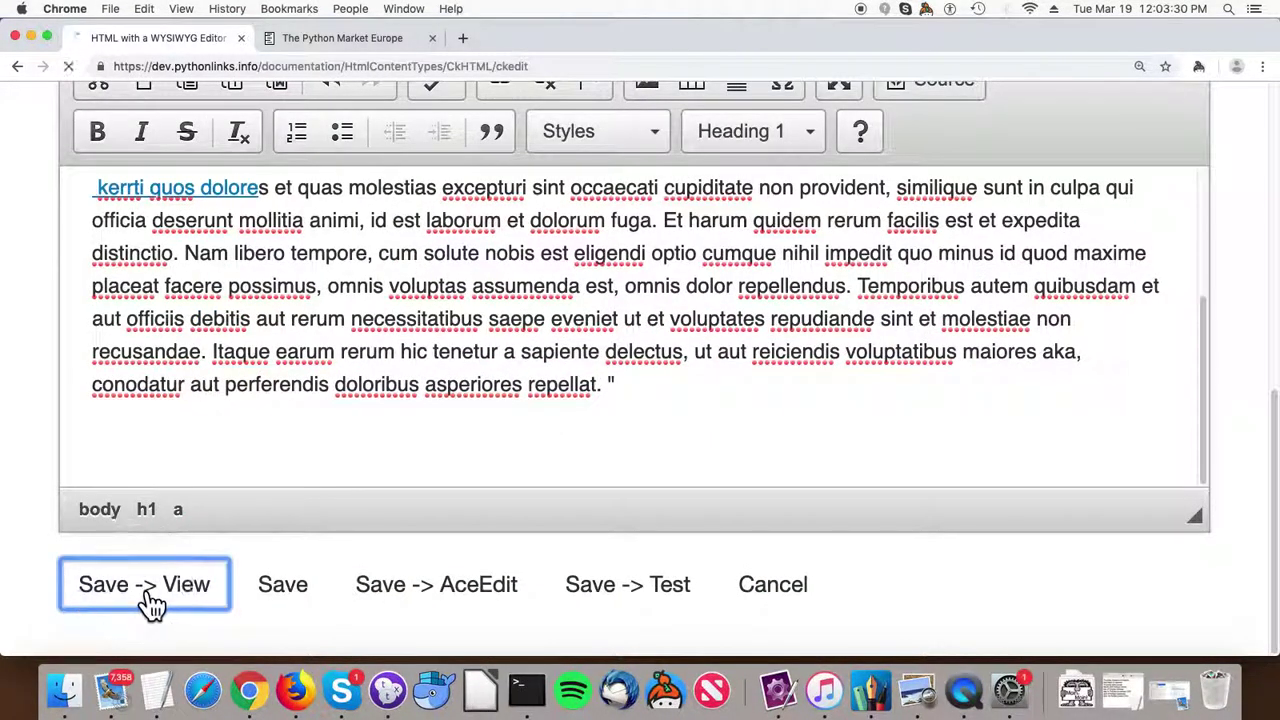
click(145, 588)
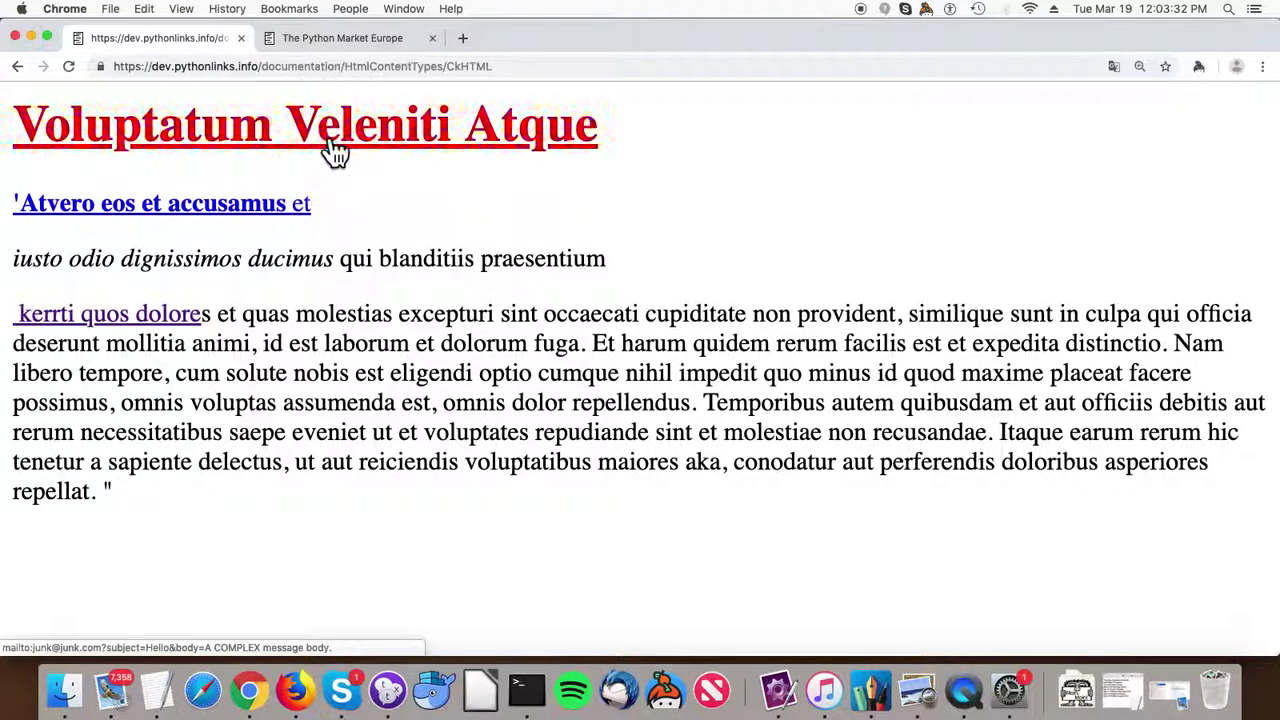
click(330, 148)
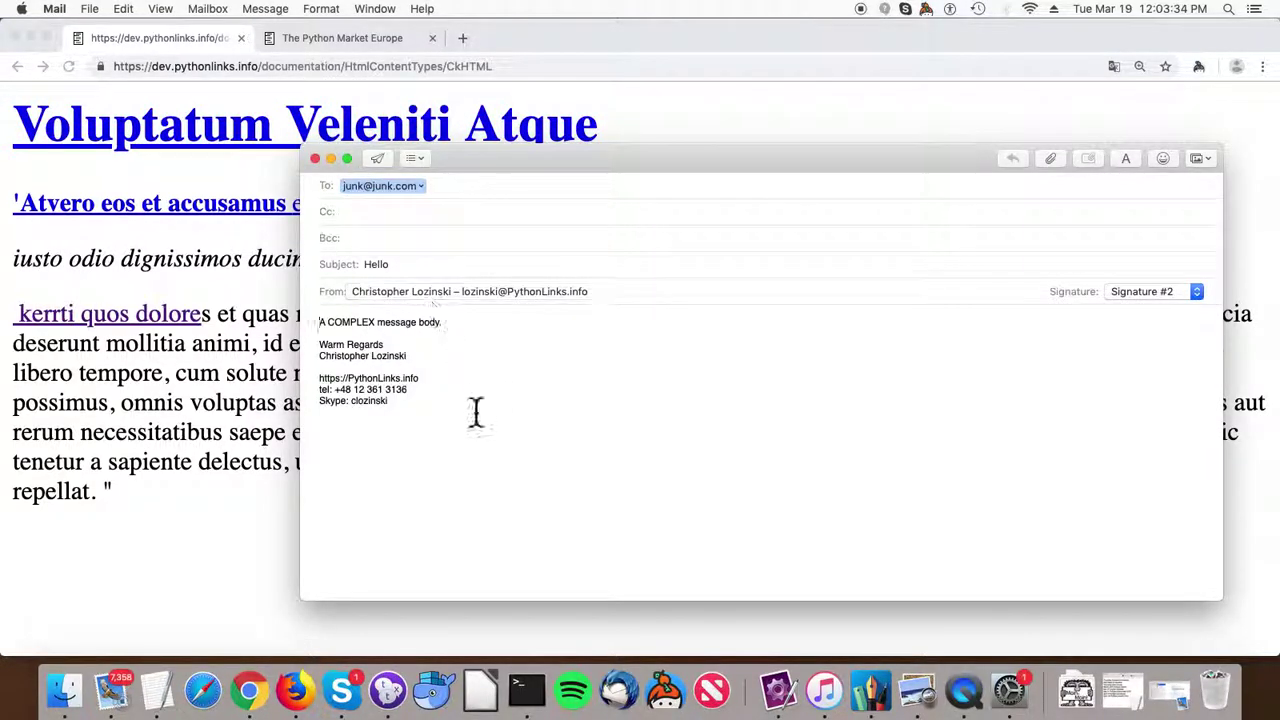
click(315, 160)
click(716, 254)
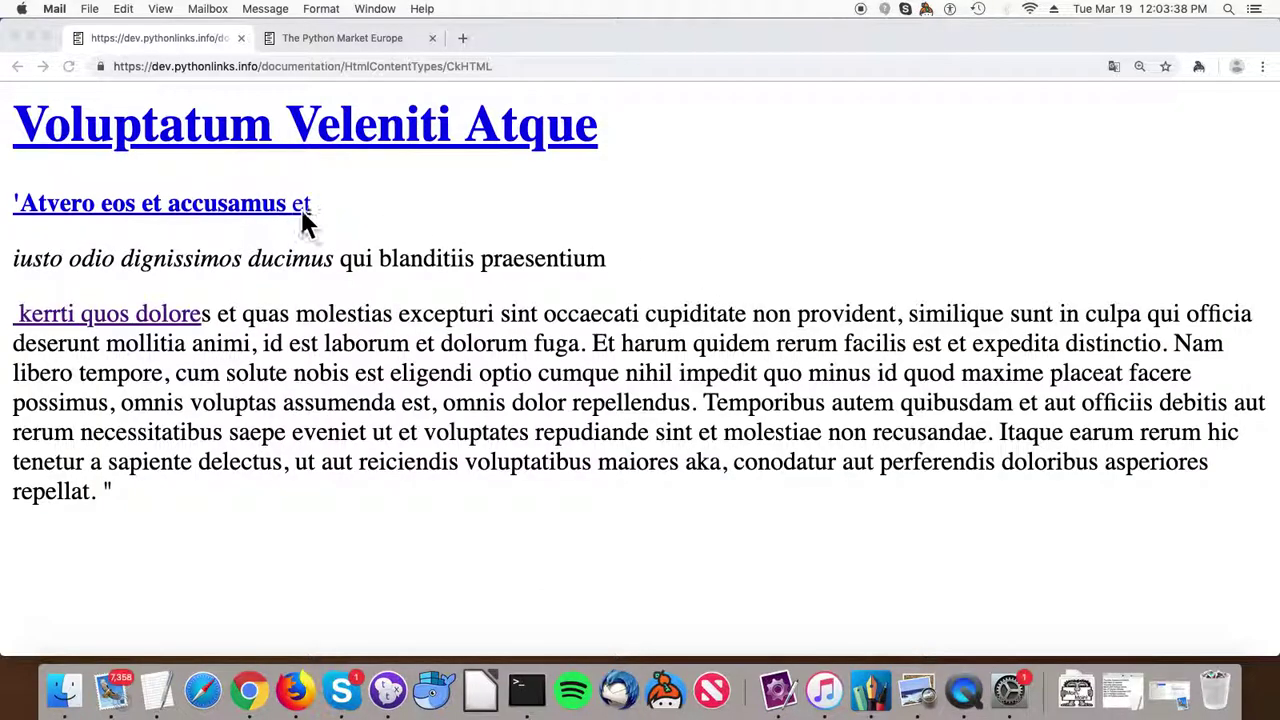
click(155, 40)
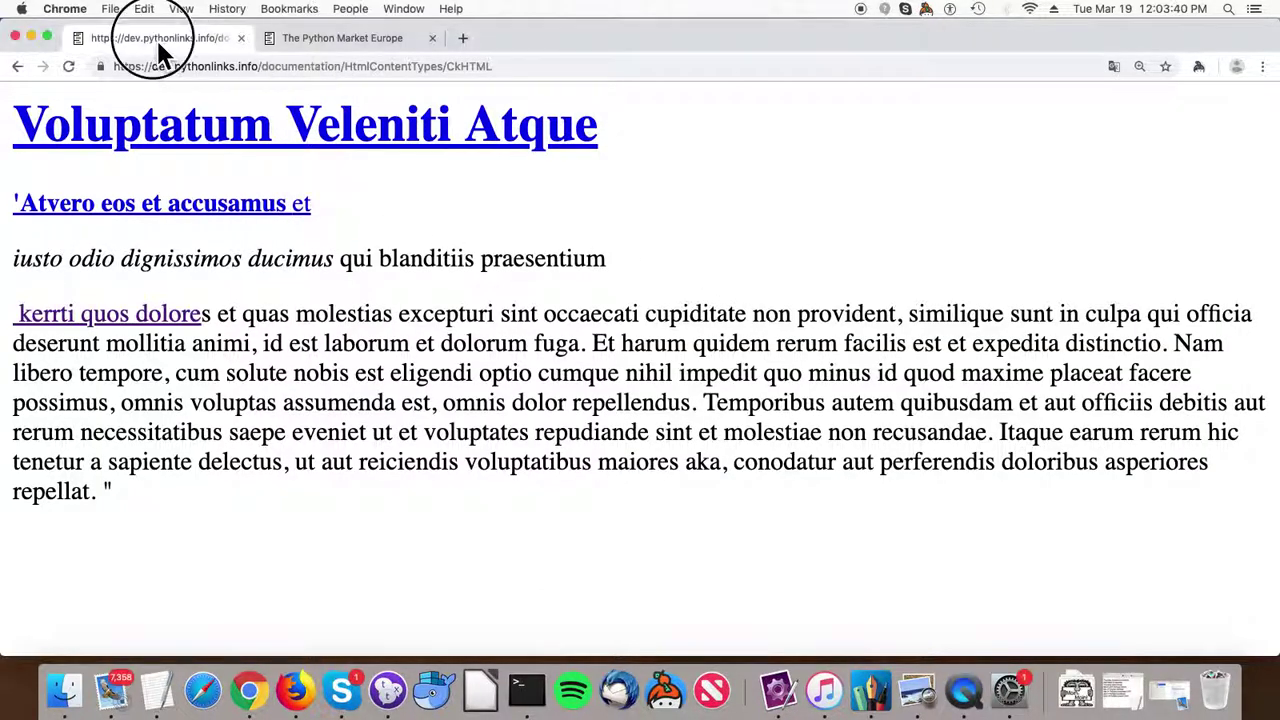
Go back to the HtmlContentTypes listing and open AceHTML's editor.
click(17, 67)
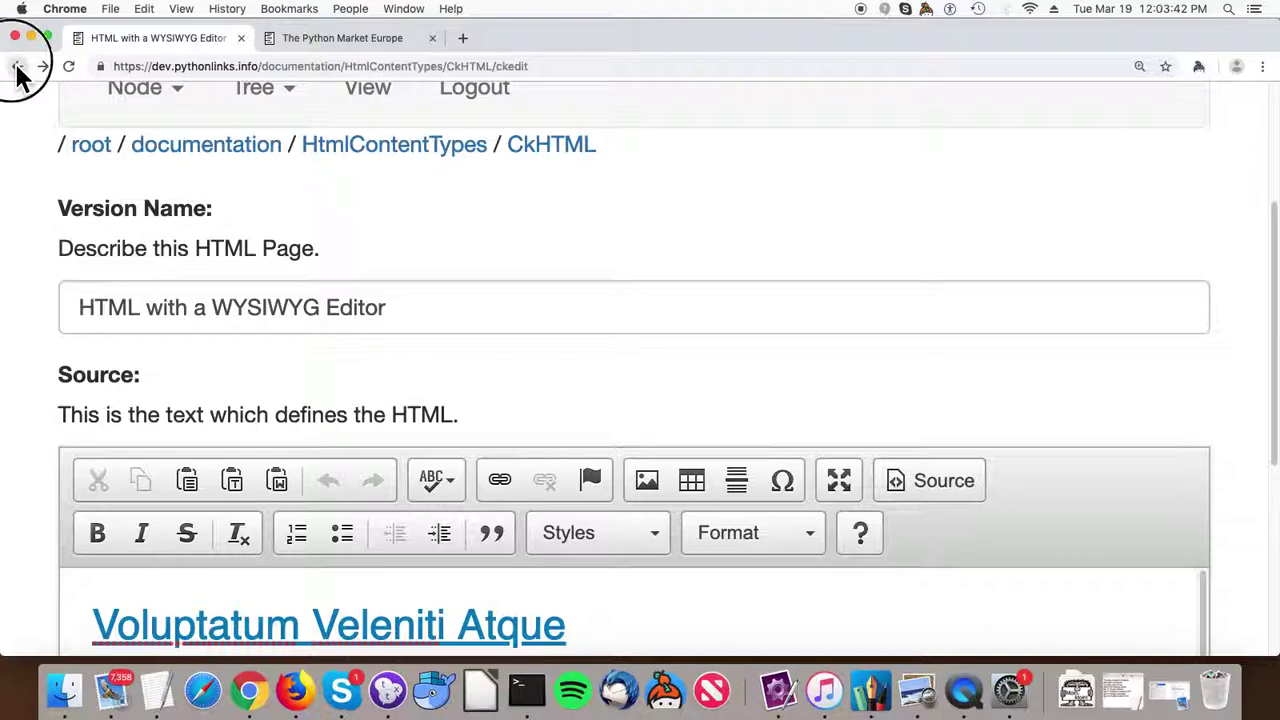
click(17, 67)
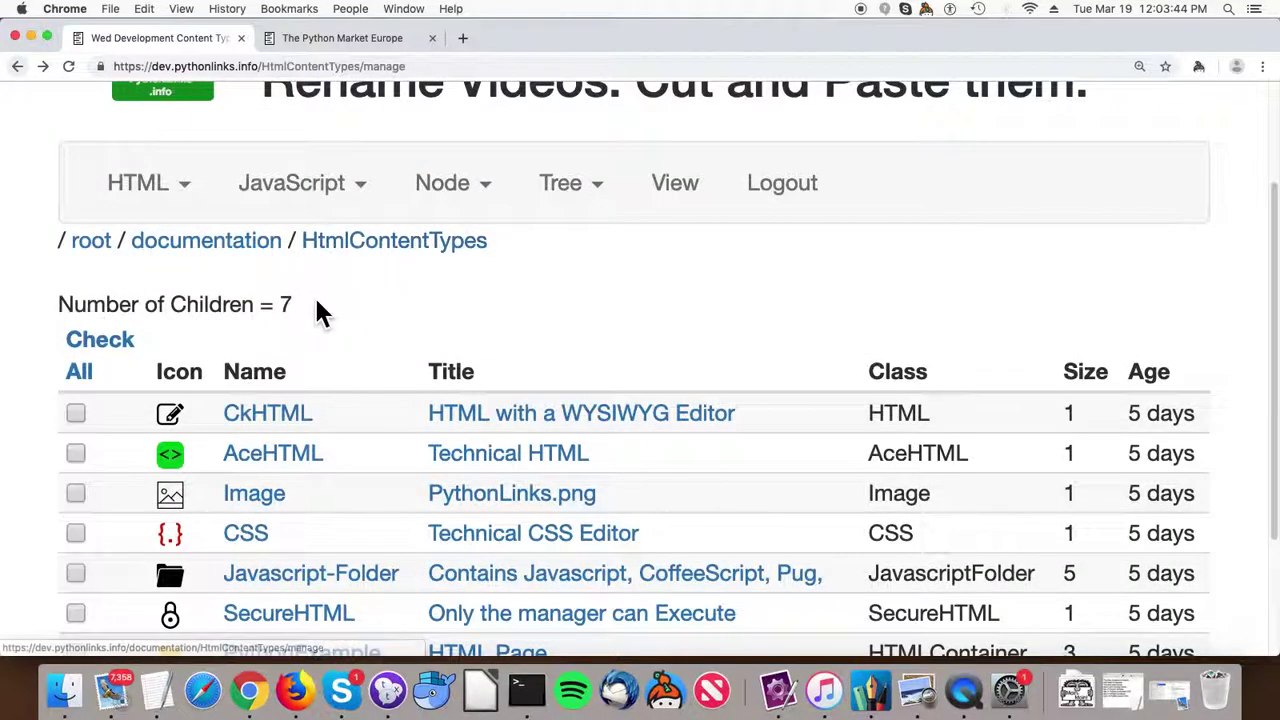
click(270, 455)
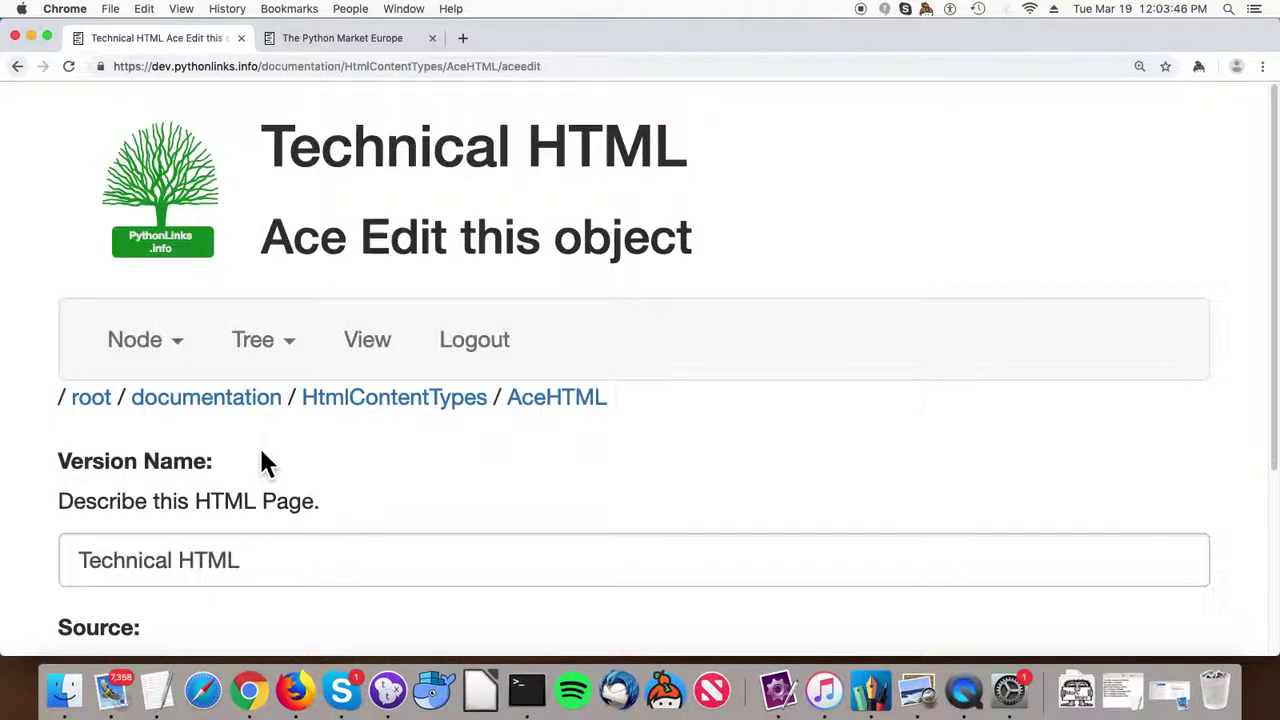
scroll(270, 450, down, 2)
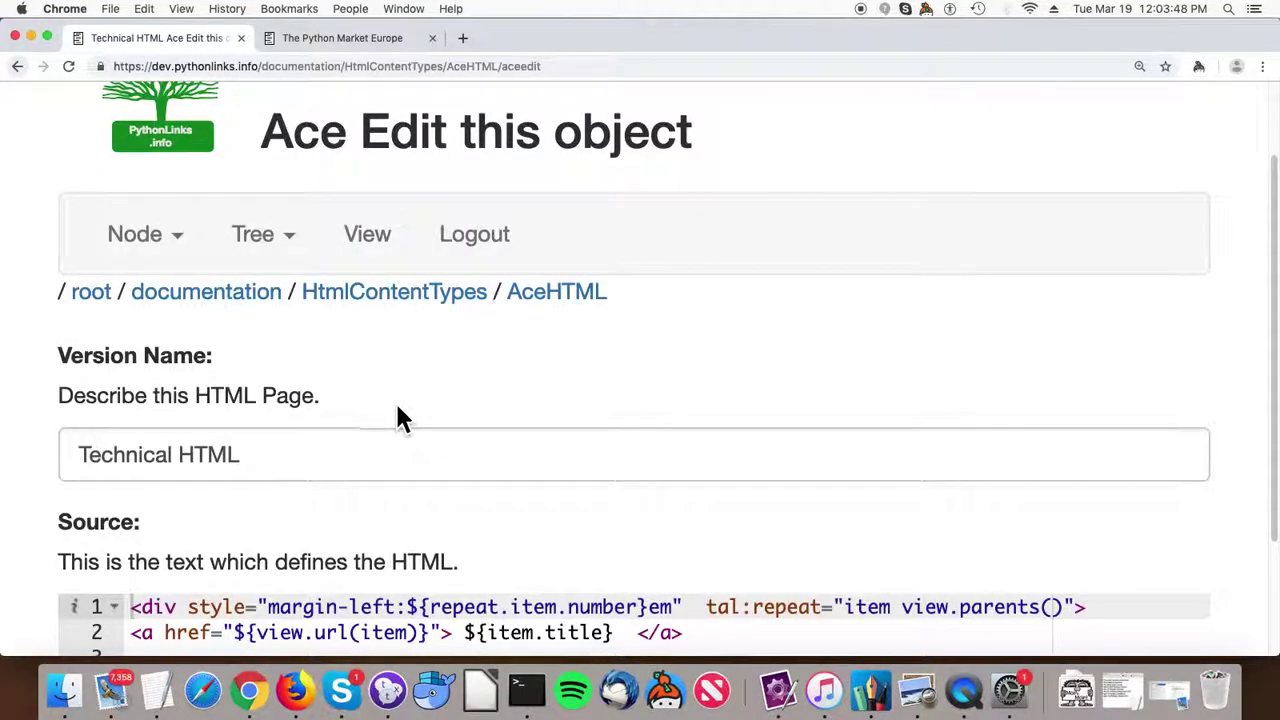
scroll(396, 402, down, 3)
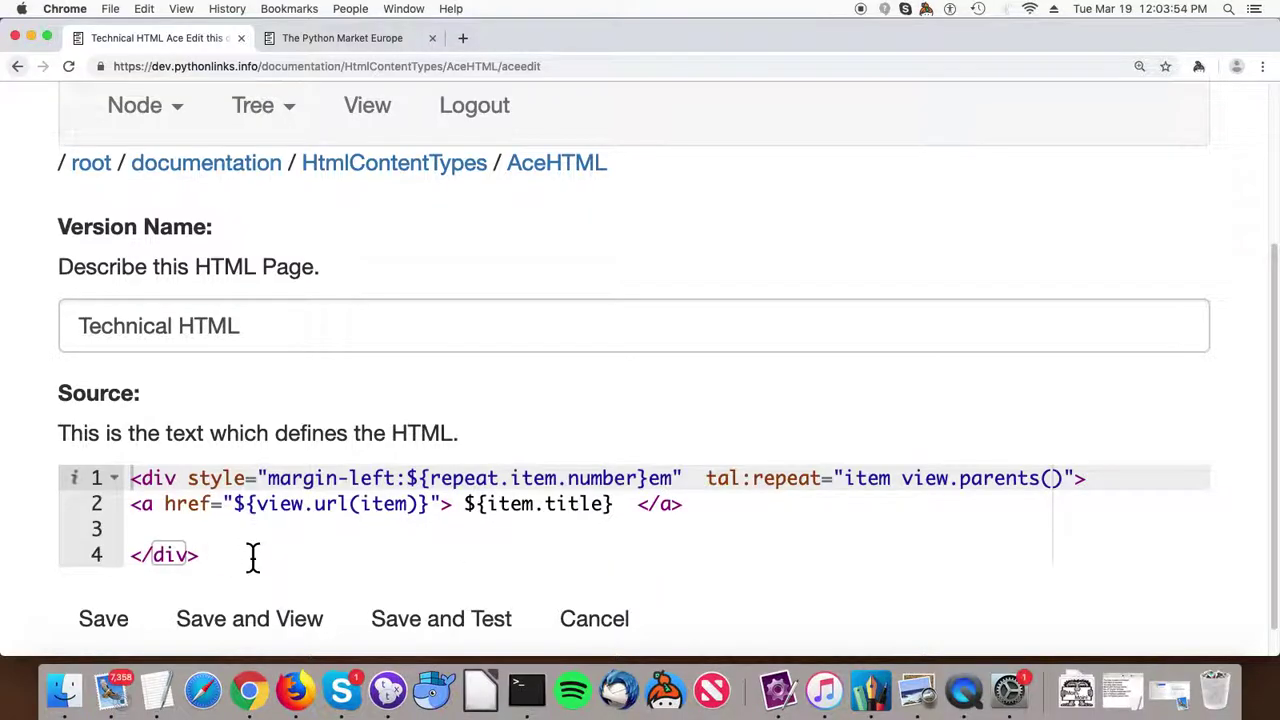
Examine the AceHTML template code and its tal:repeat line, then return to the listing.
drag(253, 558, 114, 477)
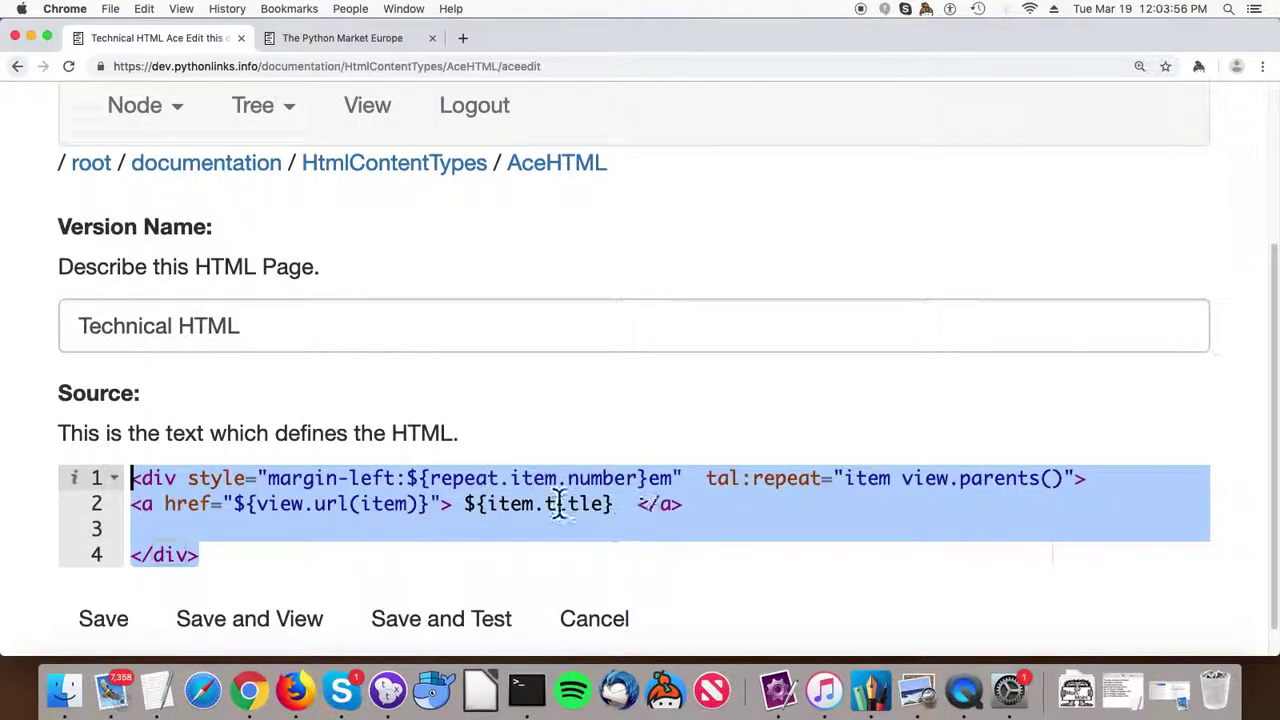
click(695, 514)
key(BackSpace)
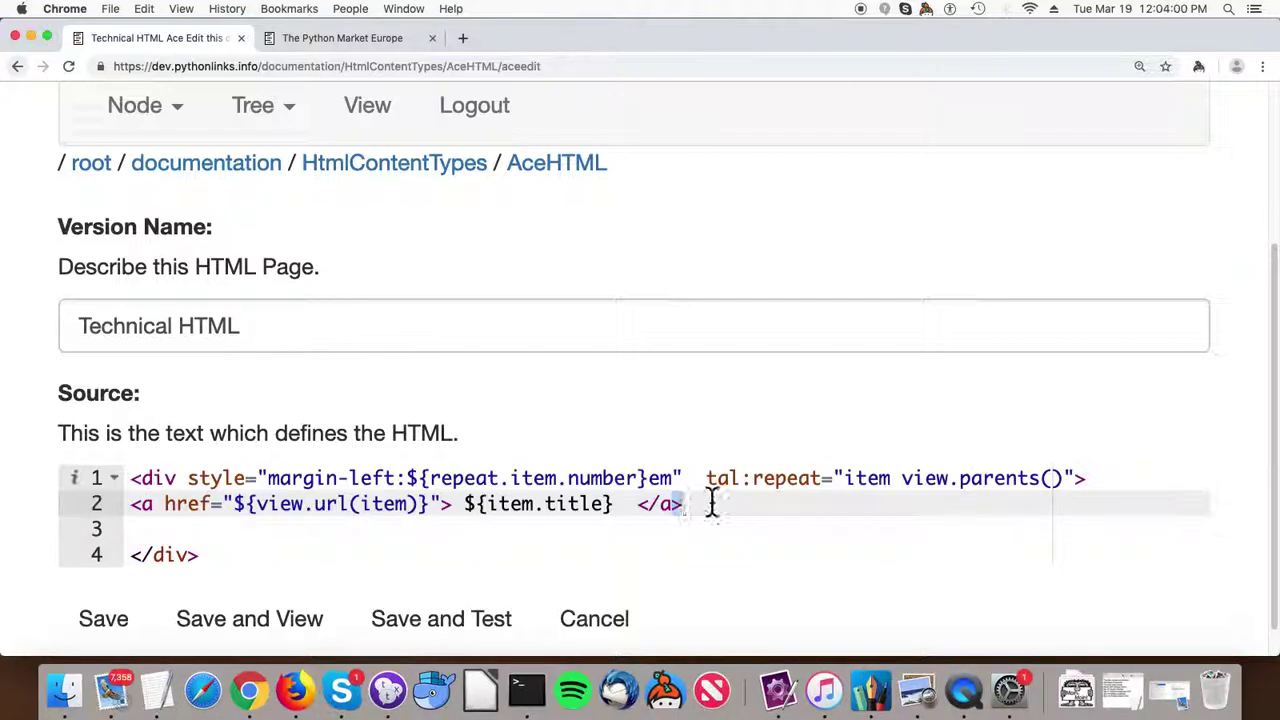
mouse_move(708, 484)
mouse_down()
mouse_move(854, 500)
mouse_move(1092, 490)
mouse_move(706, 482)
mouse_up()
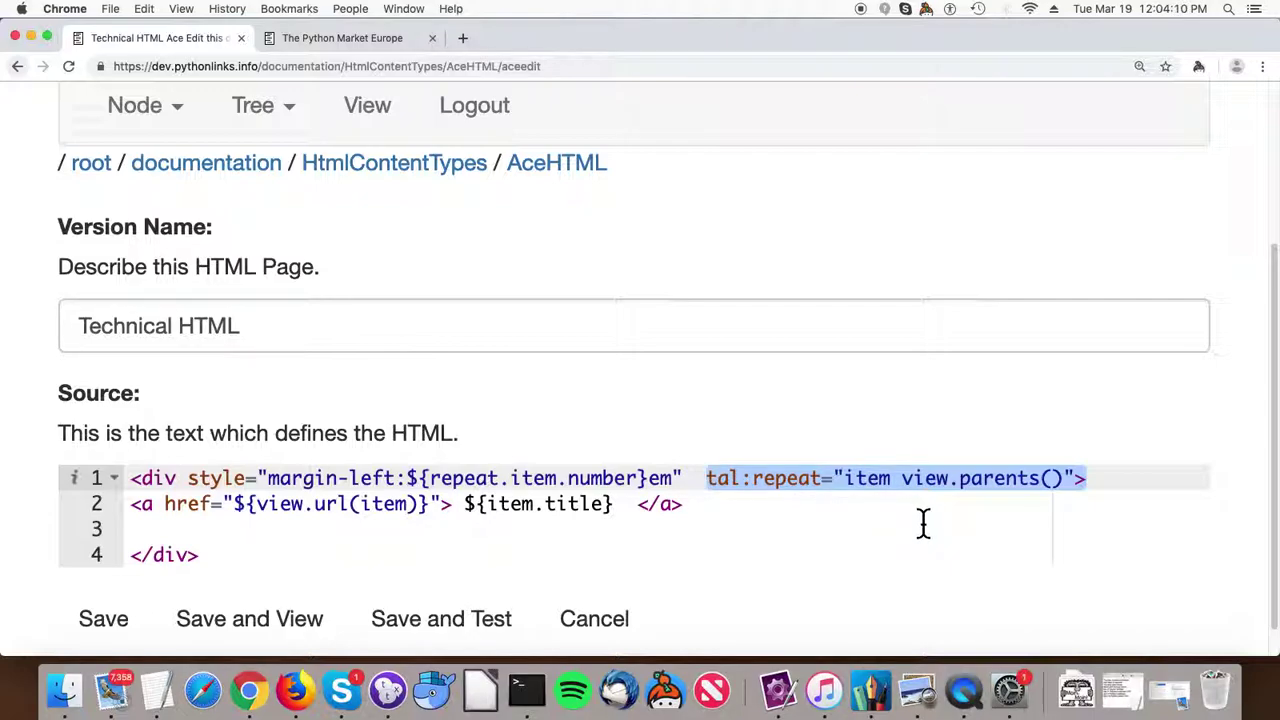
click(425, 165)
scroll(272, 412, down, 5)
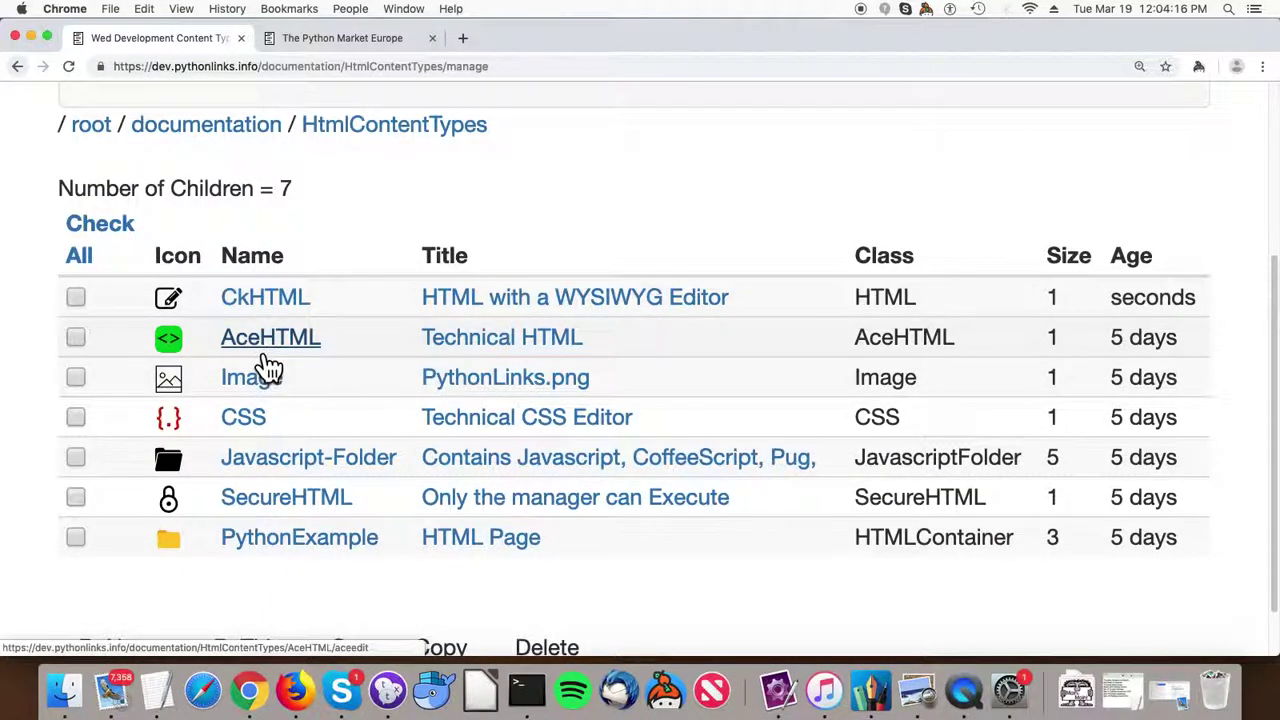
View the Image object's PythonLinks logo and the CSS object's code.
click(253, 384)
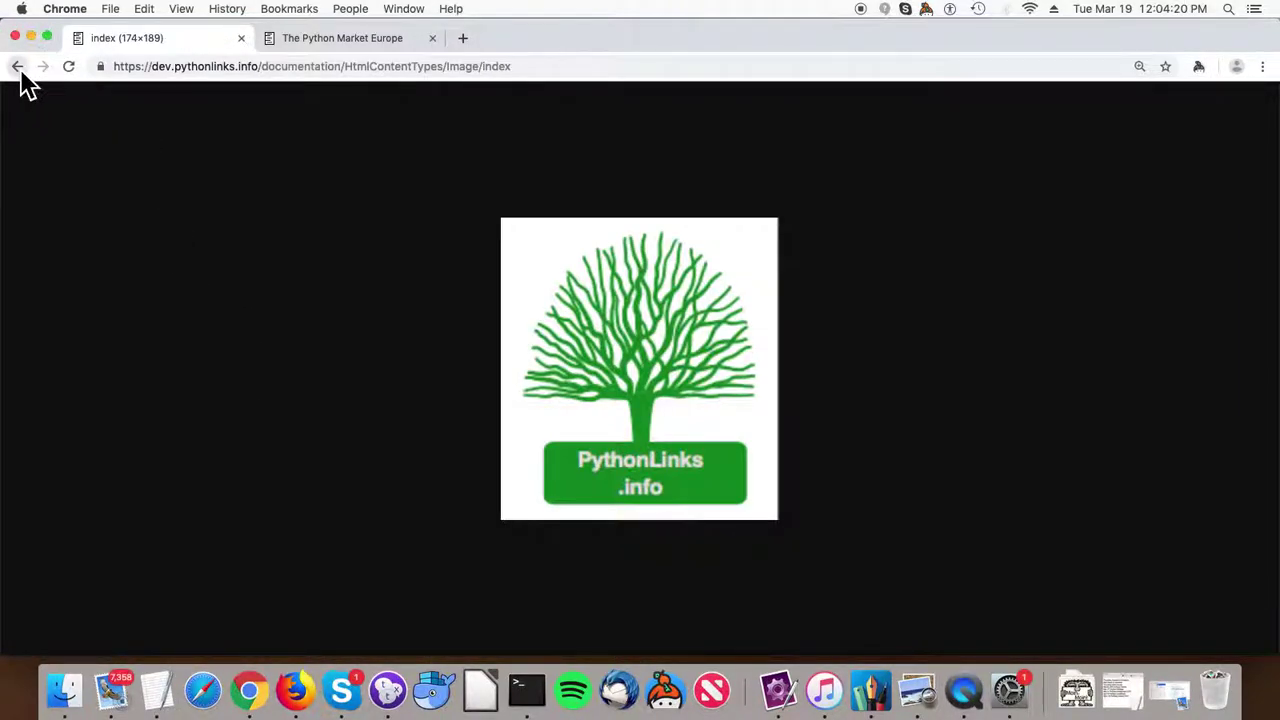
click(18, 68)
click(250, 416)
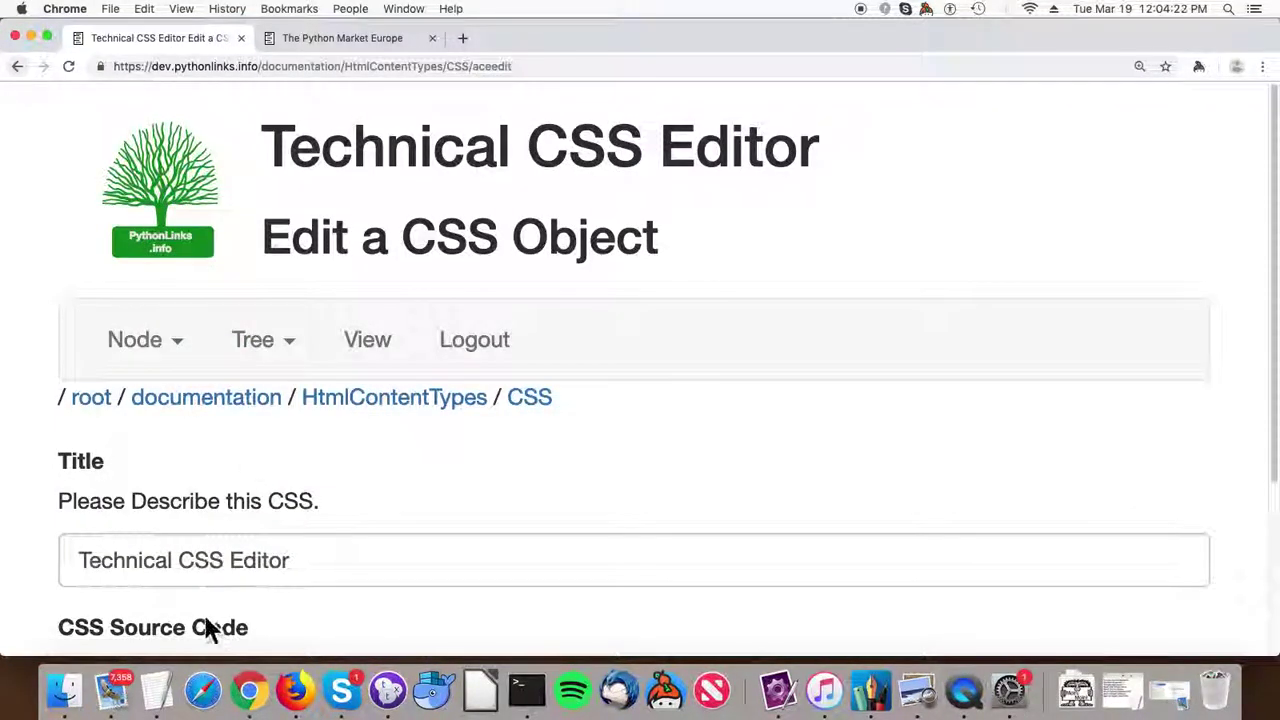
scroll(207, 625, down, 5)
click(162, 532)
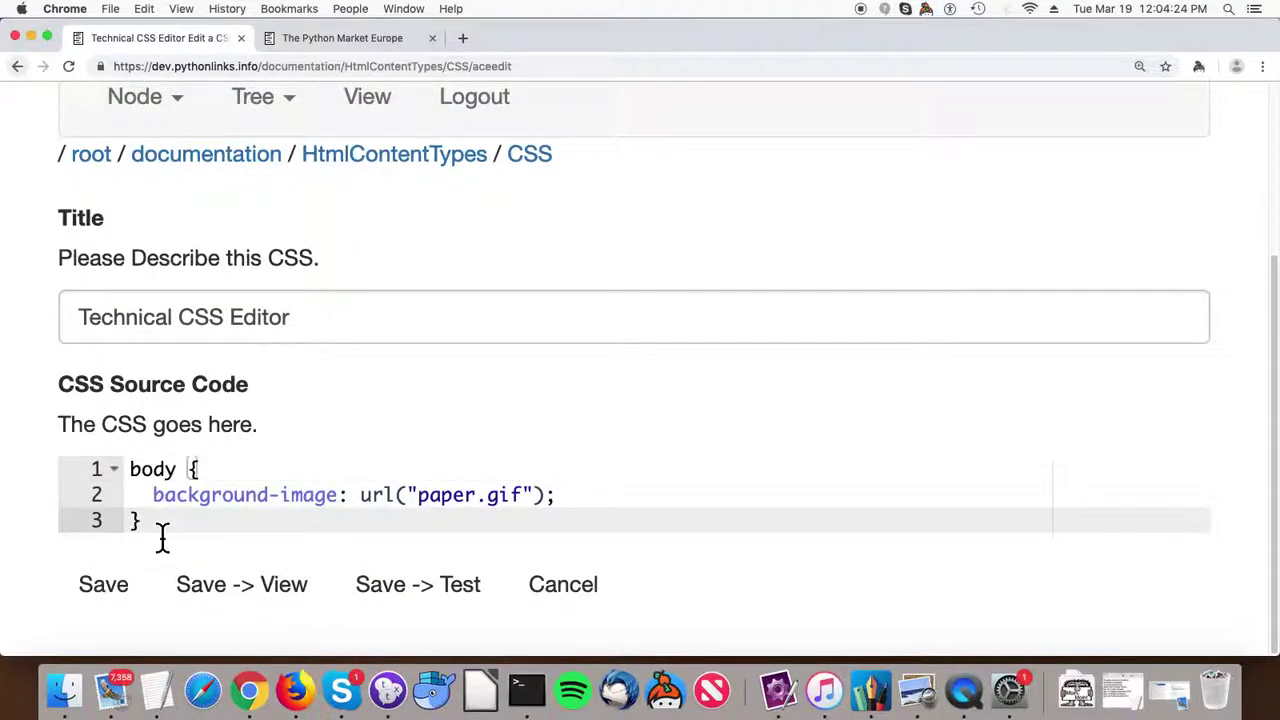
click(18, 67)
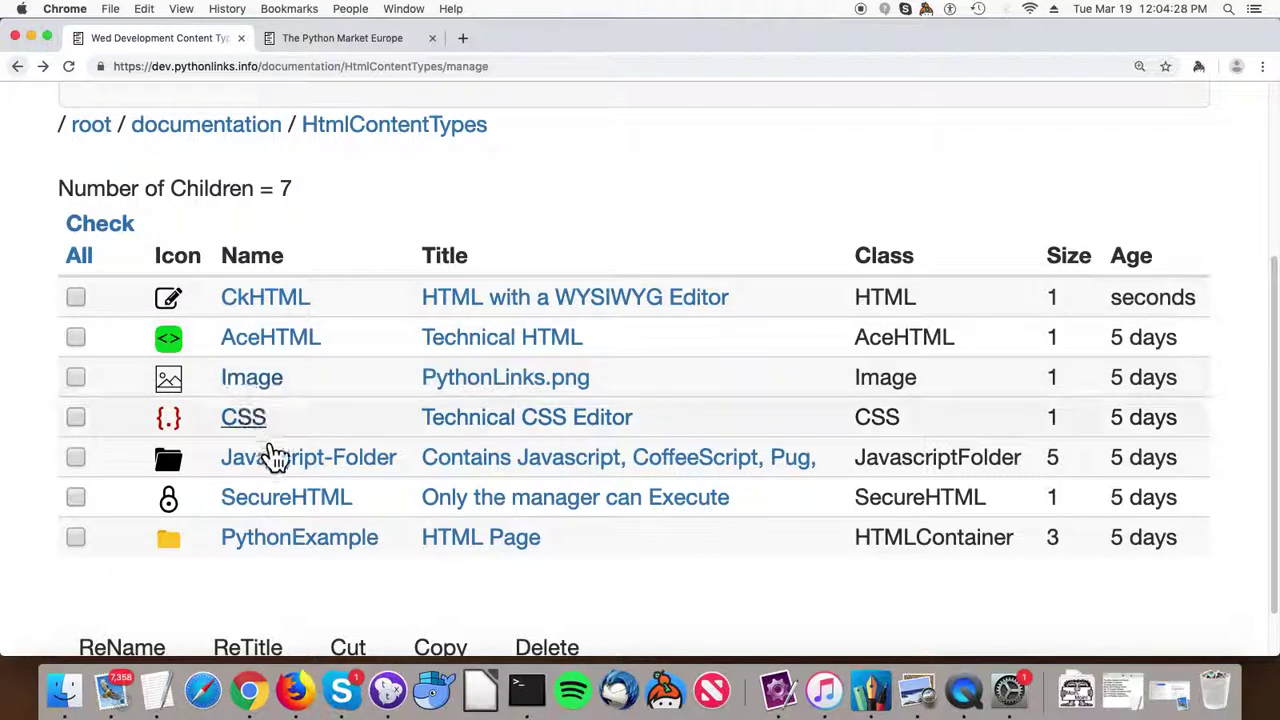
View SecureHTML's one-line RestrictedPython source, then return to the HtmlContentTypes listing.
click(287, 510)
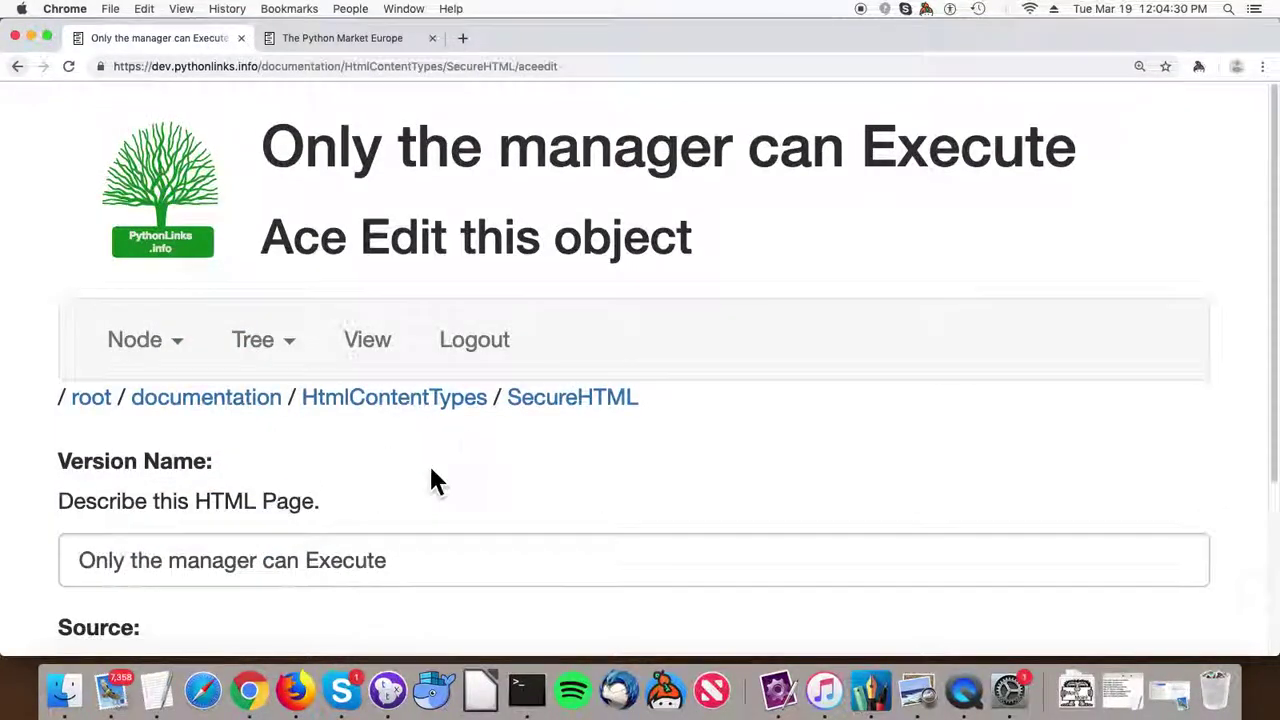
scroll(430, 465, down, 5)
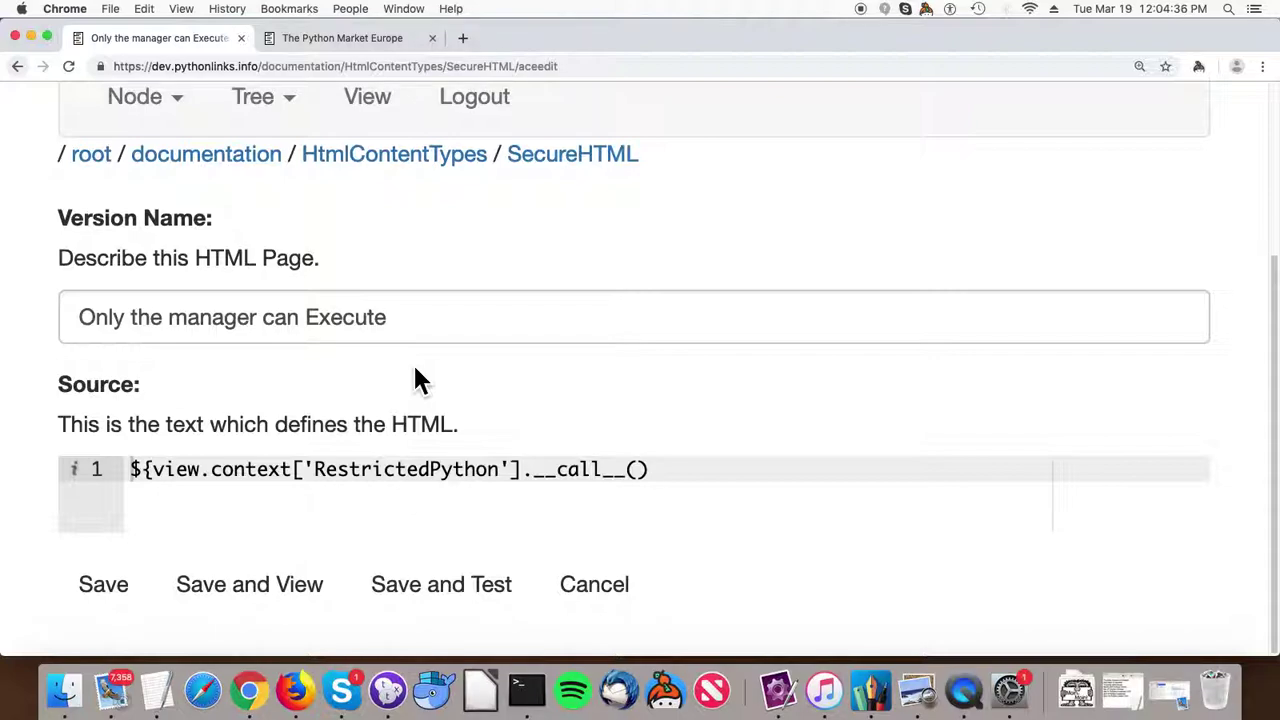
click(410, 160)
scroll(337, 343, down, 5)
Go to Javascript-Folder and open the Javascript object's code editor.
click(285, 415)
scroll(371, 394, down, 3)
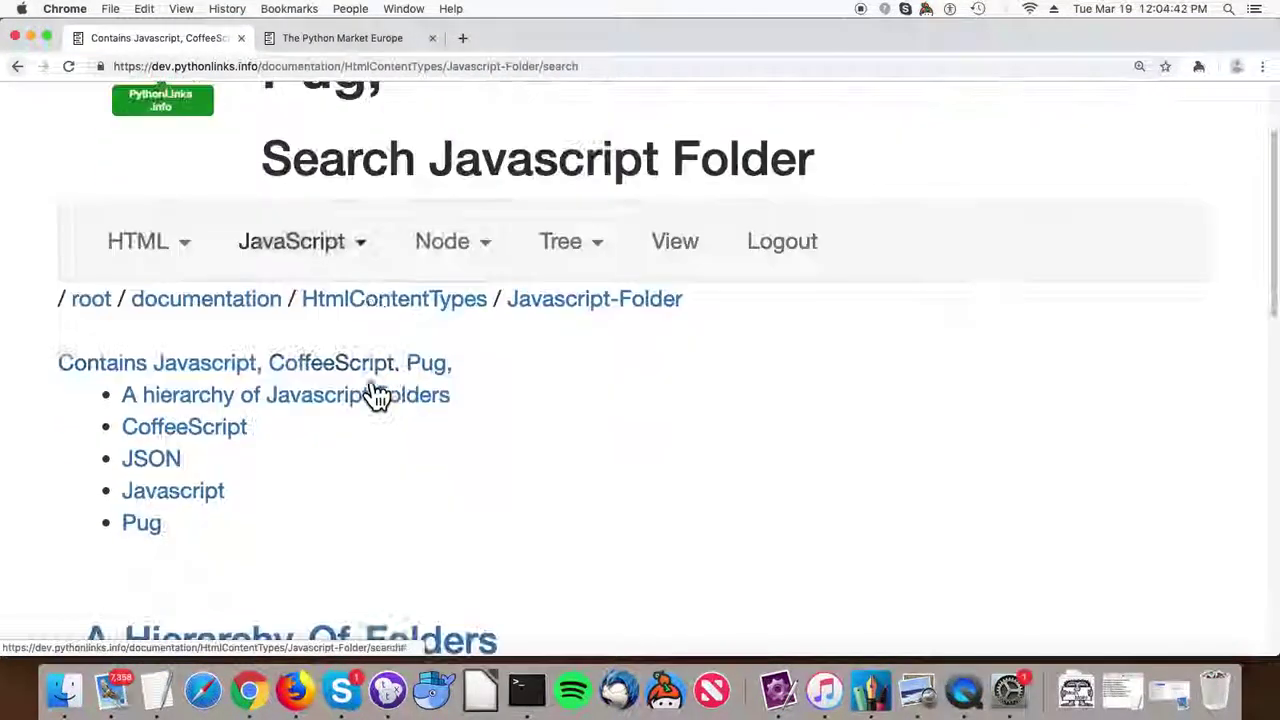
scroll(485, 395, down, 4)
scroll(524, 392, down, 5)
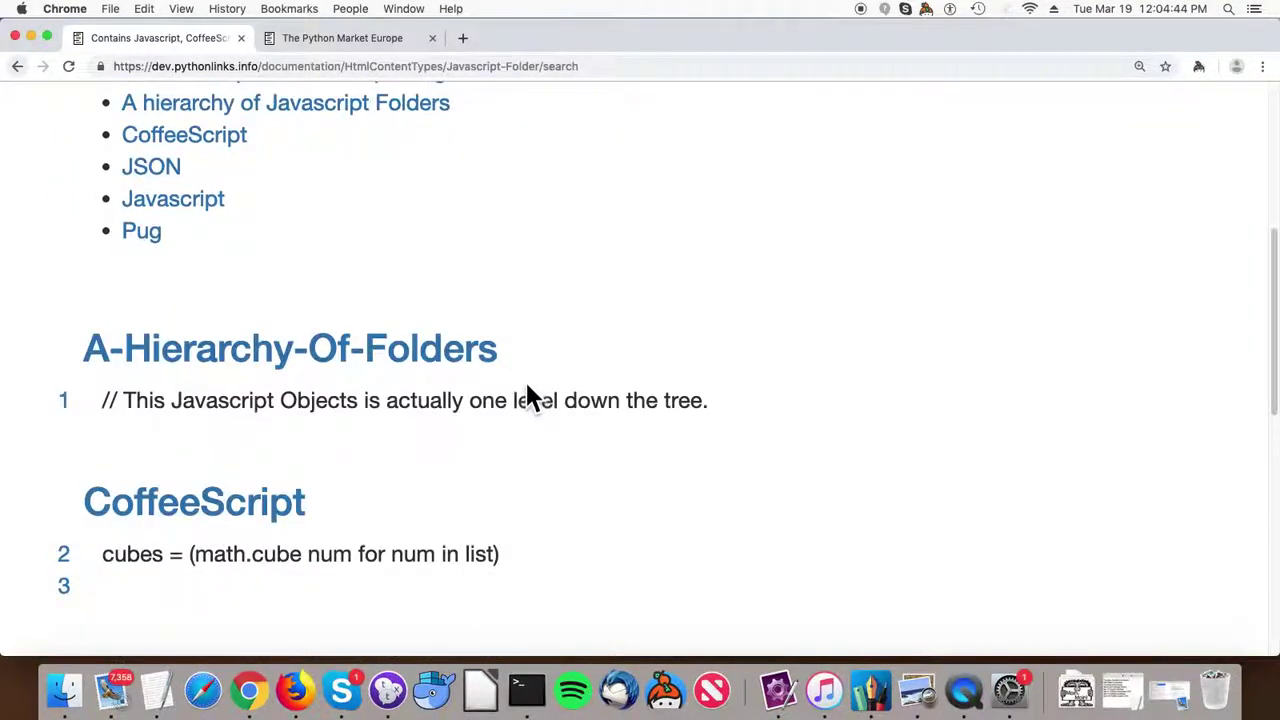
scroll(526, 392, down, 2)
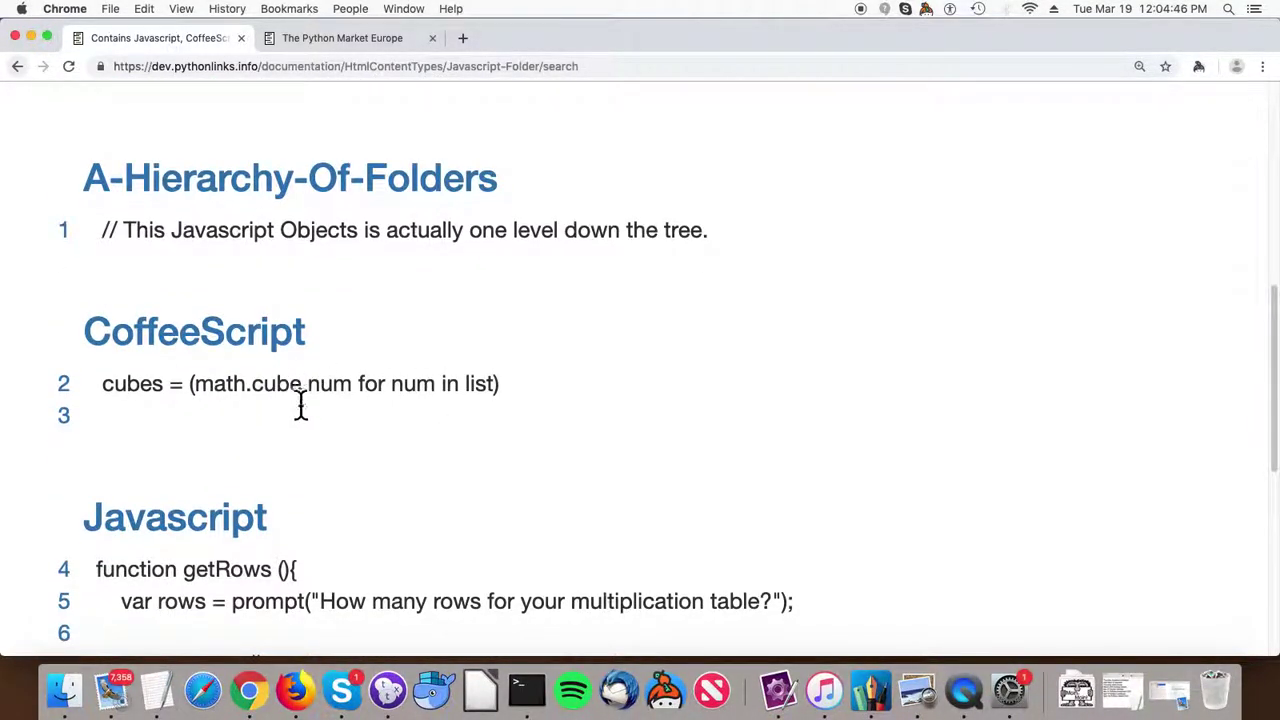
scroll(300, 406, down, 2)
scroll(200, 458, down, 7)
scroll(340, 531, up, 4)
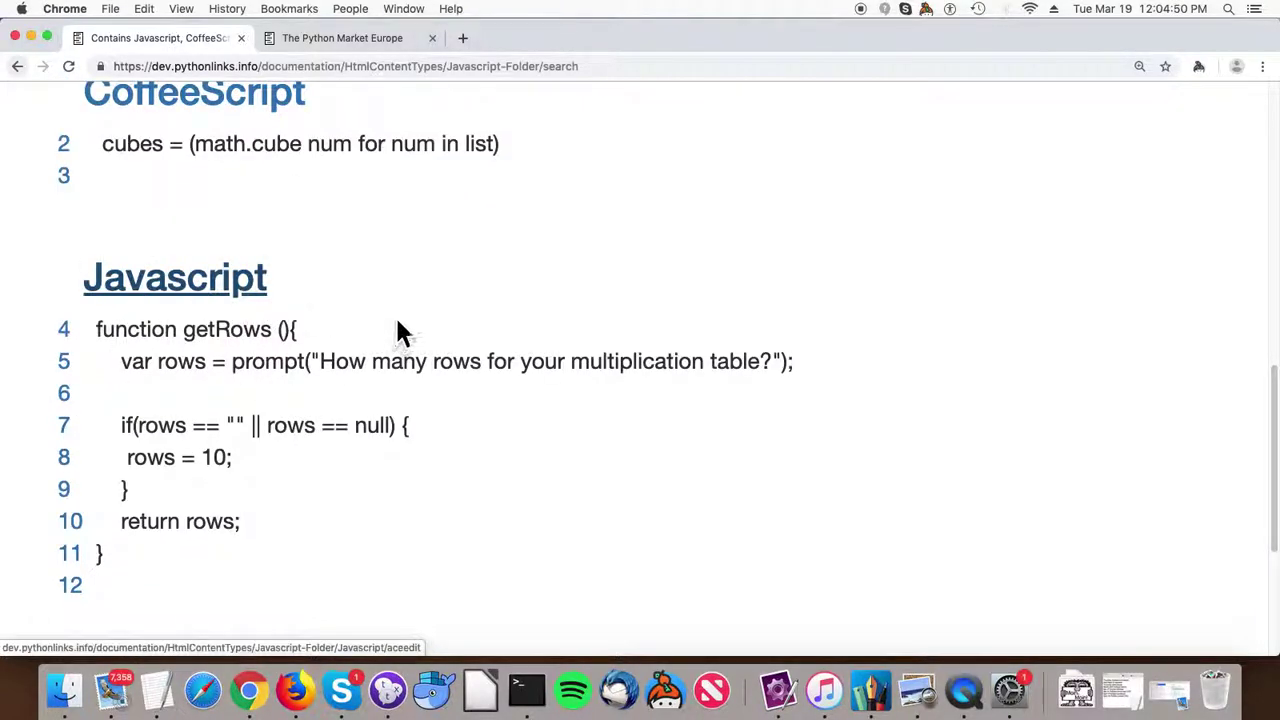
click(229, 310)
scroll(329, 377, down, 8)
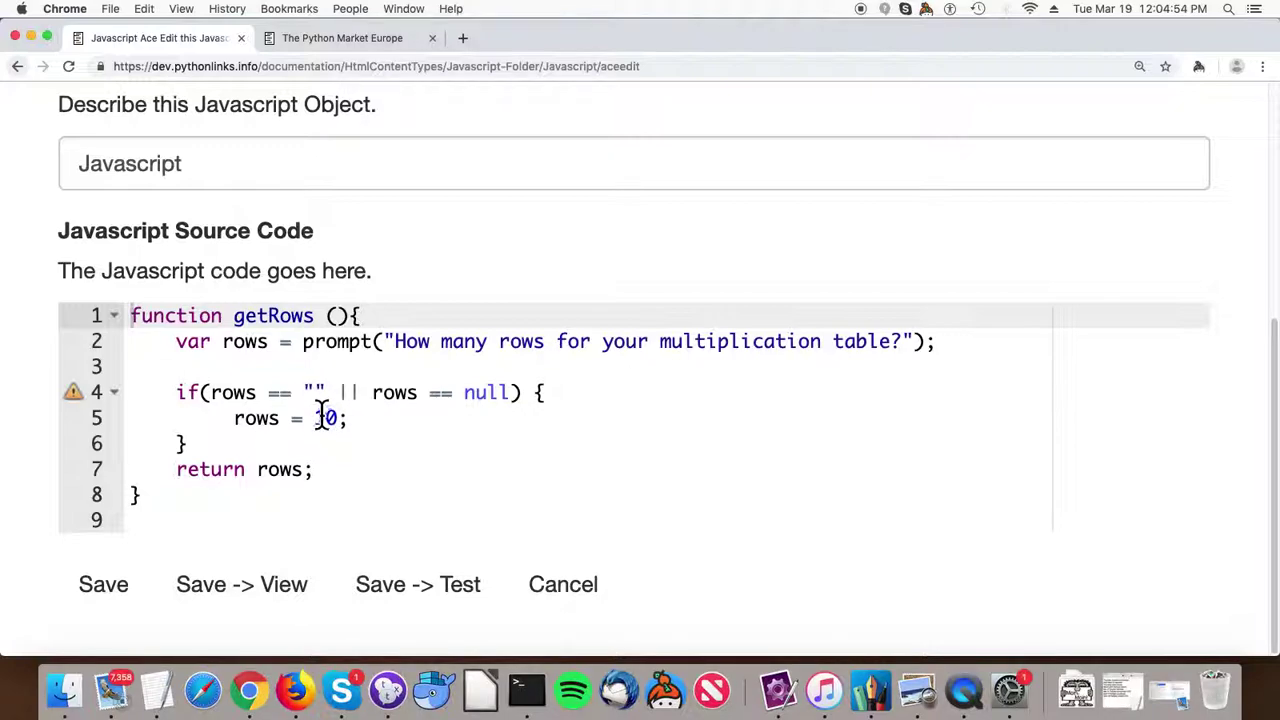
Change both == comparisons on line 4 of getRows to strict ===.
click(292, 394)
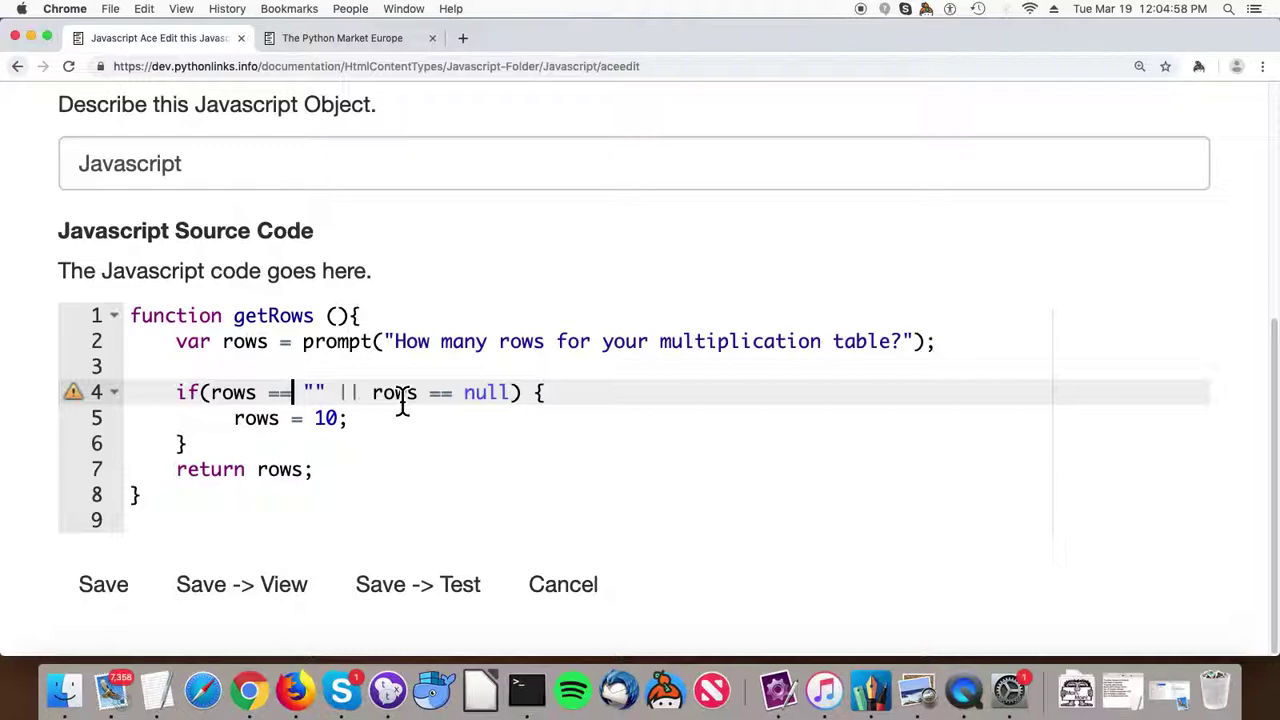
text(=)
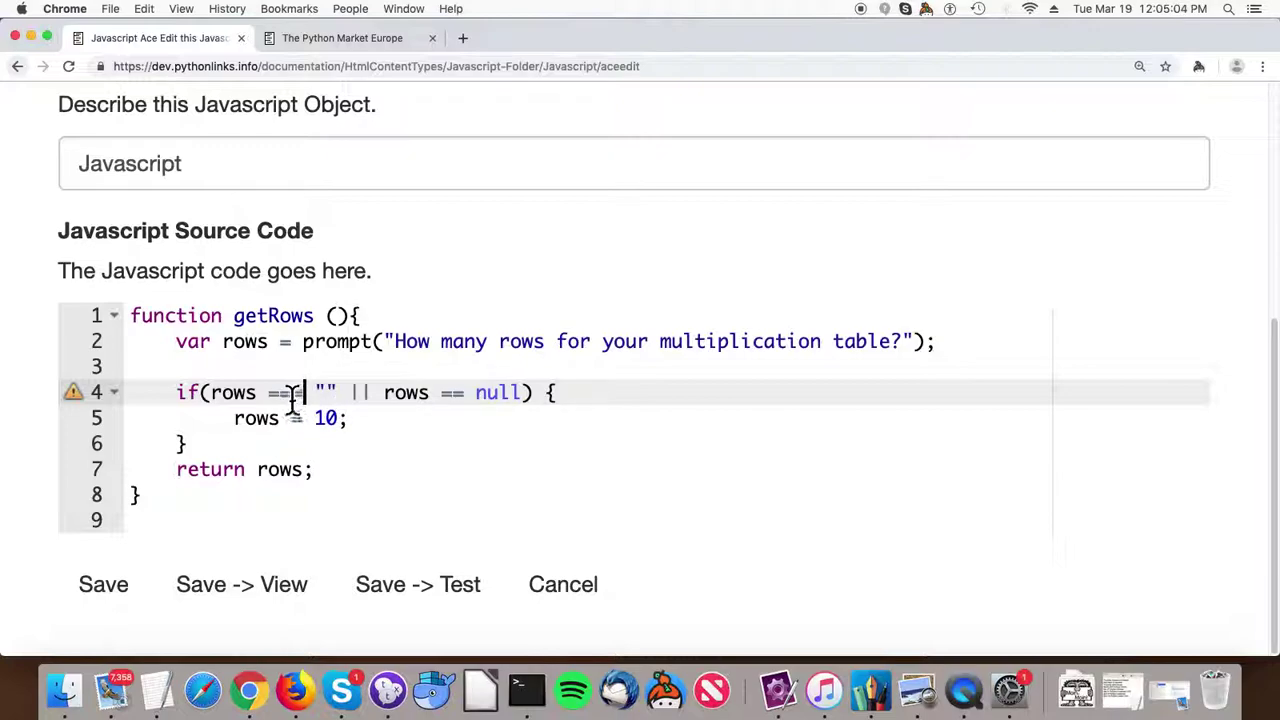
click(466, 398)
text(=)
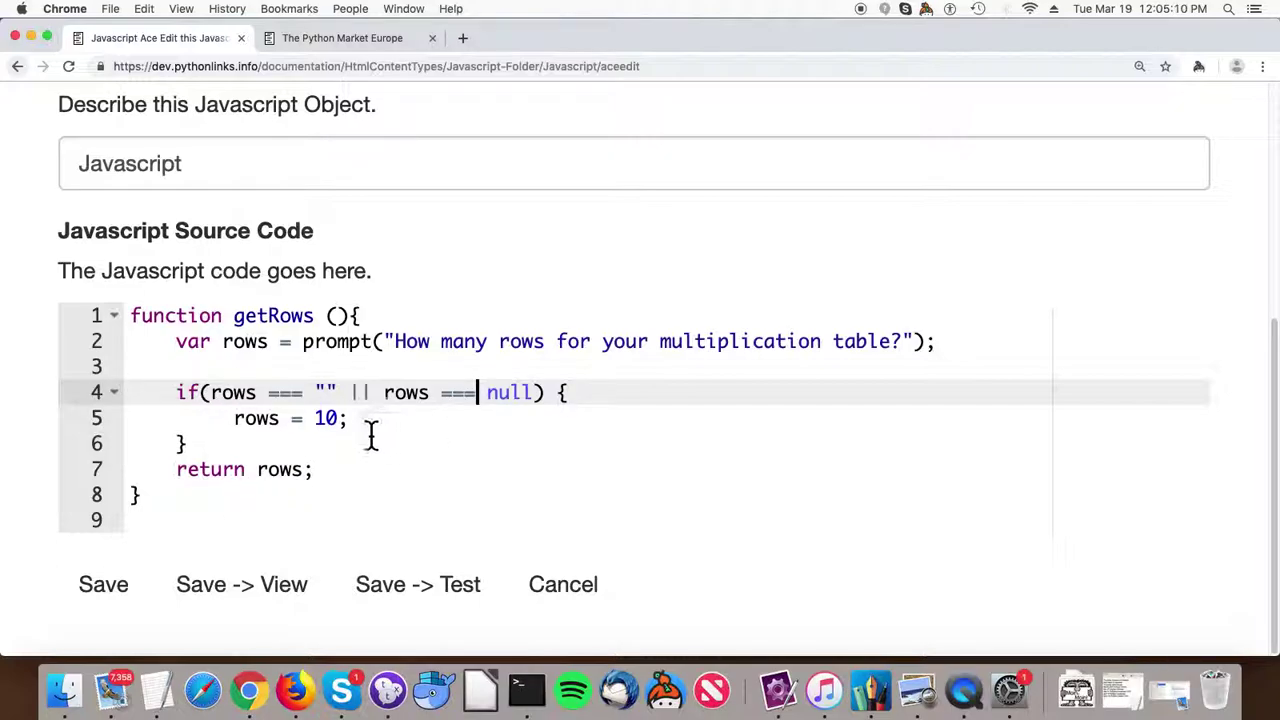
scroll(320, 386, up, 5)
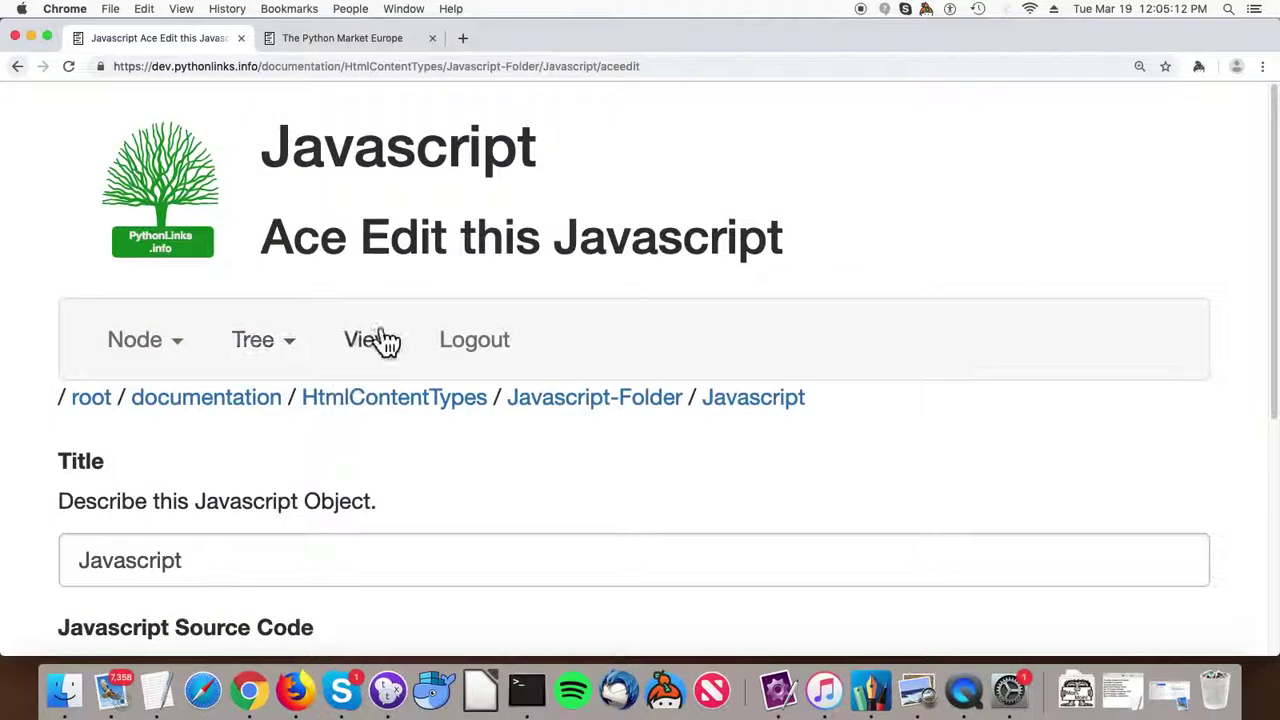
Return to Javascript-Folder and look through the CoffeeScript object's source in its editor.
click(596, 418)
scroll(580, 416, down, 5)
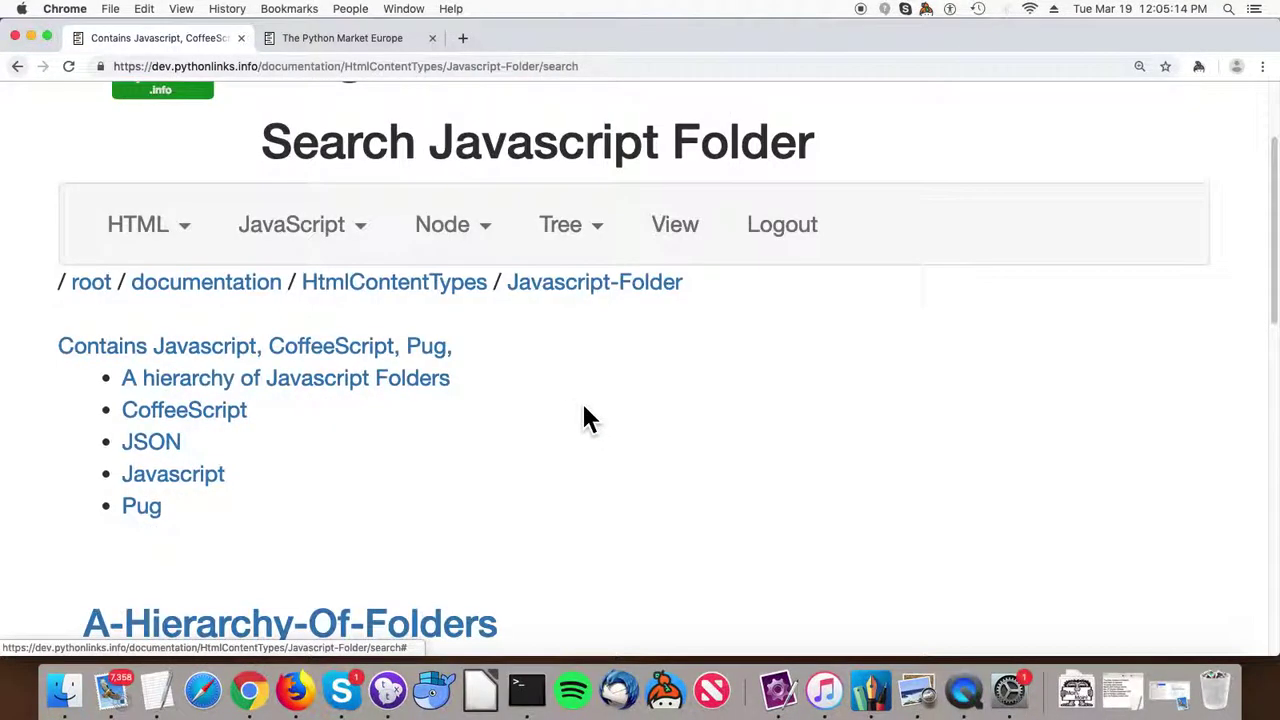
scroll(572, 413, down, 5)
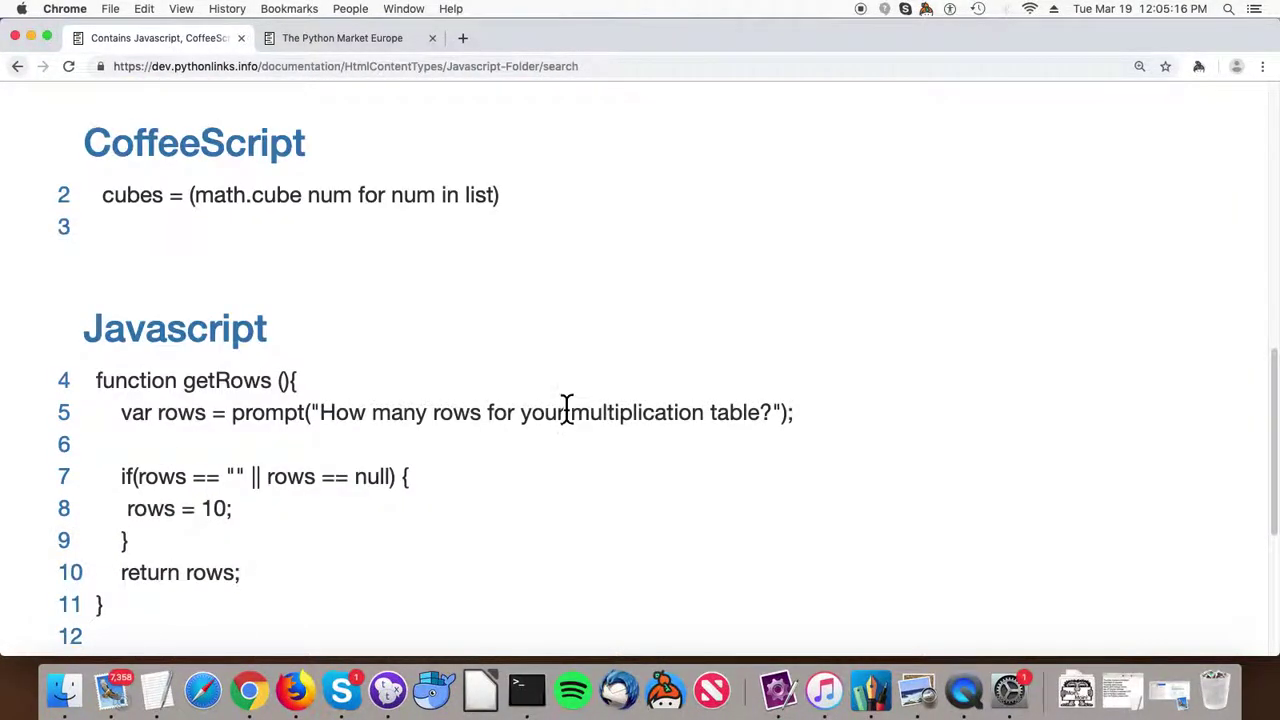
click(203, 165)
scroll(305, 255, down, 5)
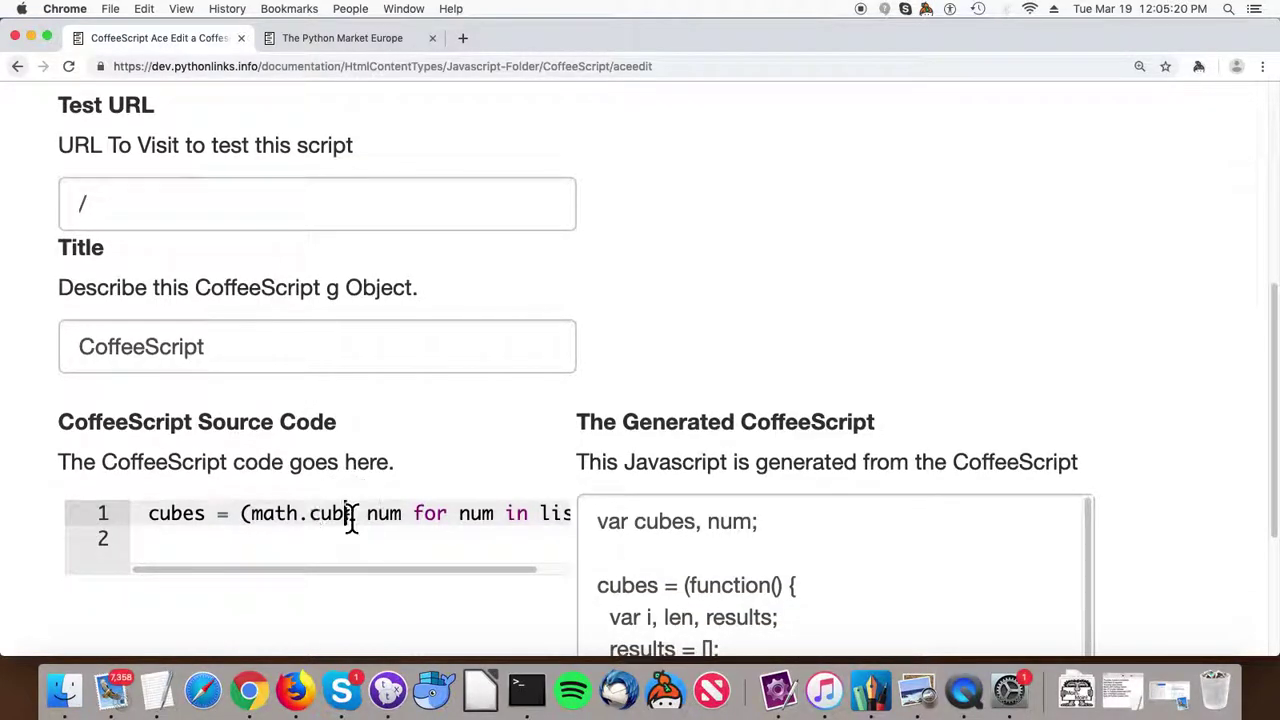
click(350, 513)
scroll(355, 525, down, 2)
scroll(720, 430, down, 4)
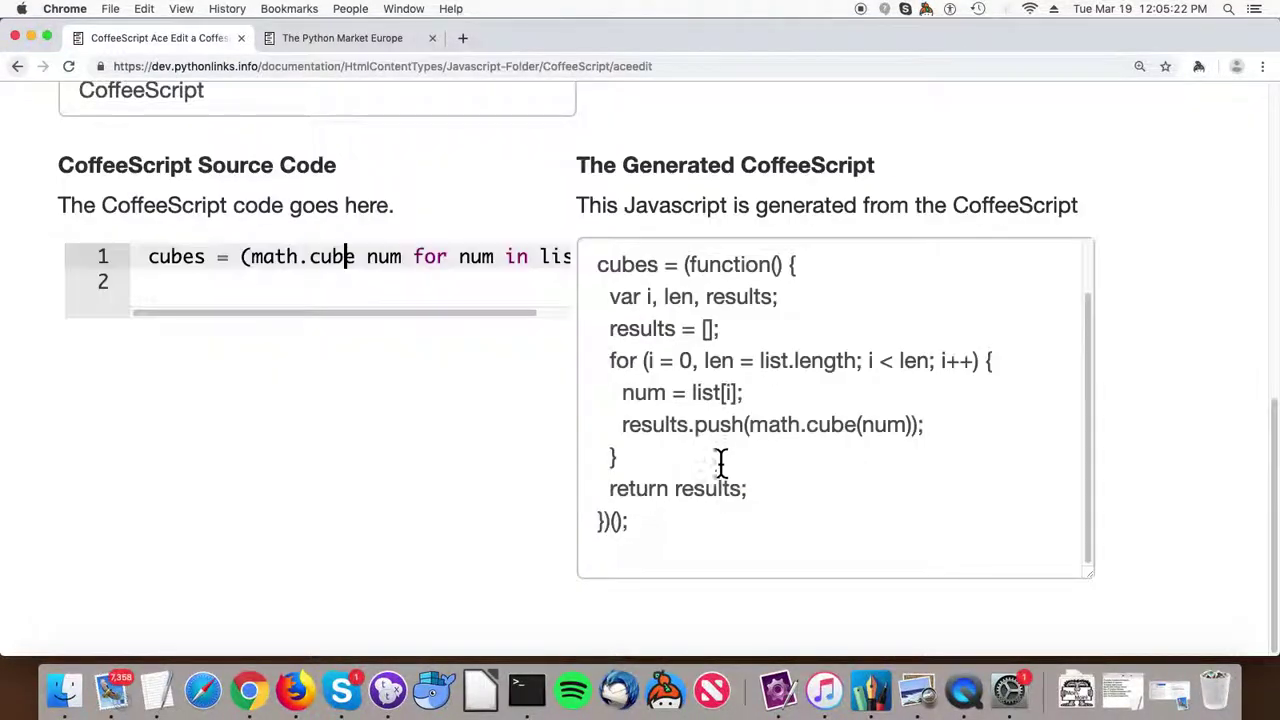
scroll(708, 440, up, 2)
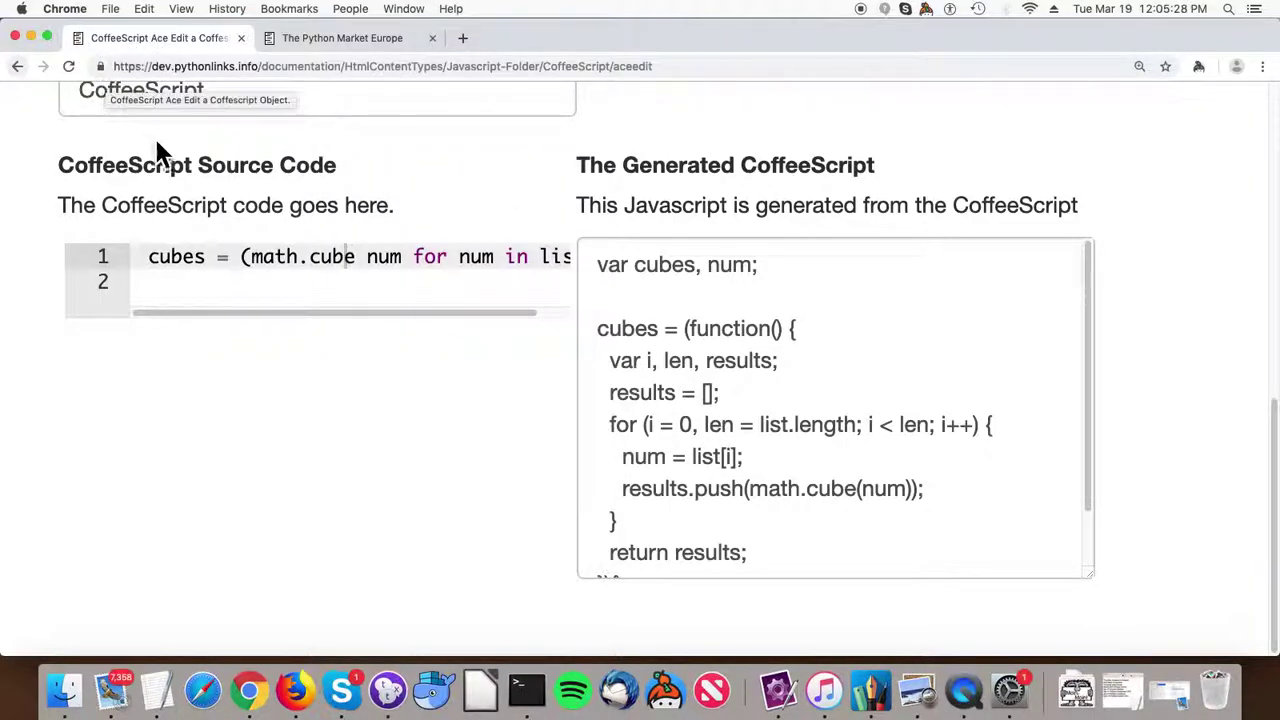
scroll(200, 160, up, 5)
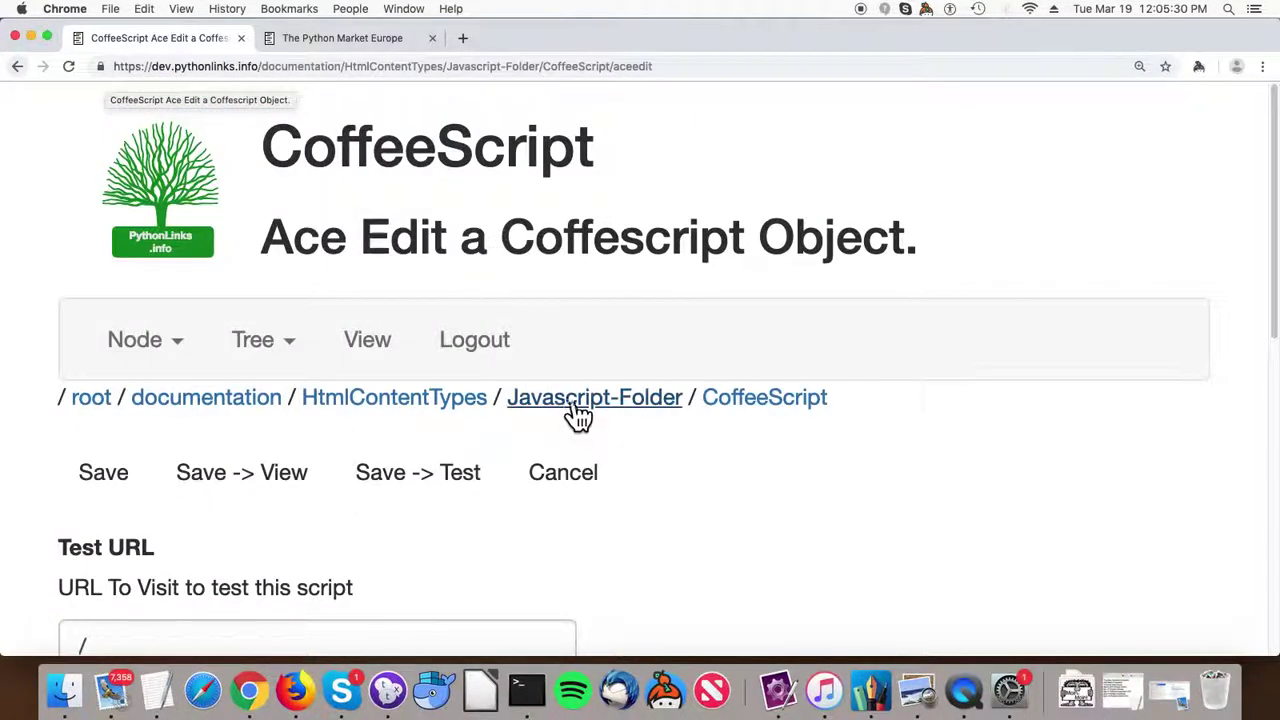
Open the Pug template's edit page from the Javascript-Folder overview.
click(565, 411)
scroll(395, 405, down, 15)
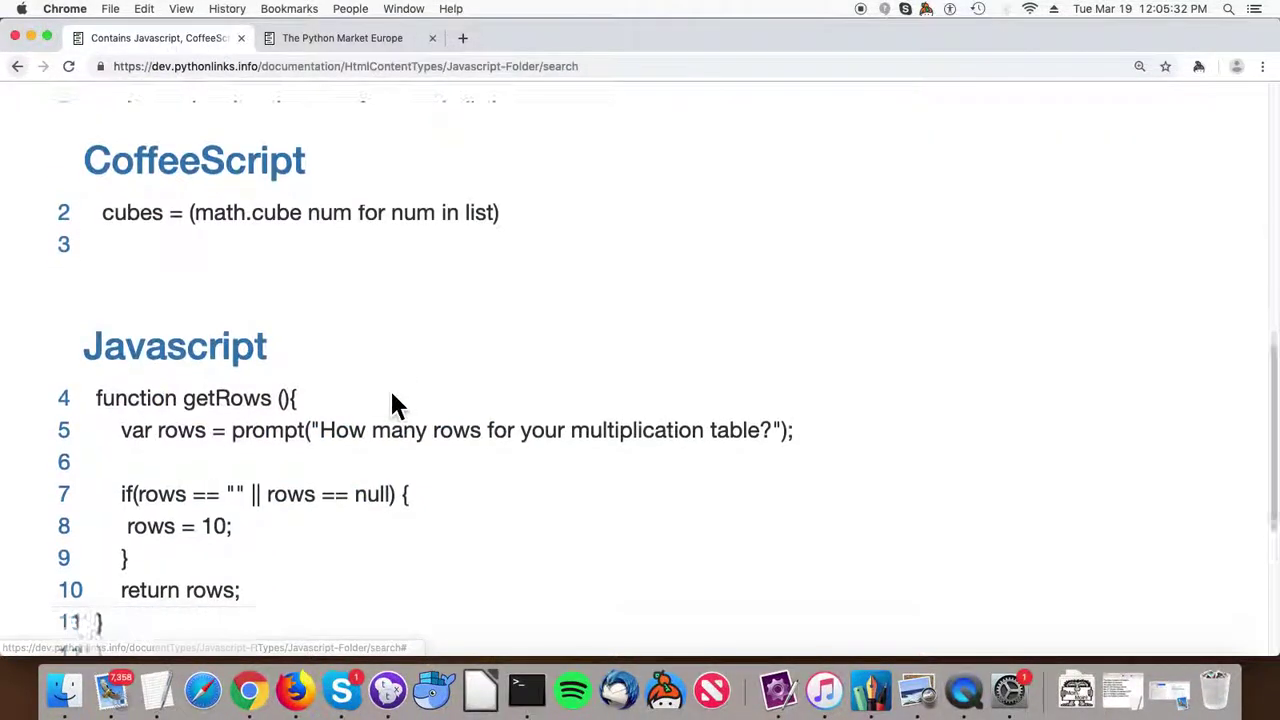
click(125, 392)
scroll(160, 400, down, 5)
scroll(157, 392, down, 5)
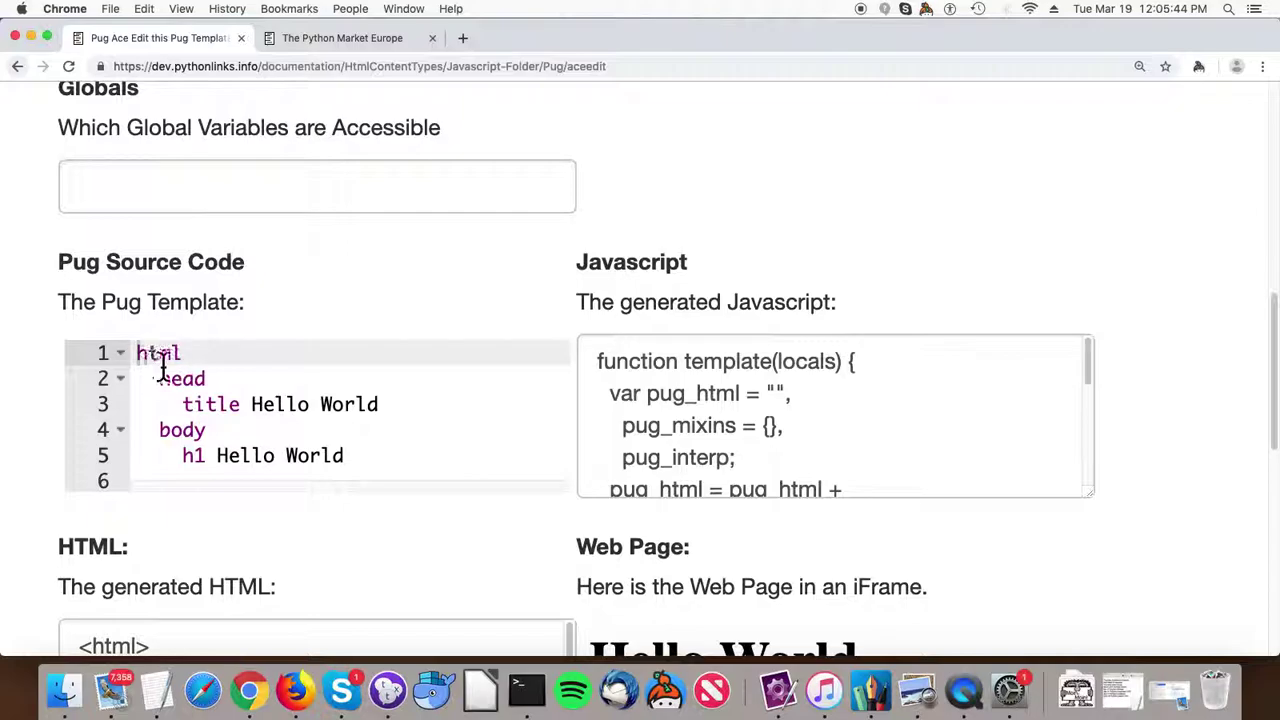
scroll(266, 429, down, 1)
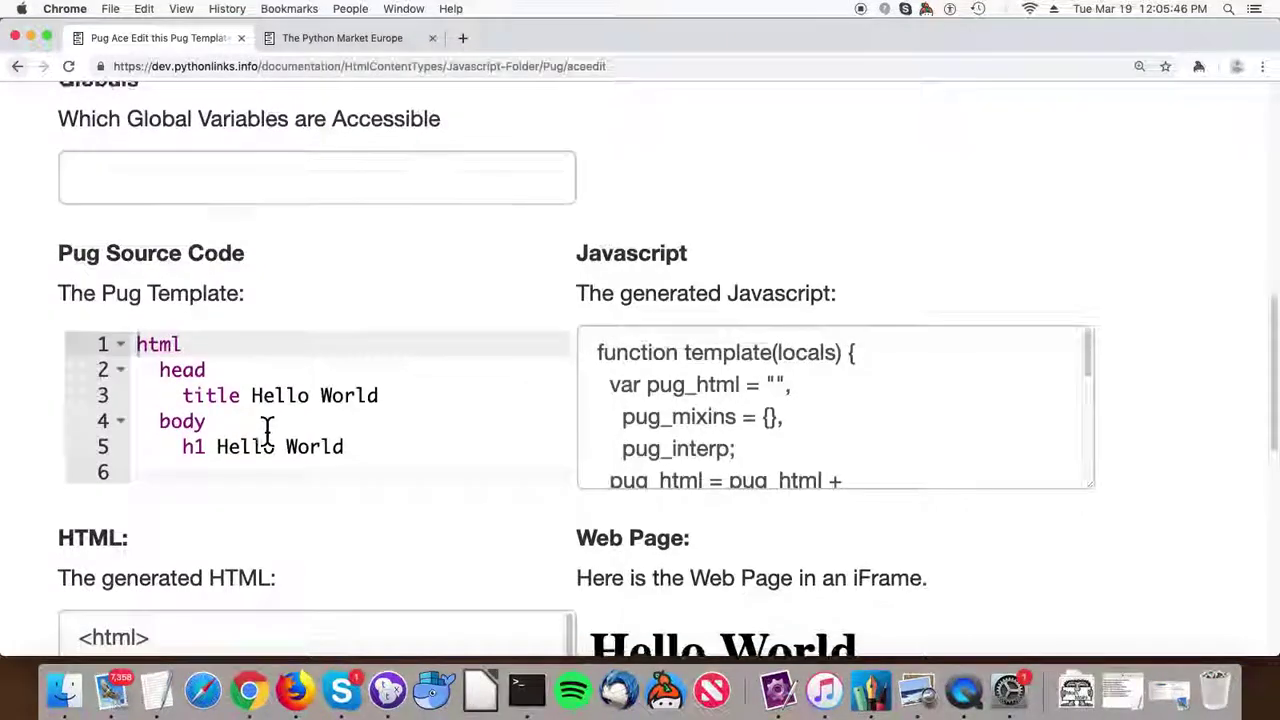
scroll(266, 432, down, 5)
click(263, 440)
scroll(264, 440, down, 2)
scroll(263, 437, up, 3)
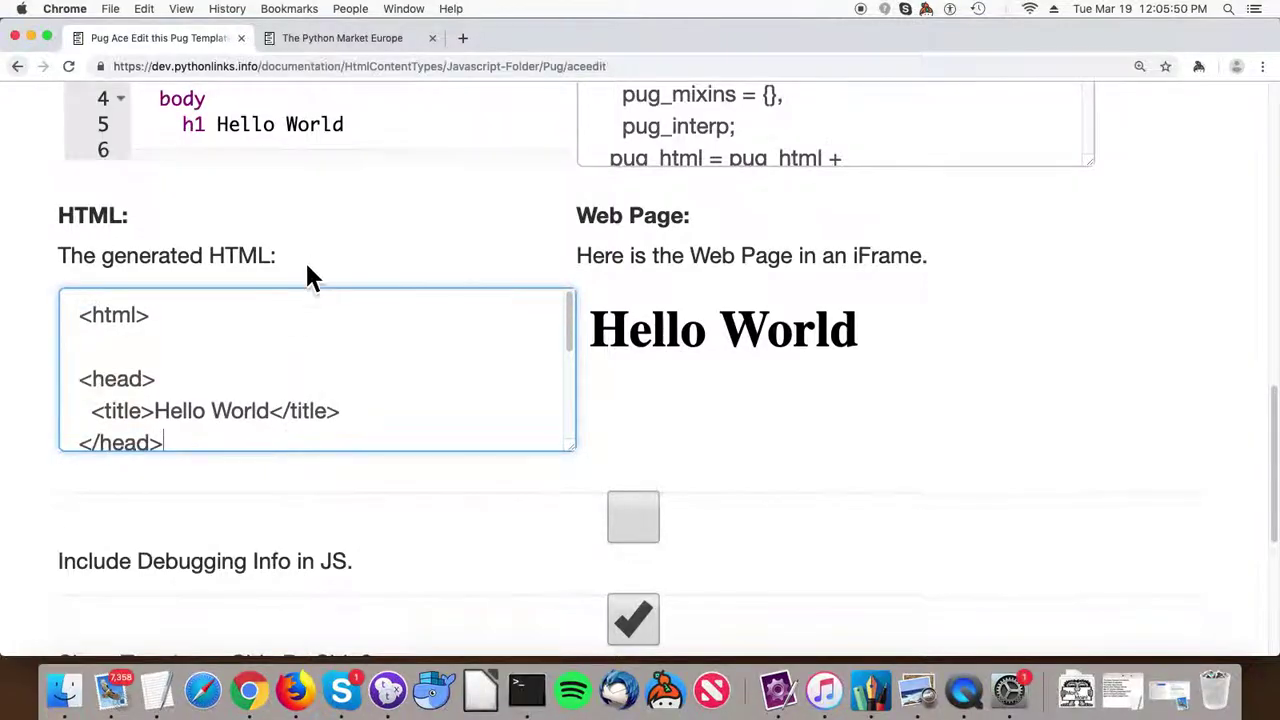
scroll(310, 280, up, 5)
scroll(400, 270, down, 3)
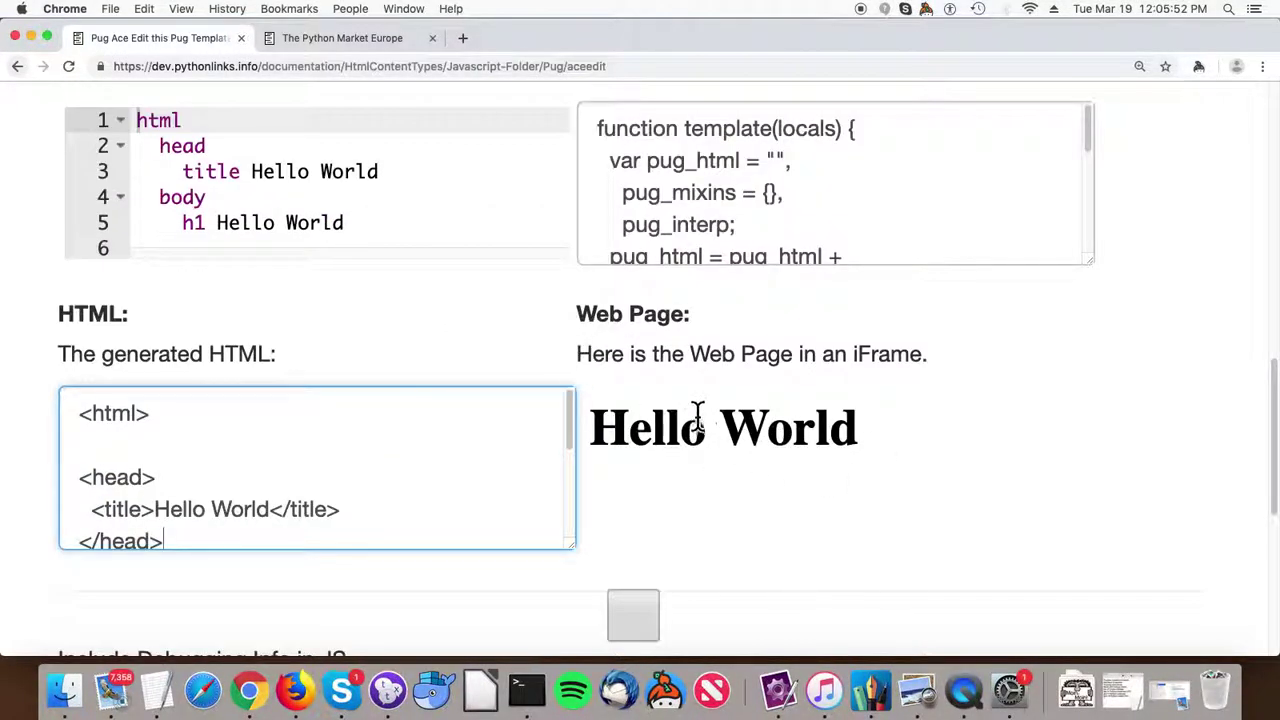
drag(876, 430, 655, 445)
scroll(660, 440, up, 3)
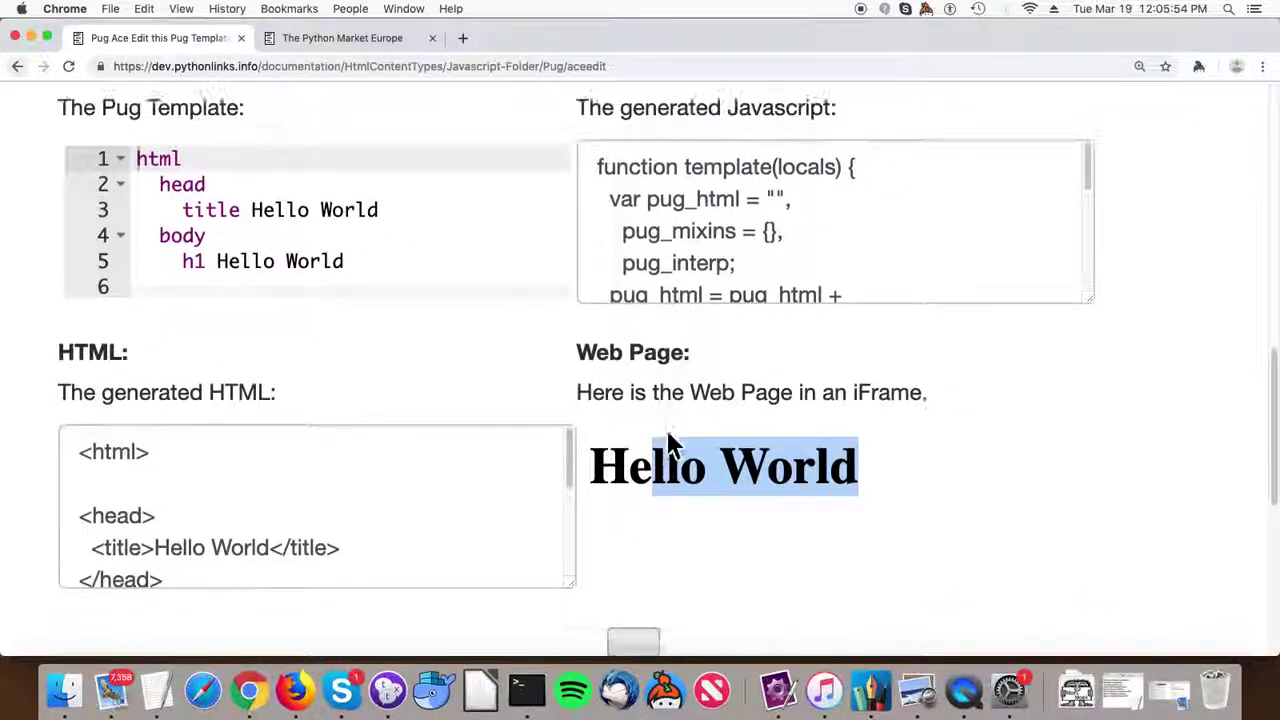
scroll(686, 320, up, 2)
click(702, 322)
scroll(766, 398, down, 2)
scroll(766, 398, down, 3)
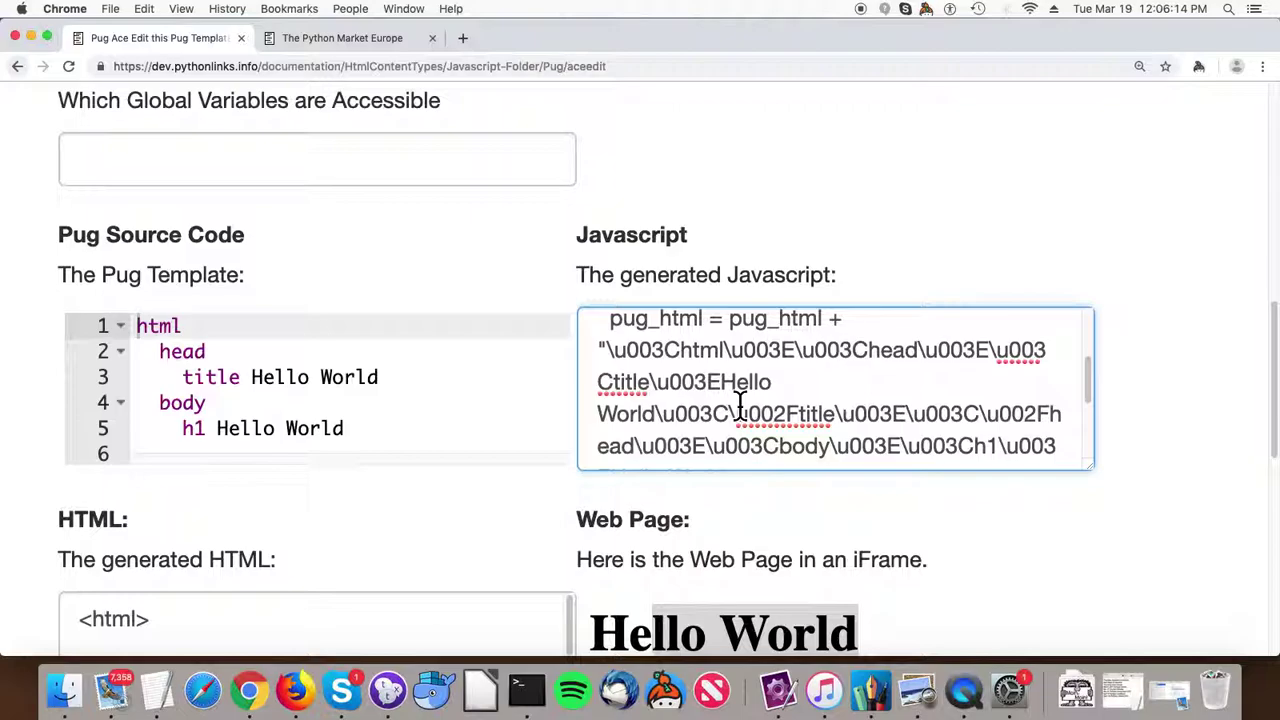
scroll(376, 400, up, 6)
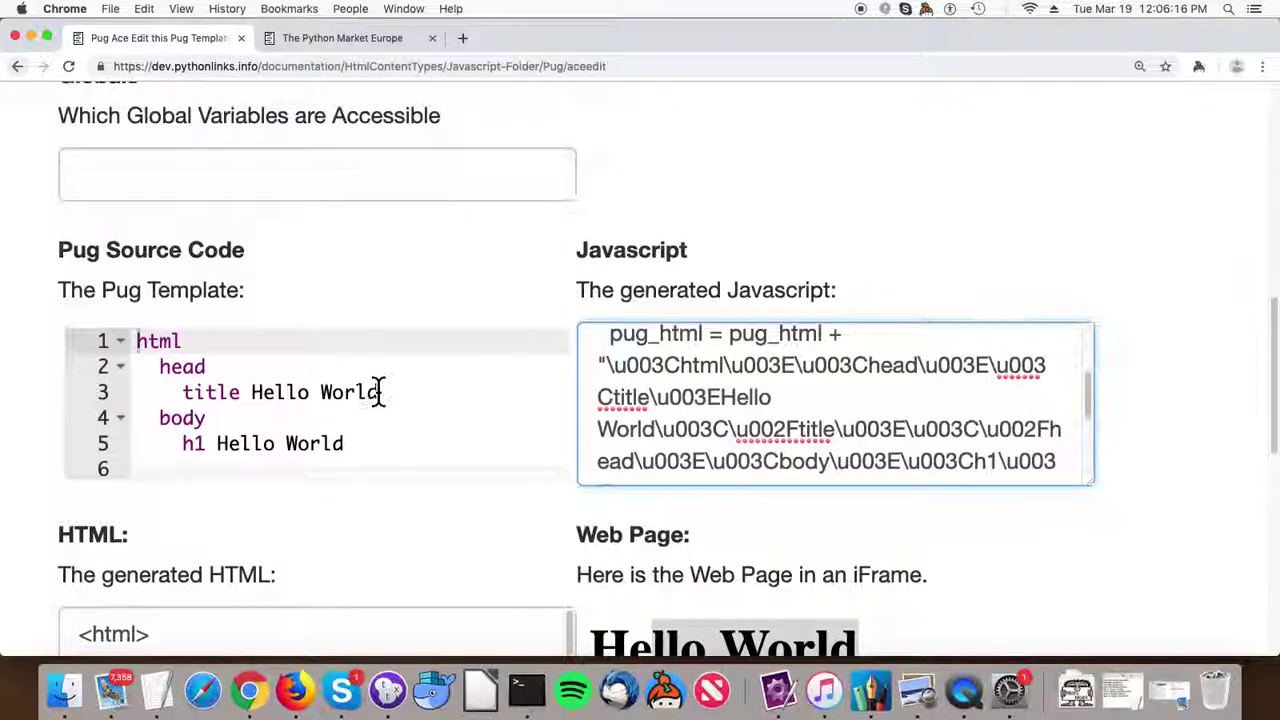
scroll(340, 320, up, 7)
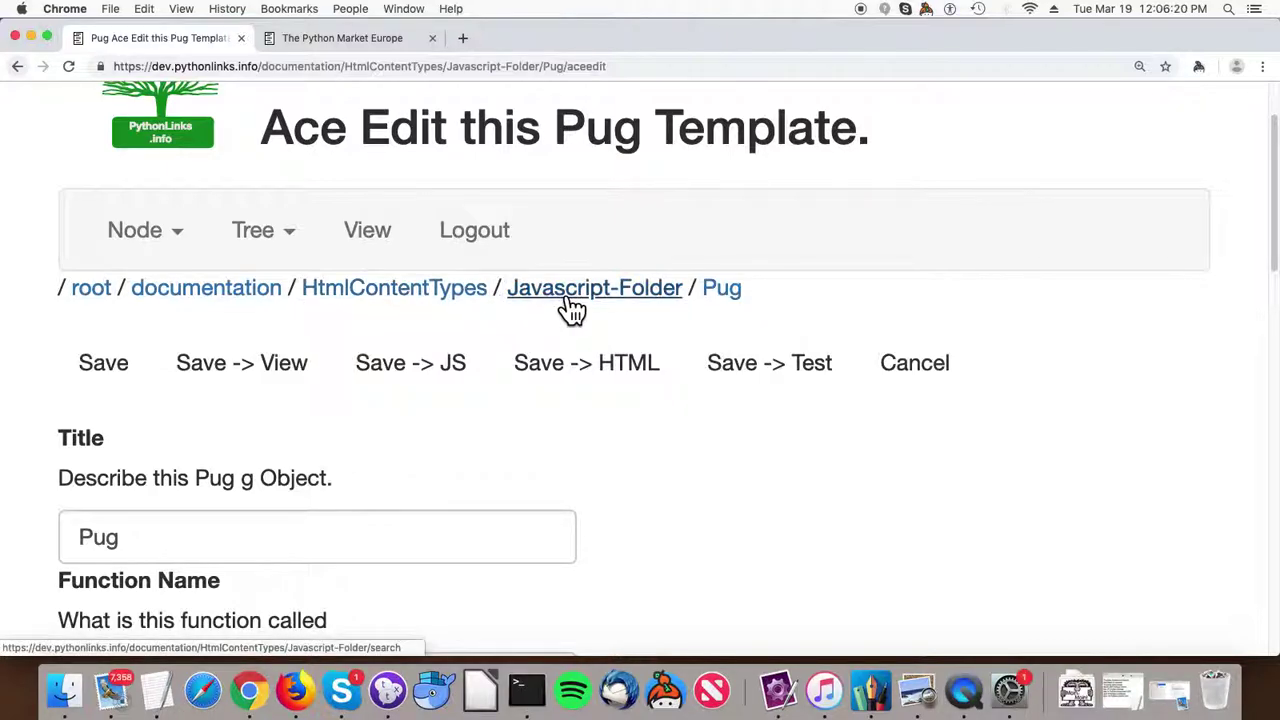
Return to Javascript-Folder and open the 'A hierarchy of Javascript Folders' object.
click(567, 300)
scroll(409, 394, down, 4)
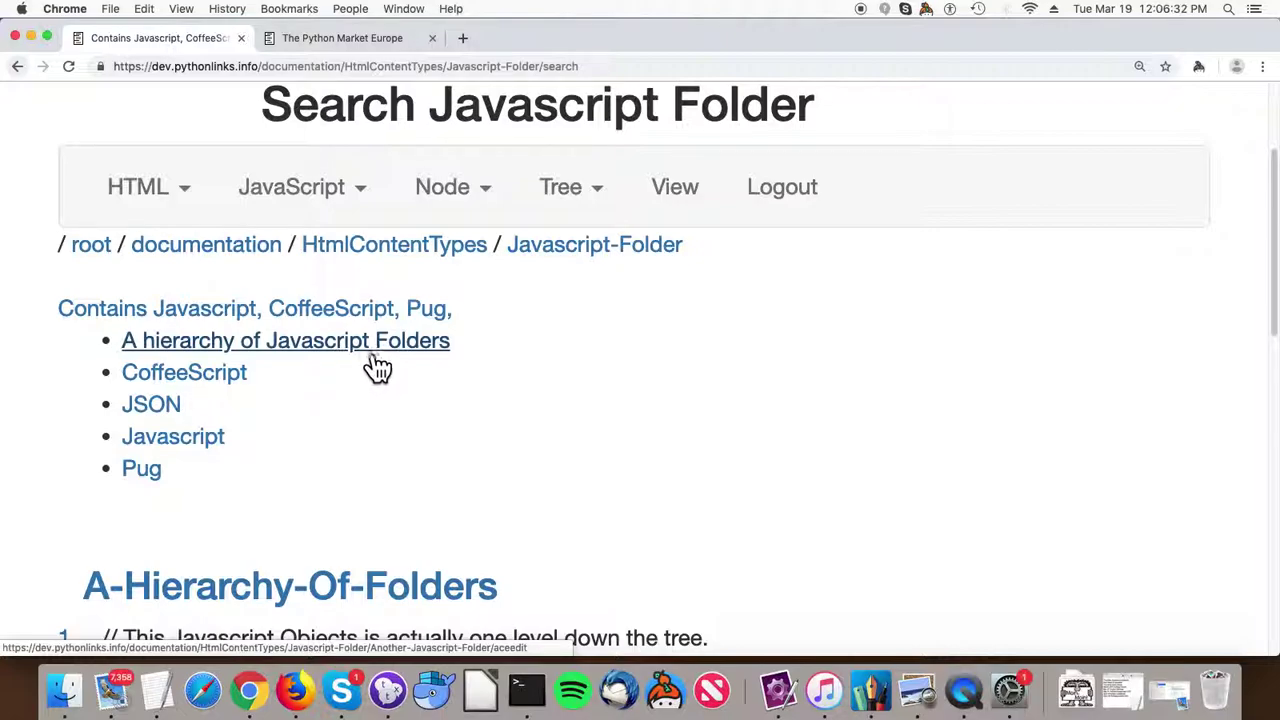
click(370, 350)
scroll(365, 360, down, 3)
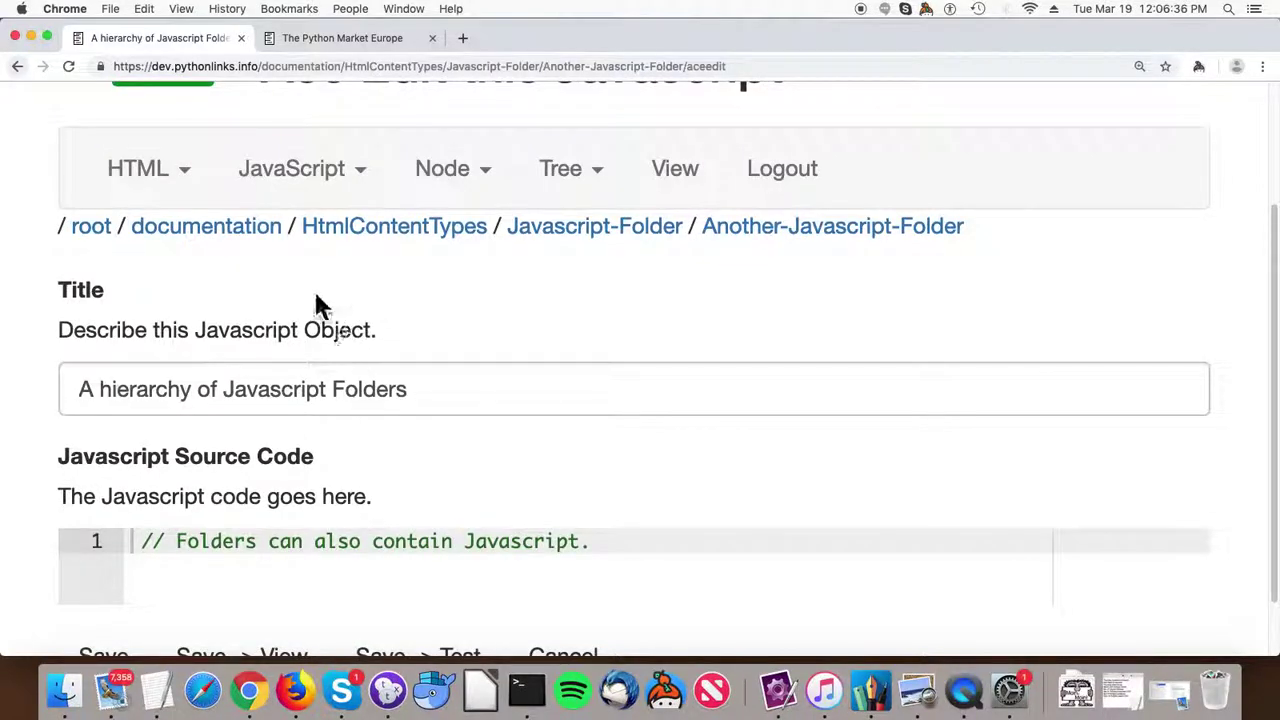
Use Node > Manage to open the nested A-Hierarchy-Of-Folders object, titled Yet Another Folder.
click(470, 198)
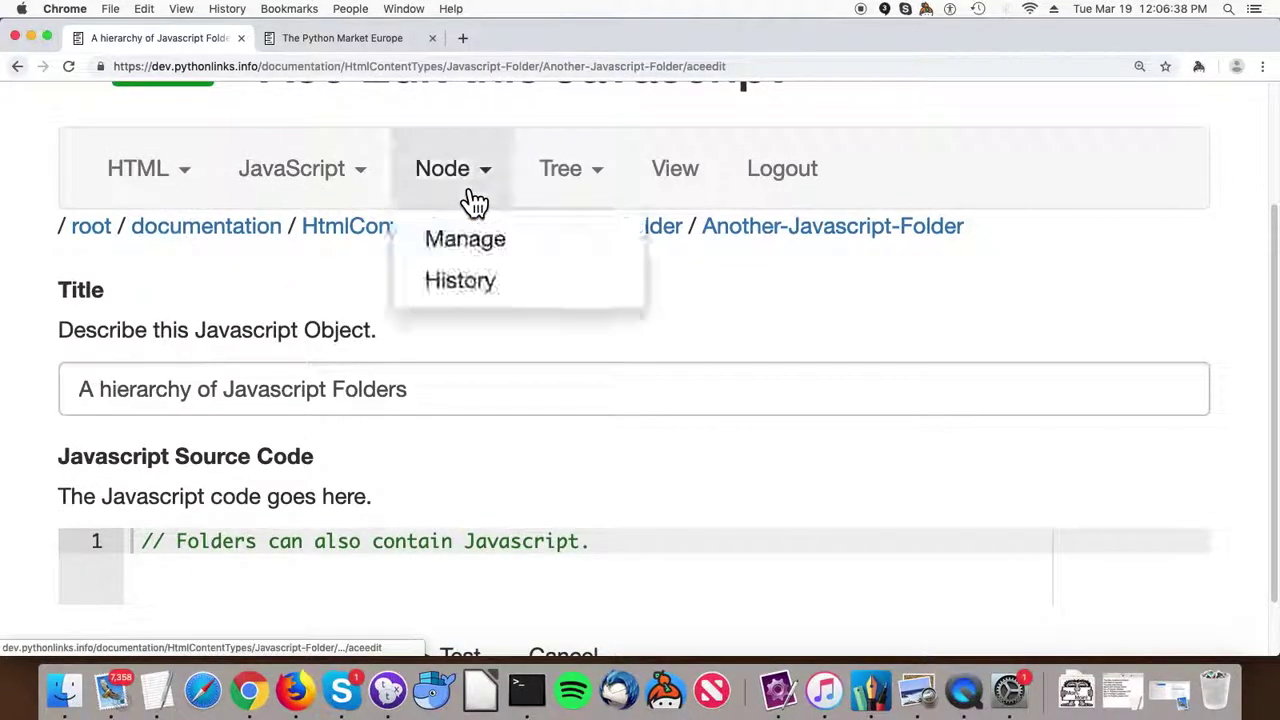
click(476, 258)
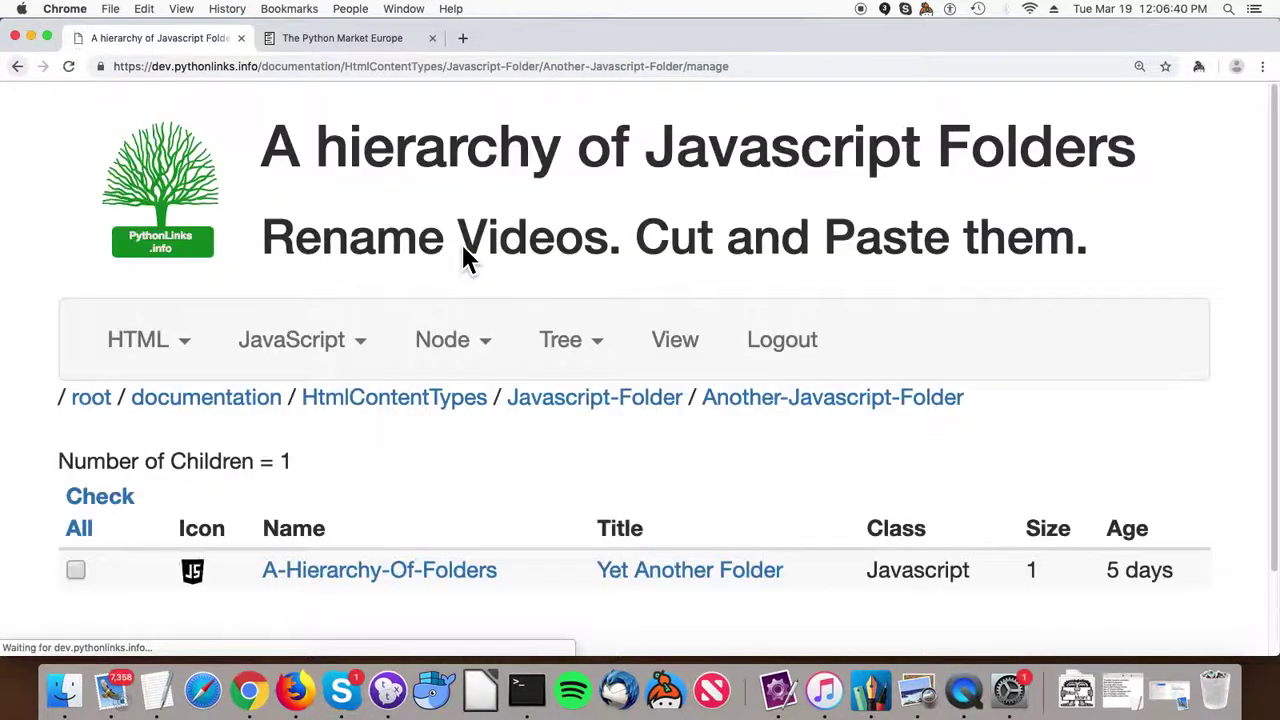
scroll(466, 257, down, 2)
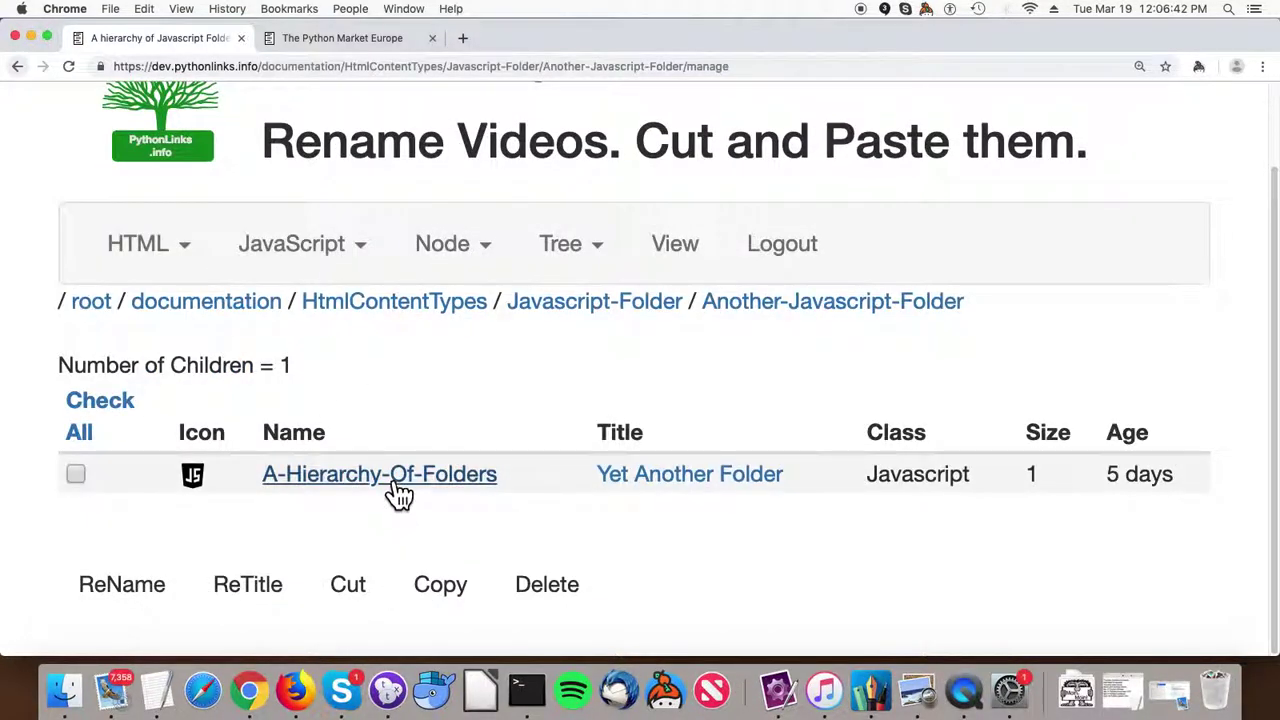
click(395, 478)
scroll(412, 468, down, 3)
scroll(420, 478, down, 2)
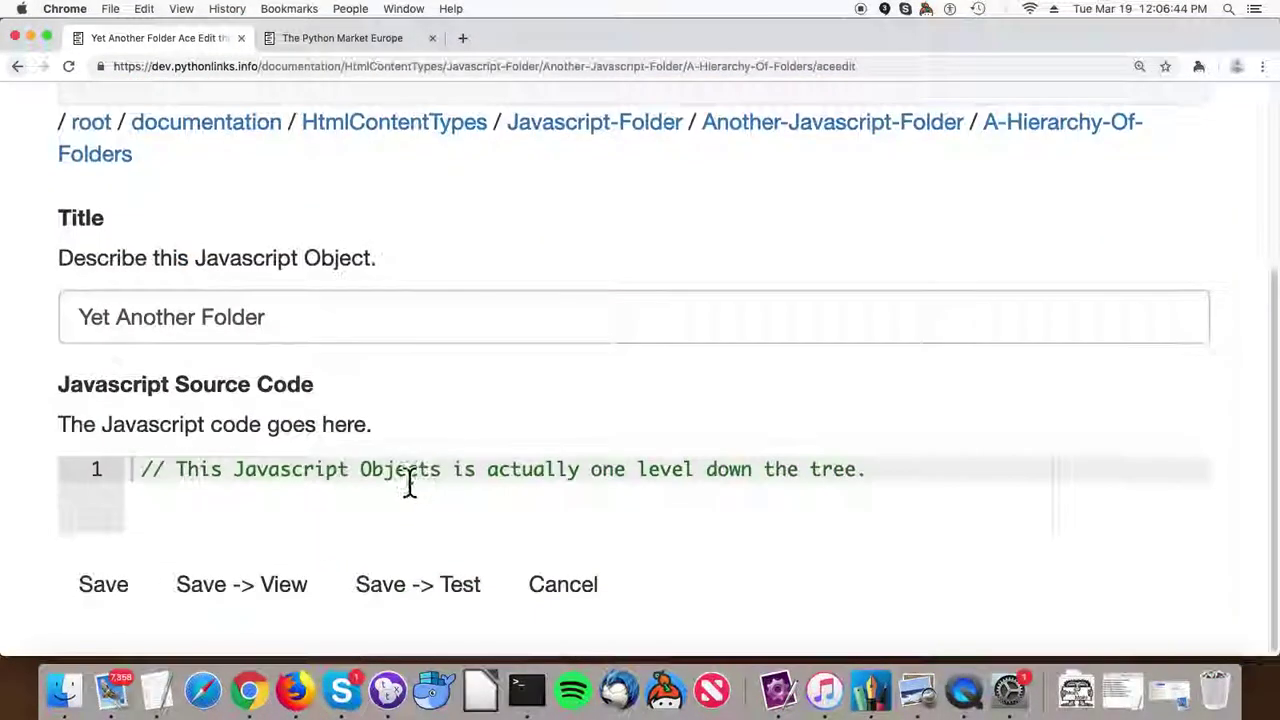
scroll(493, 476, up, 2)
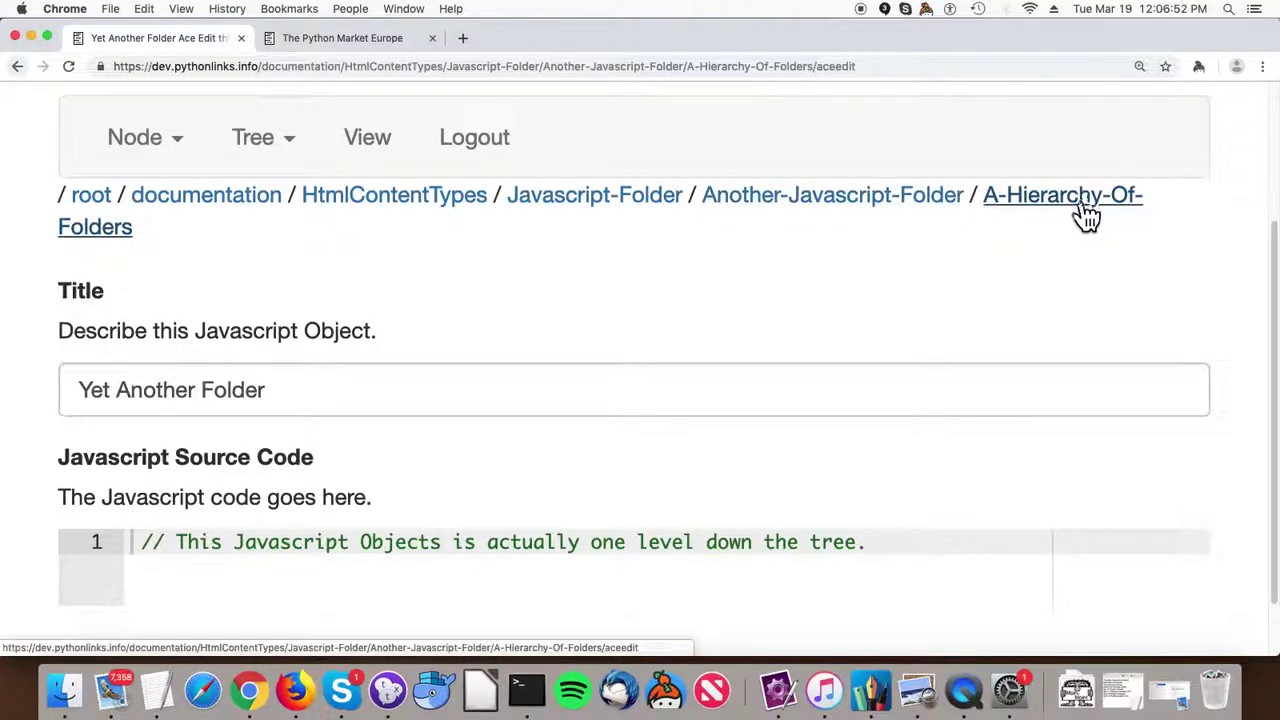
Browse the Javascript-Folder search page, view its combined minified JavaScript output, then go back.
click(626, 205)
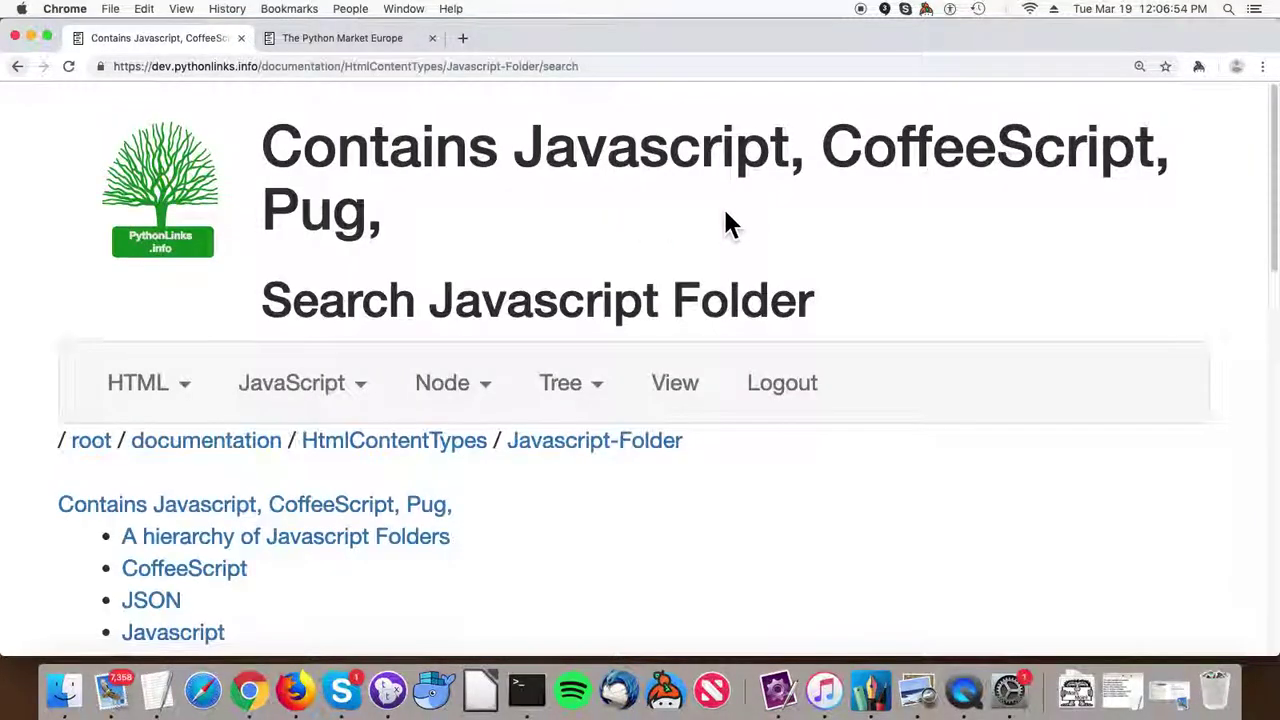
scroll(723, 206, down, 5)
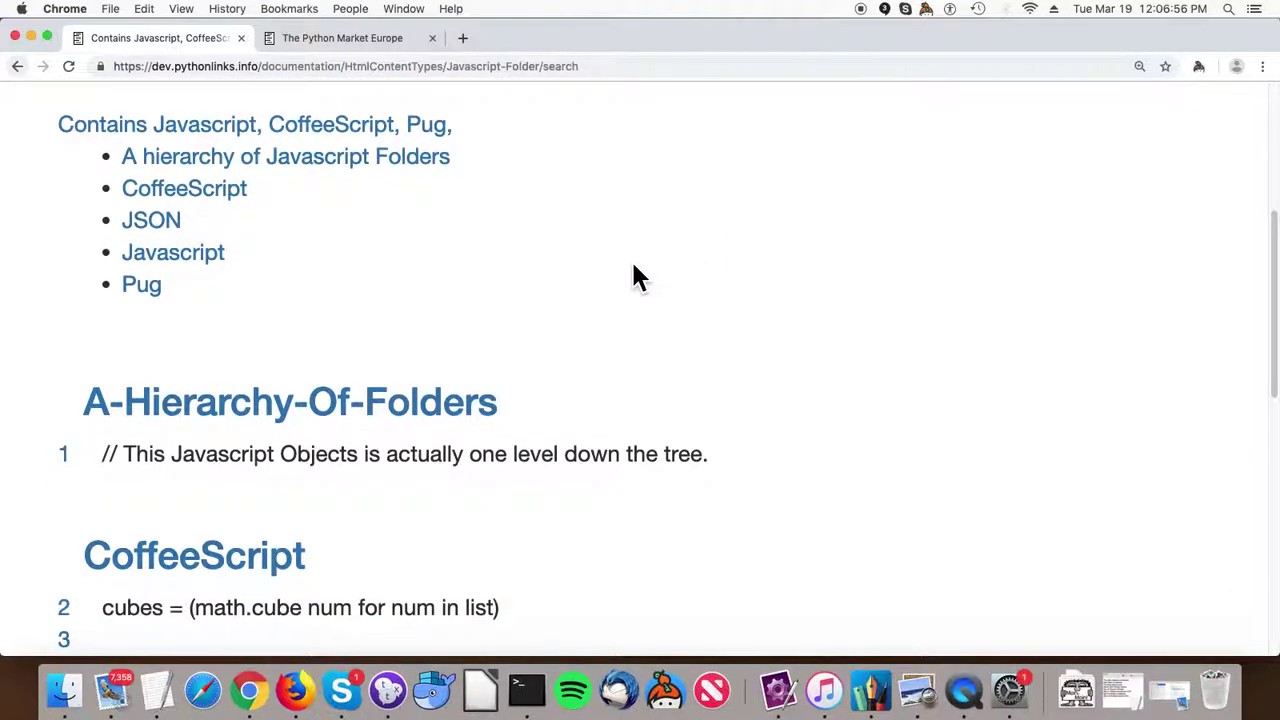
scroll(340, 195, down, 6)
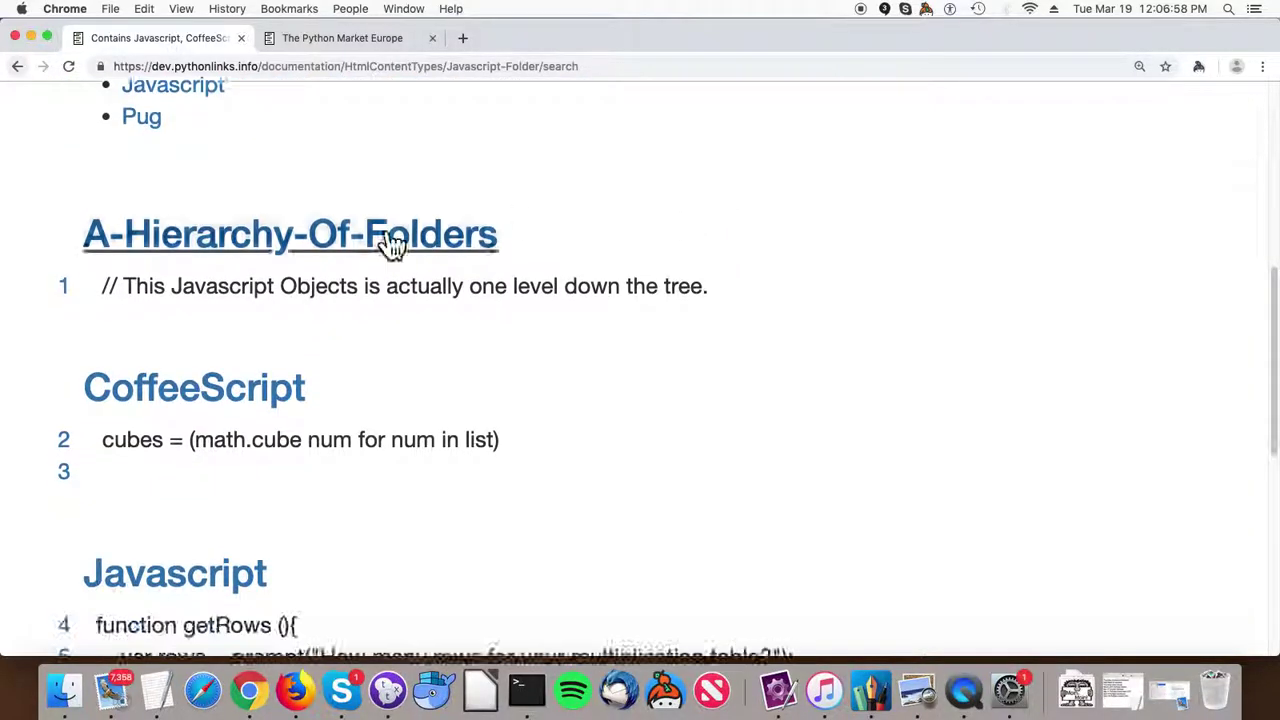
scroll(378, 228, down, 4)
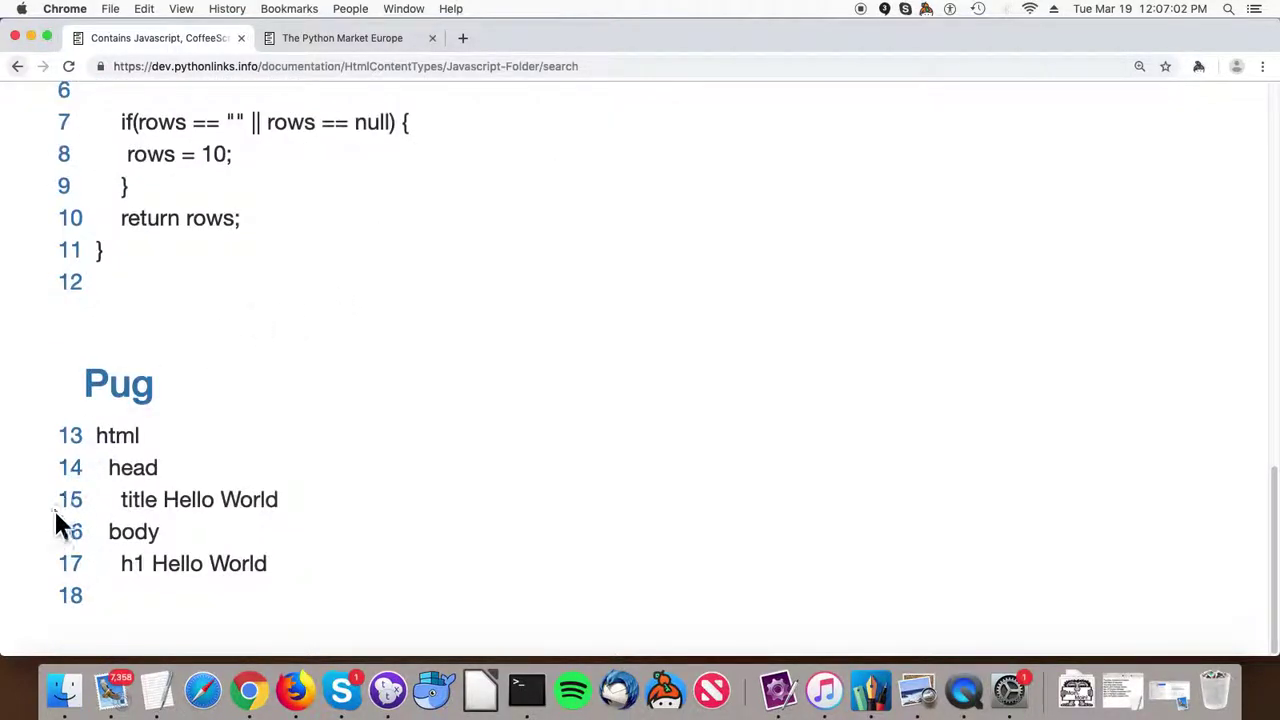
scroll(180, 371, up, 6)
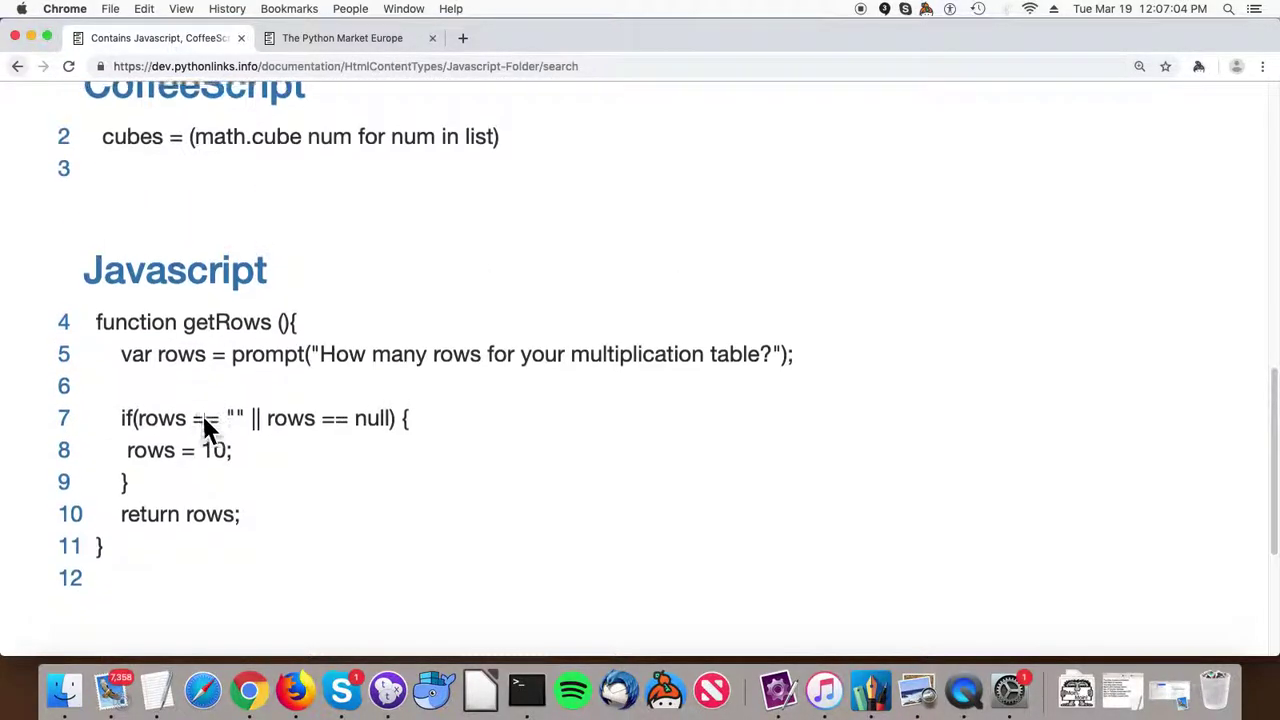
scroll(185, 398, up, 1)
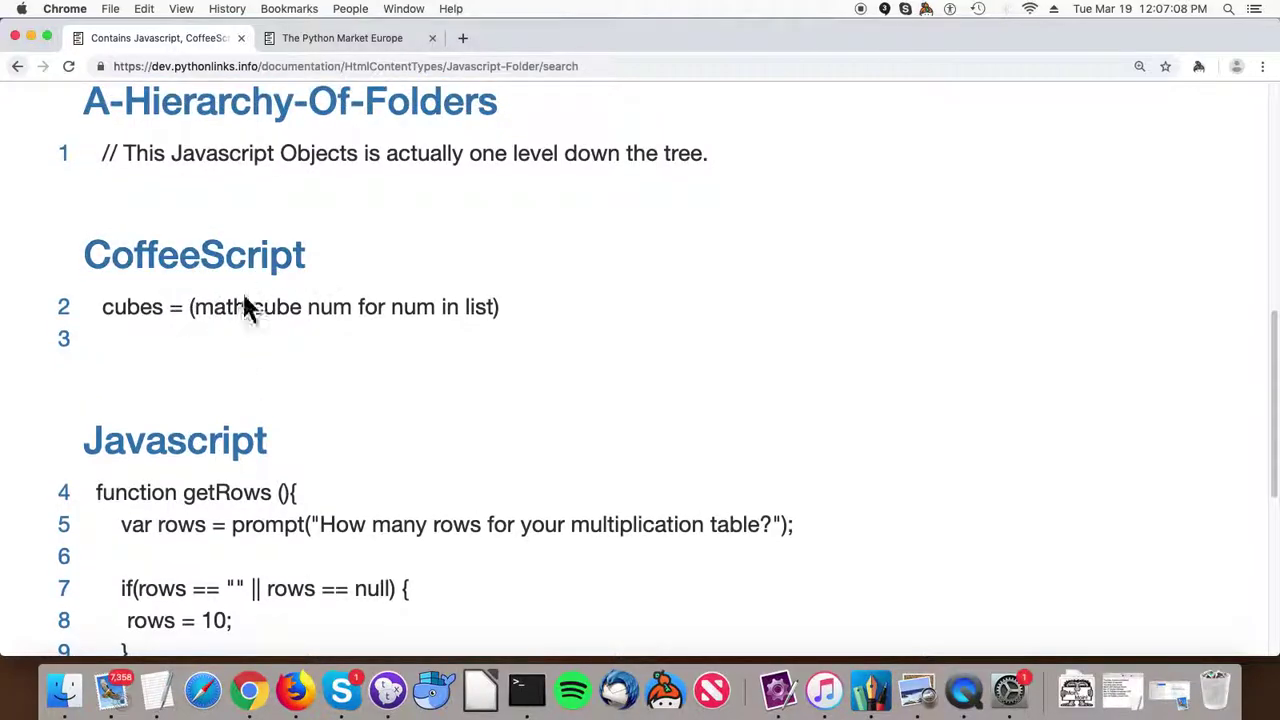
scroll(265, 305, up, 2)
scroll(365, 320, up, 8)
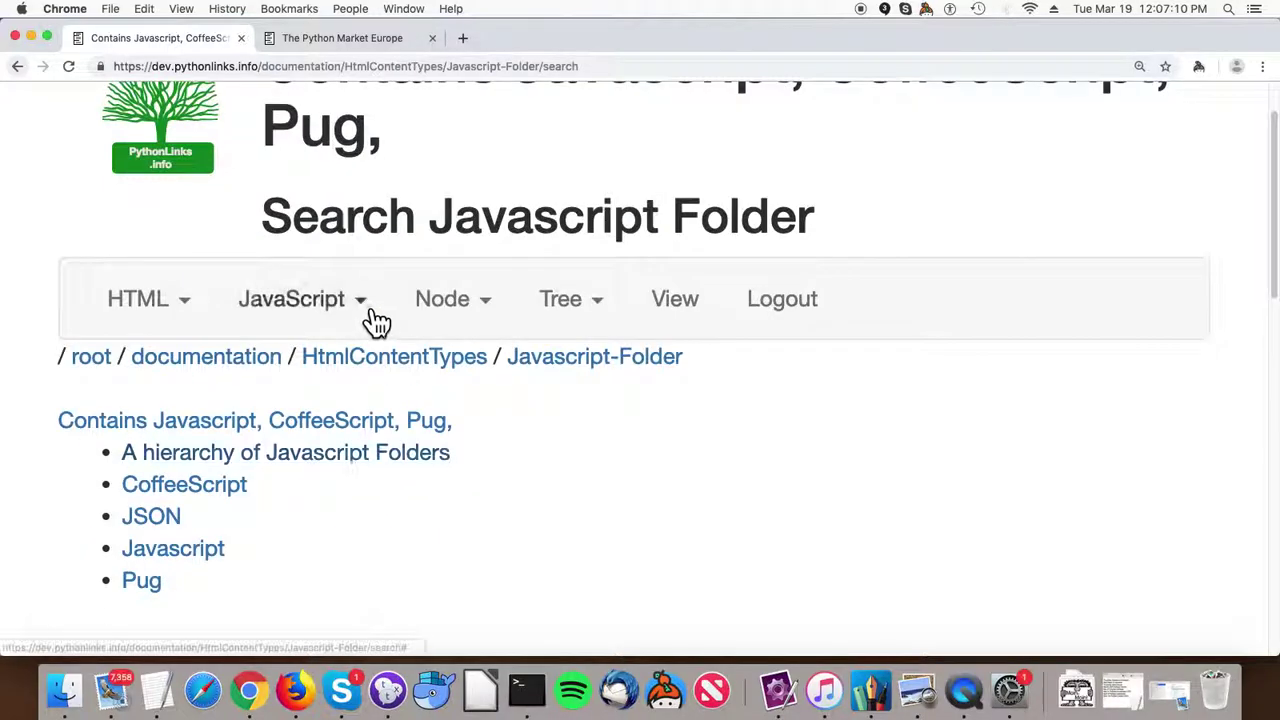
scroll(366, 306, down, 2)
click(684, 276)
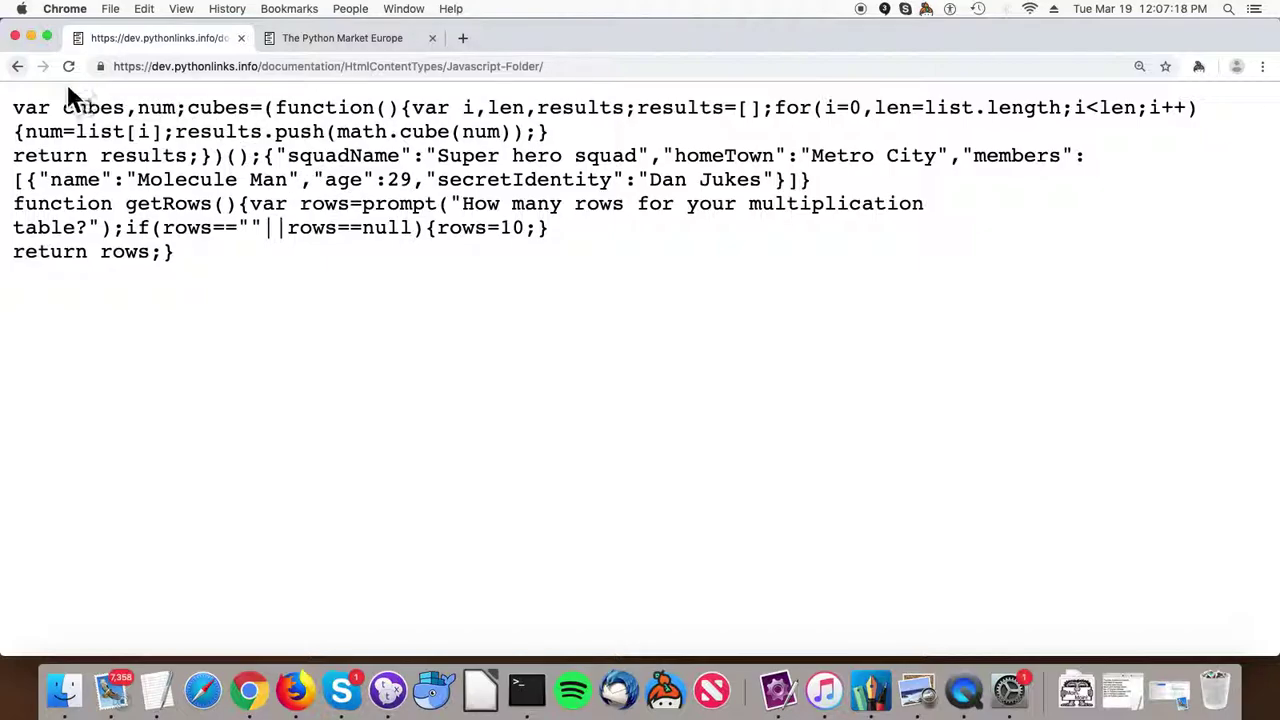
click(18, 67)
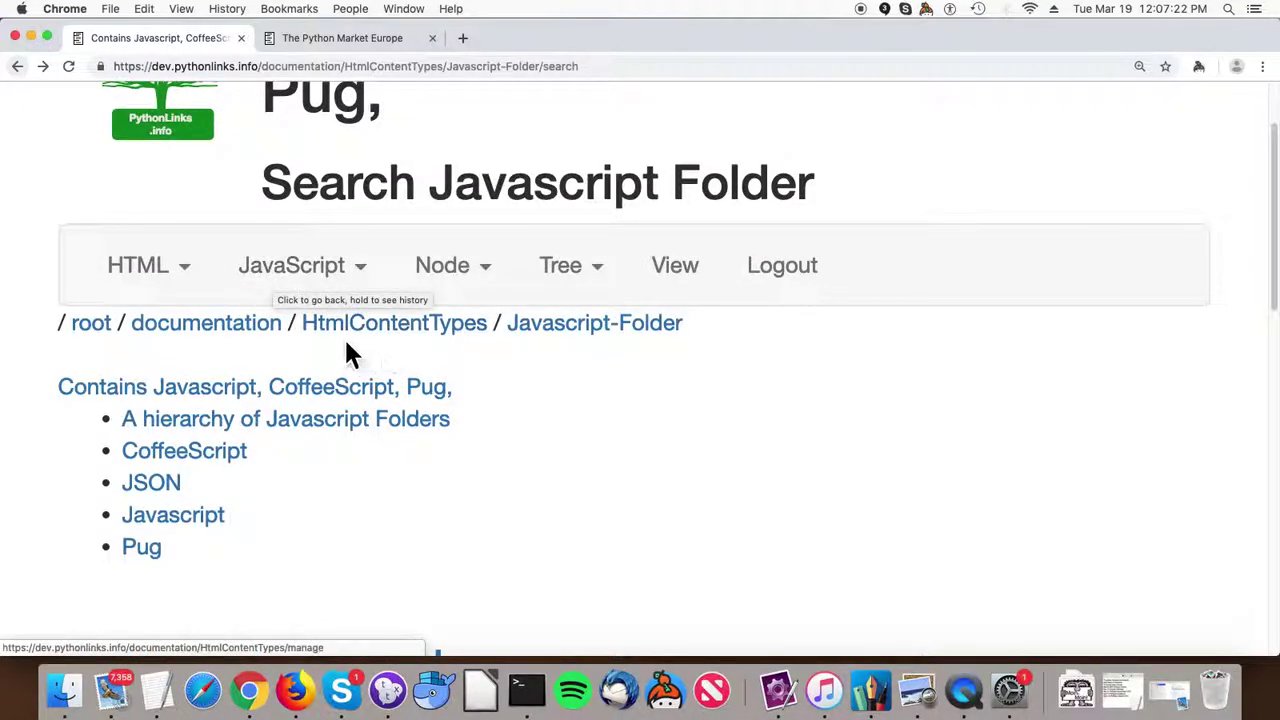
Open the root management listing and the Products folder contents.
click(107, 335)
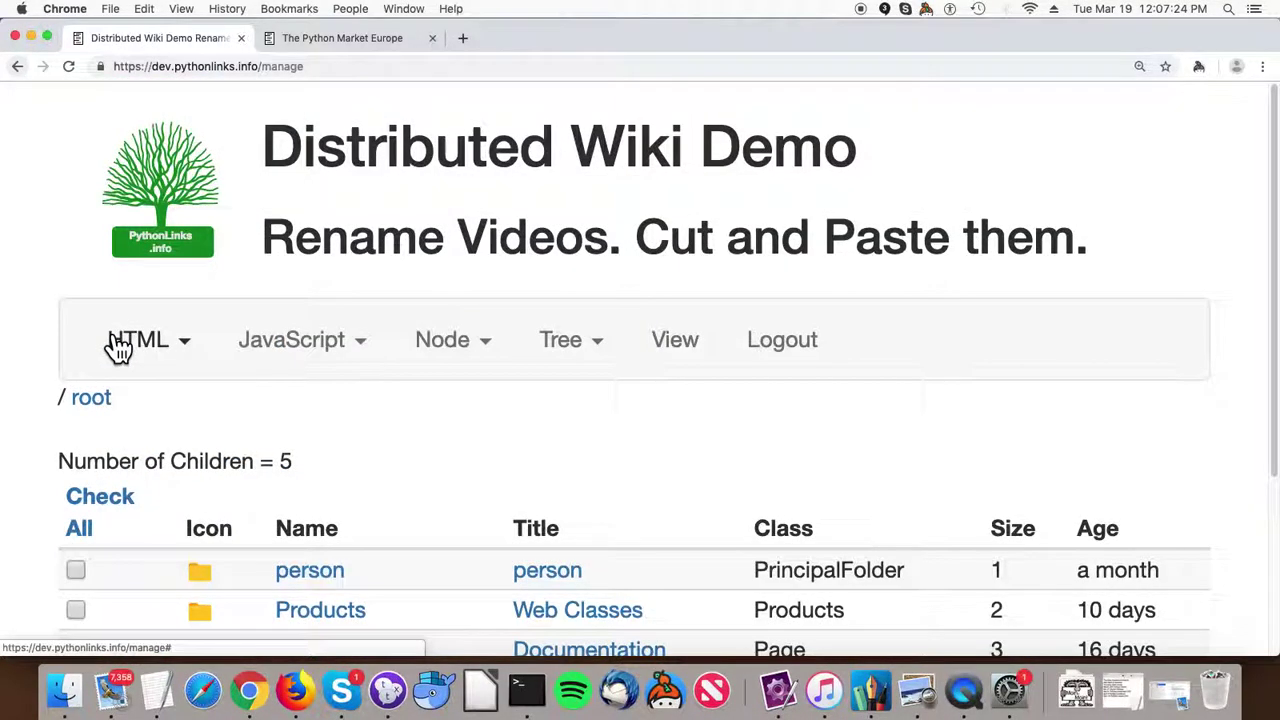
scroll(118, 345, down, 5)
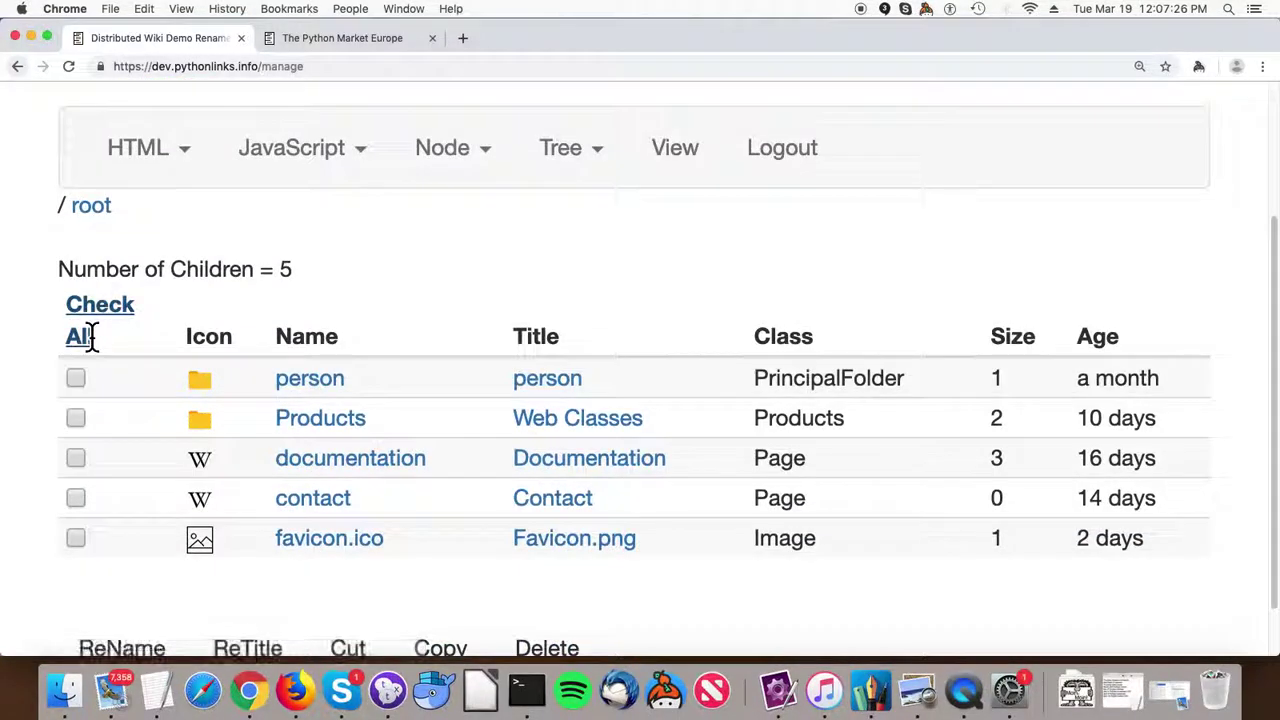
scroll(92, 337, down, 1)
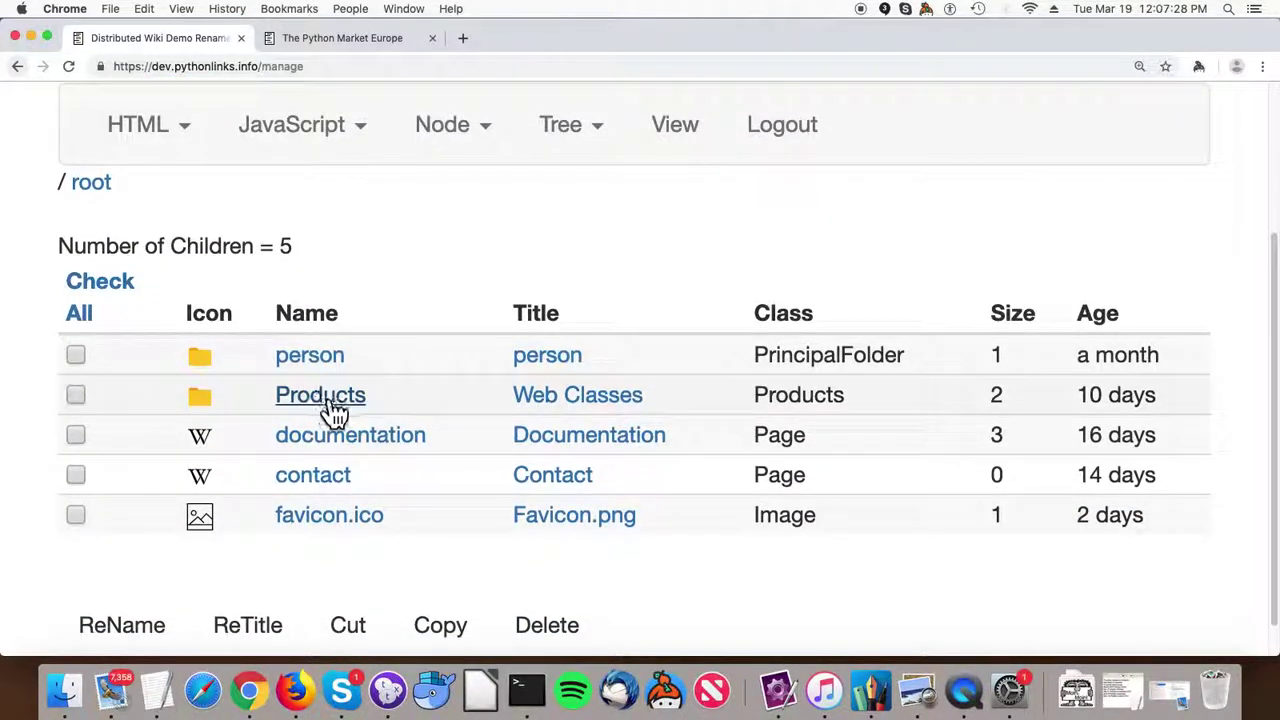
click(333, 405)
scroll(350, 400, down, 4)
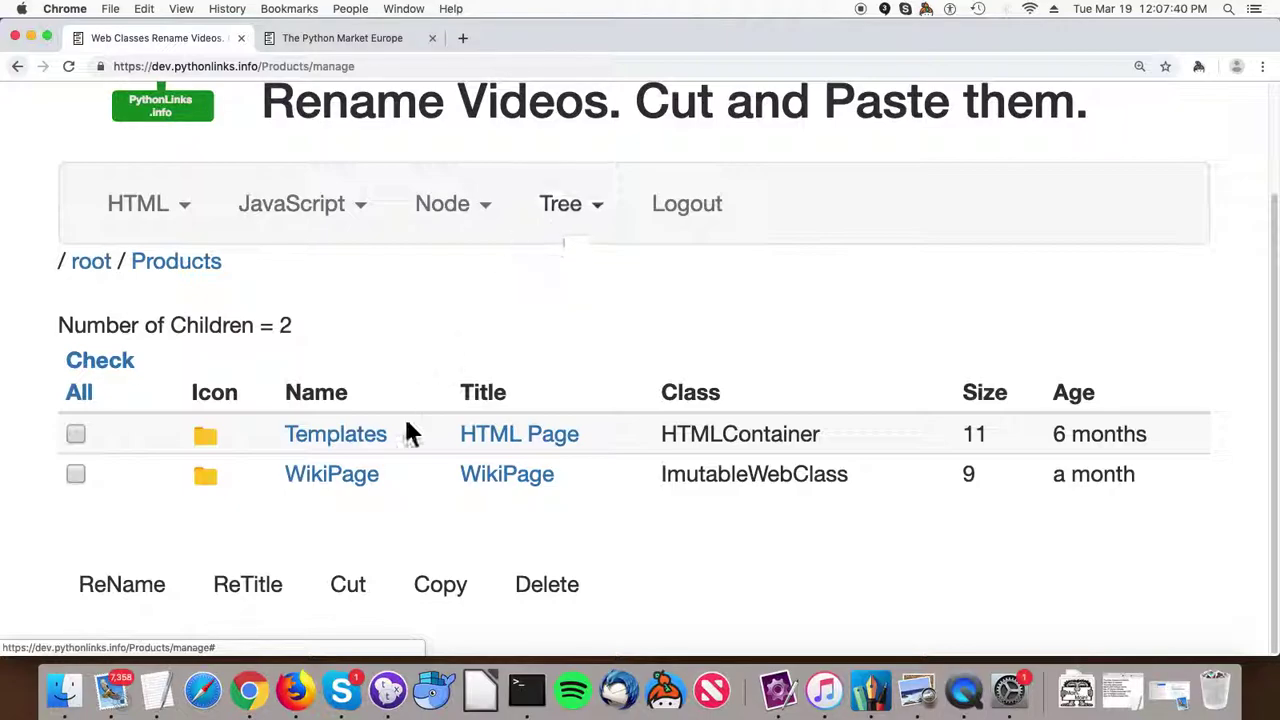
Open WikiPage's children and the index object, The Home Page Layout, in the Ace editor.
click(333, 488)
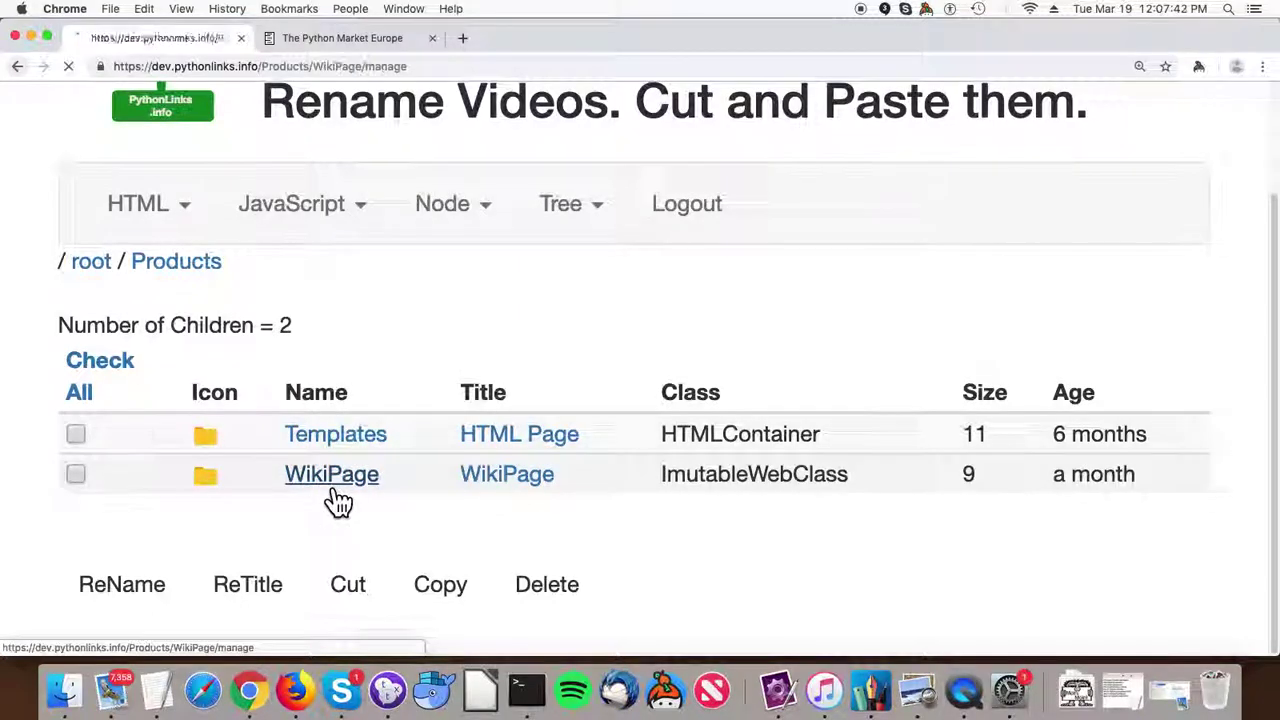
scroll(333, 488, down, 5)
scroll(331, 486, down, 1)
scroll(332, 479, up, 5)
scroll(332, 480, down, 5)
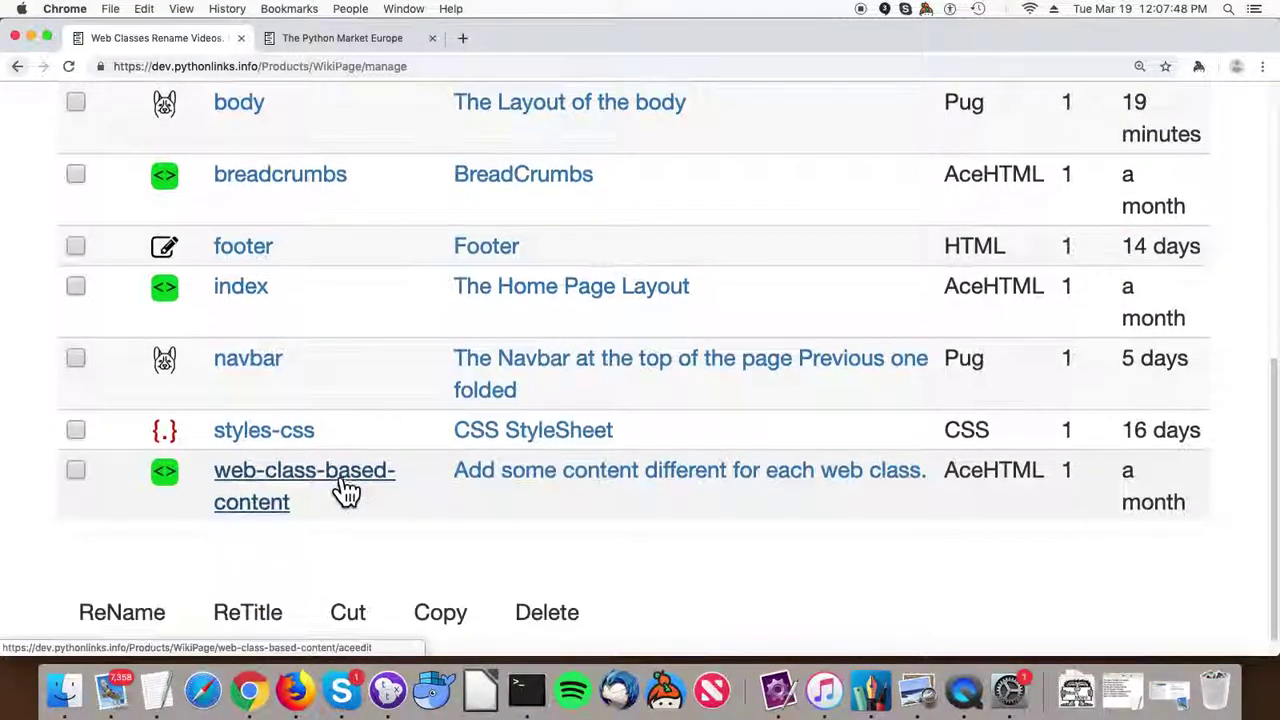
scroll(330, 460, up, 1)
click(257, 338)
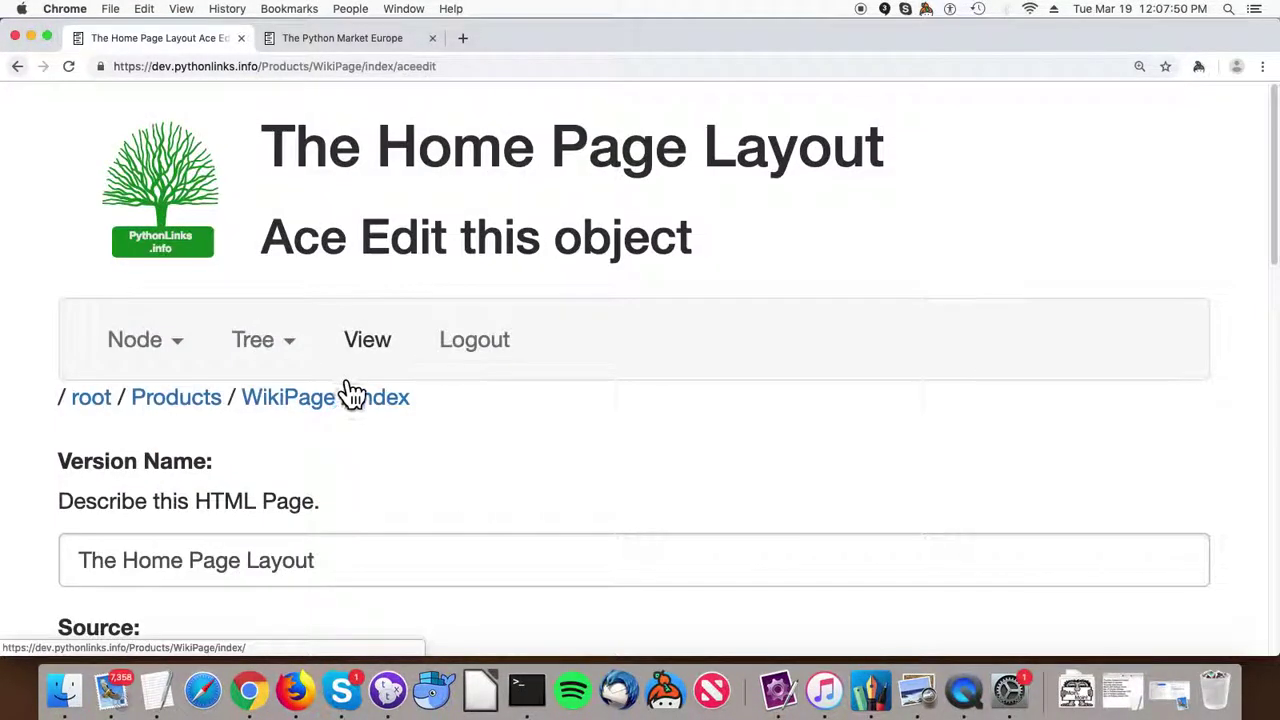
Review the index HTML source, highlighting lines 24 and 35, then return to WikiPage's listing.
scroll(340, 380, down, 5)
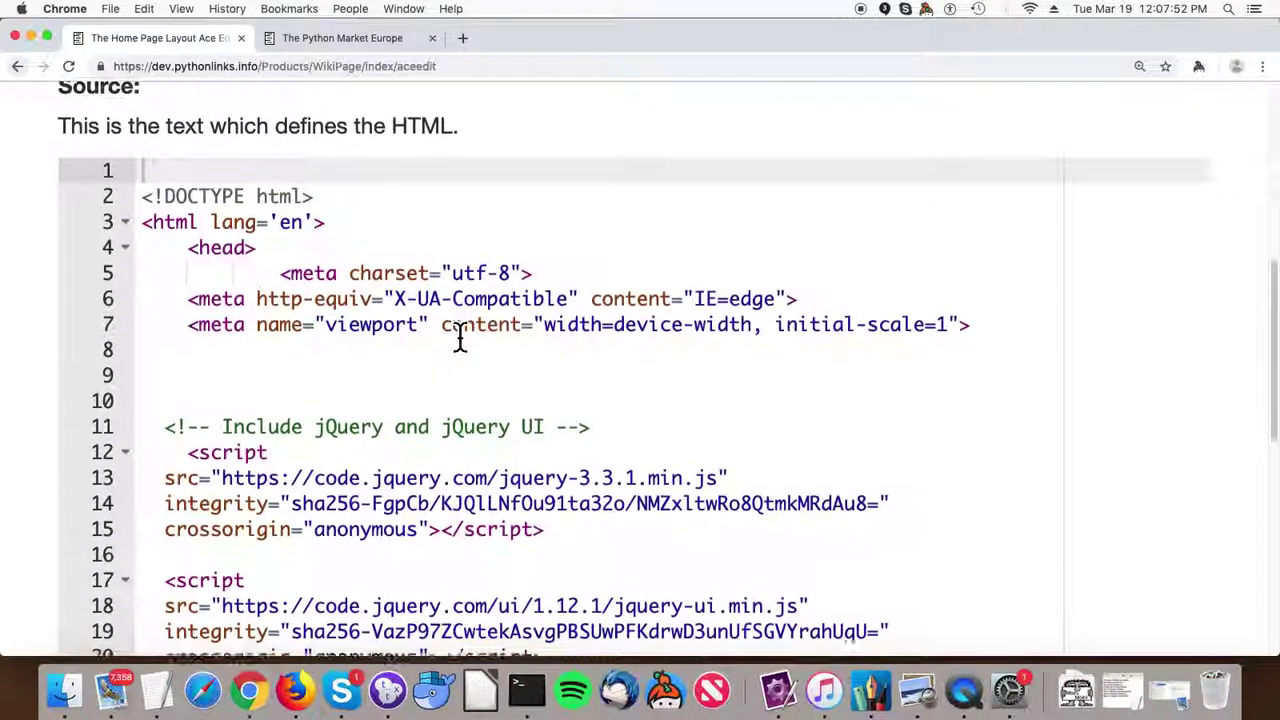
scroll(459, 338, down, 2)
scroll(459, 338, down, 2)
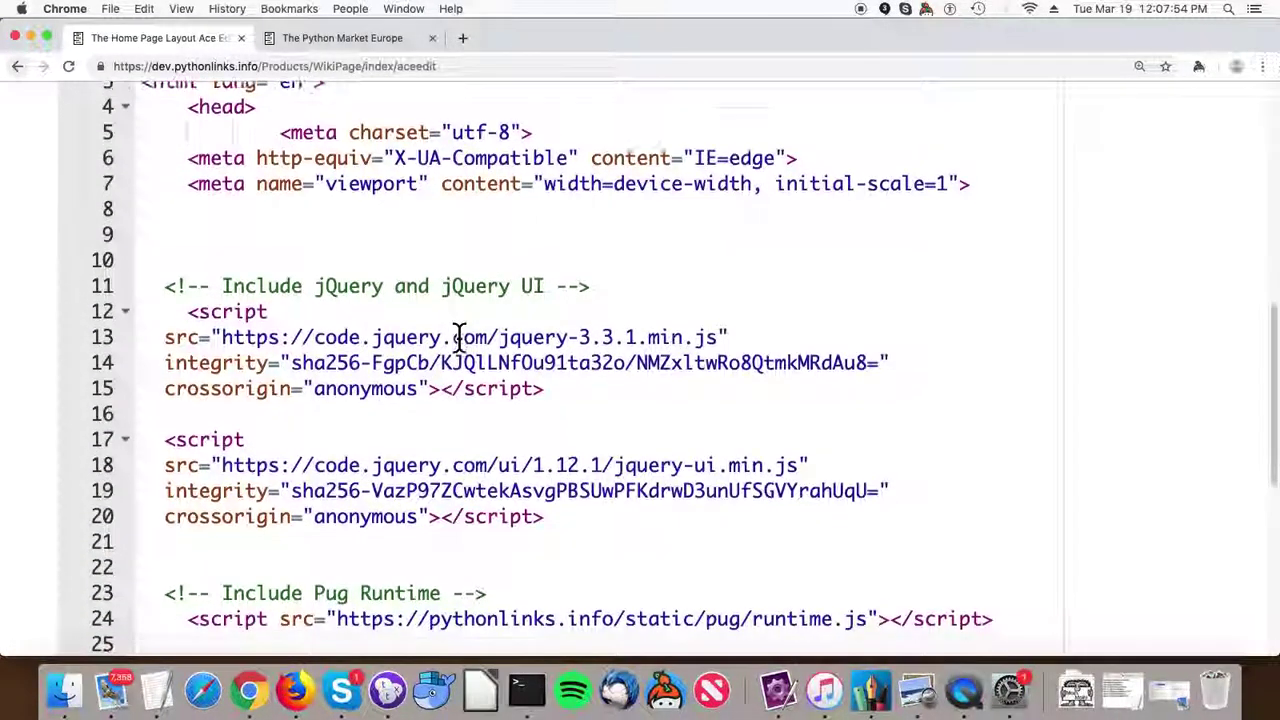
scroll(459, 338, down, 1)
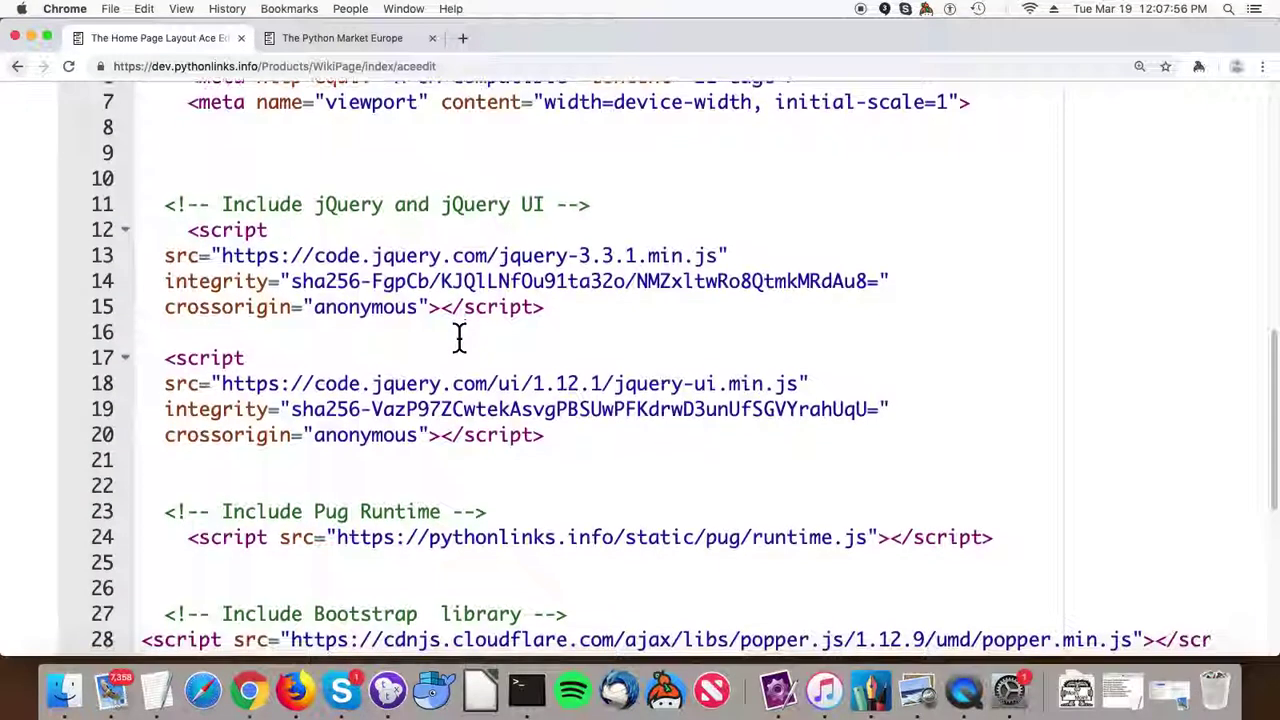
scroll(459, 338, down, 3)
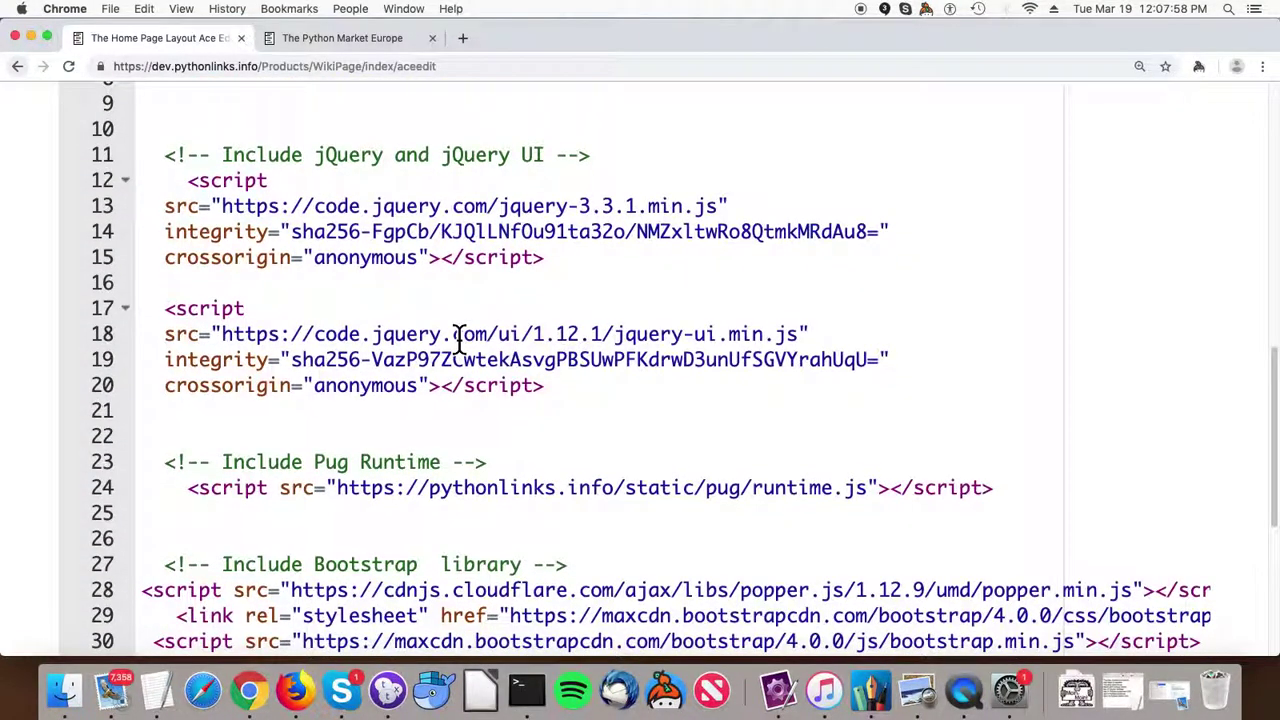
scroll(505, 365, down, 1)
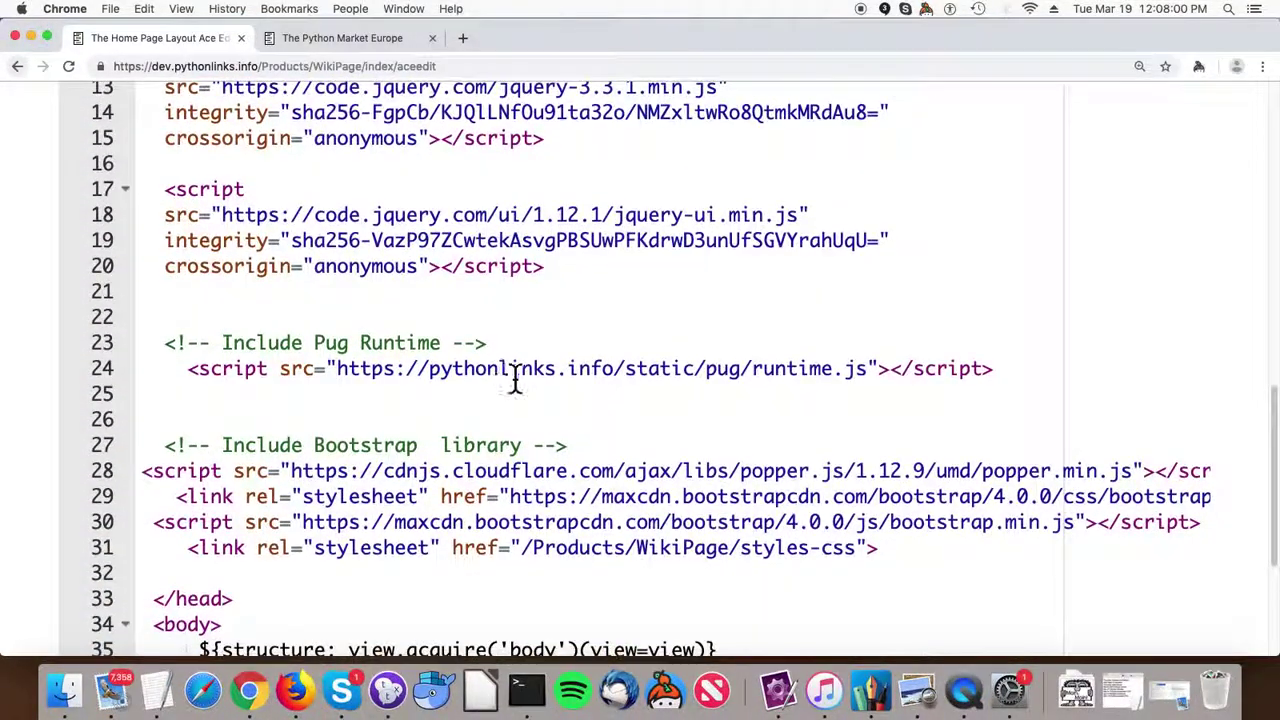
triple_click(530, 380)
scroll(530, 390, down, 5)
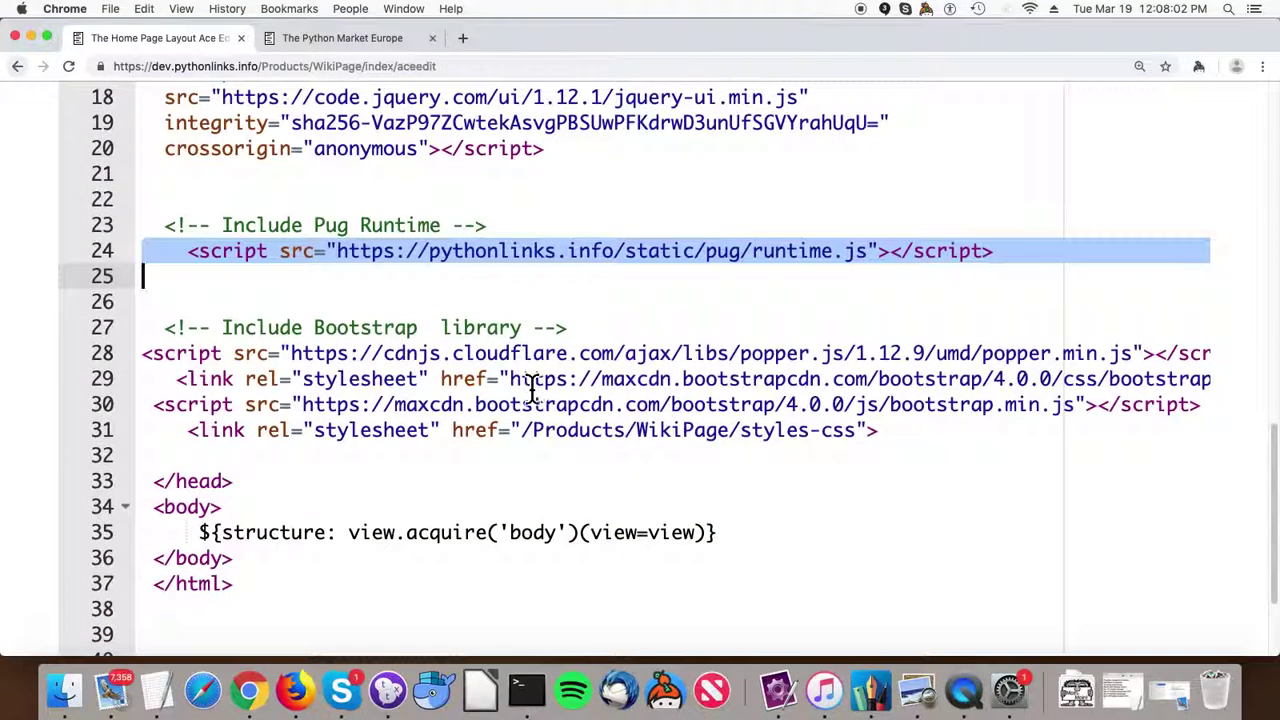
triple_click(397, 383)
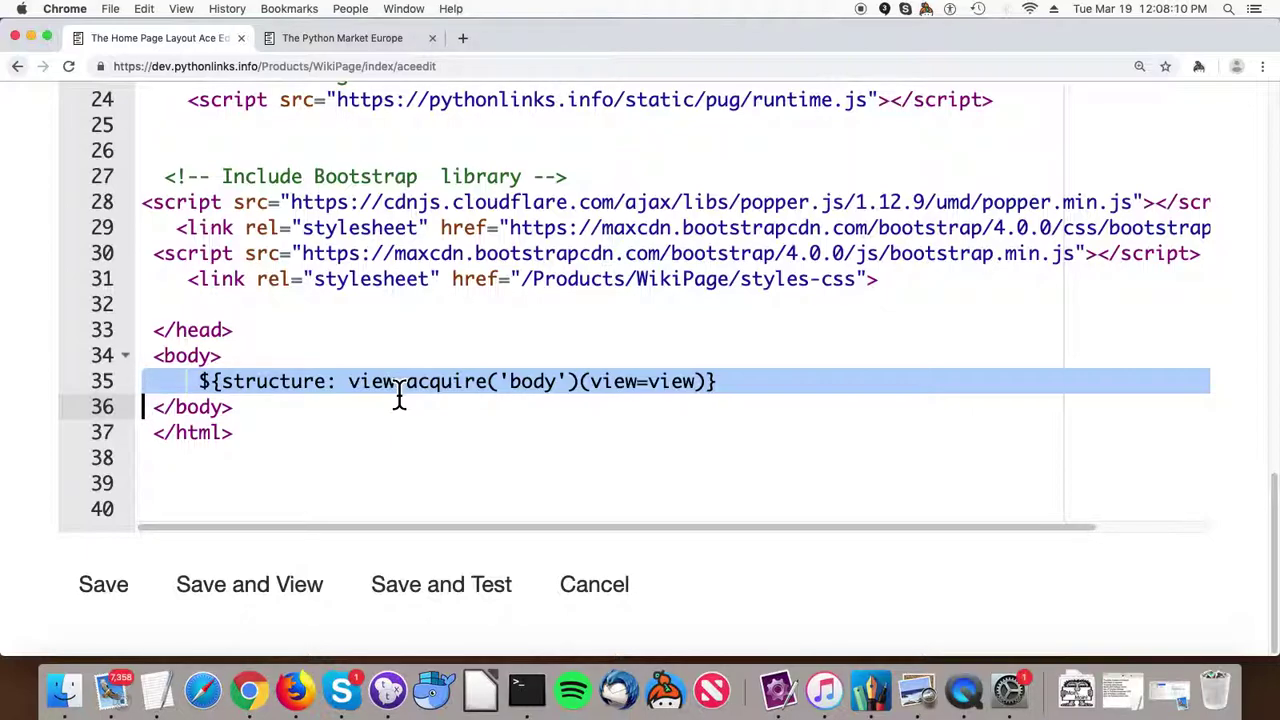
scroll(415, 385, up, 15)
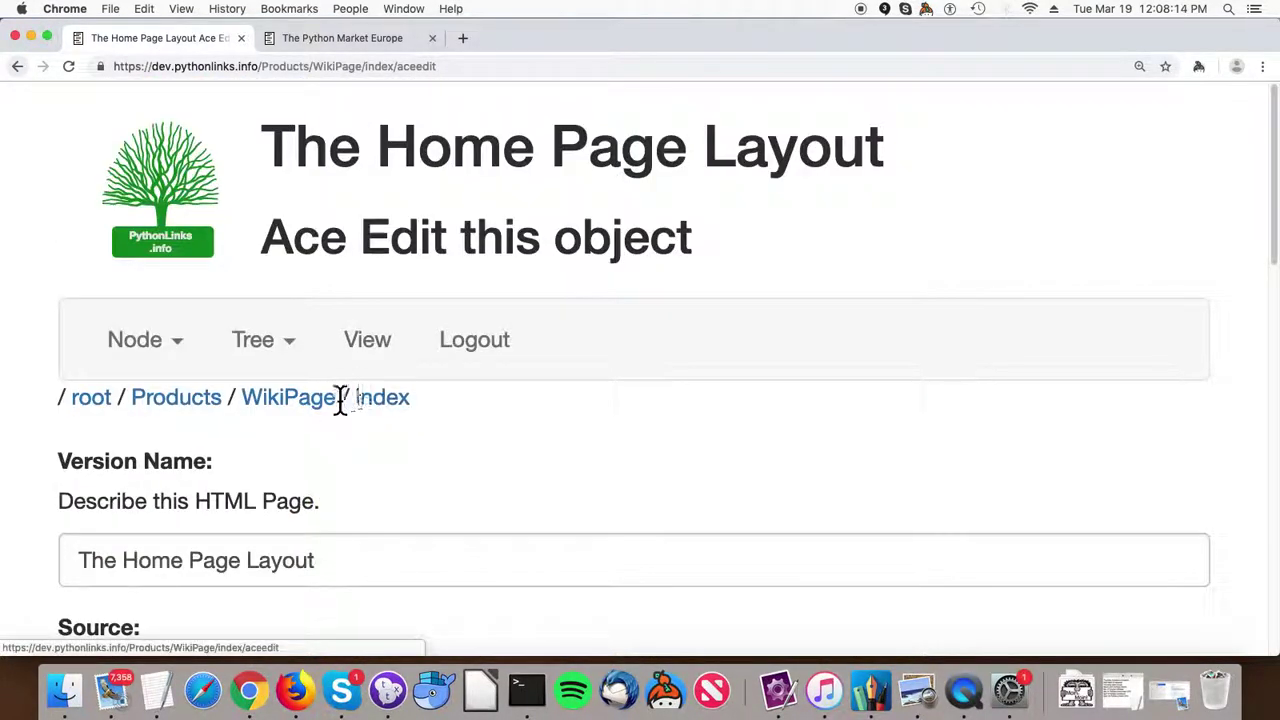
click(312, 405)
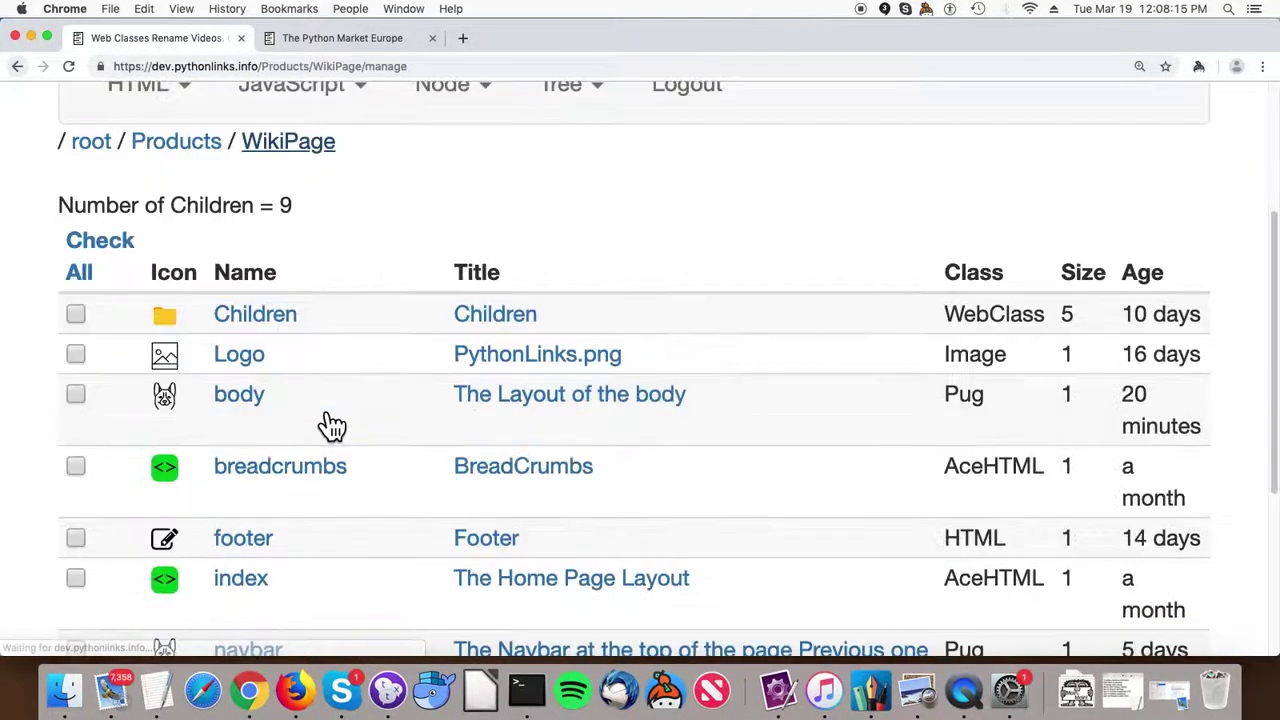
Open the body Pug template, The Layout of the body, and scroll through its source.
click(240, 396)
scroll(260, 420, down, 10)
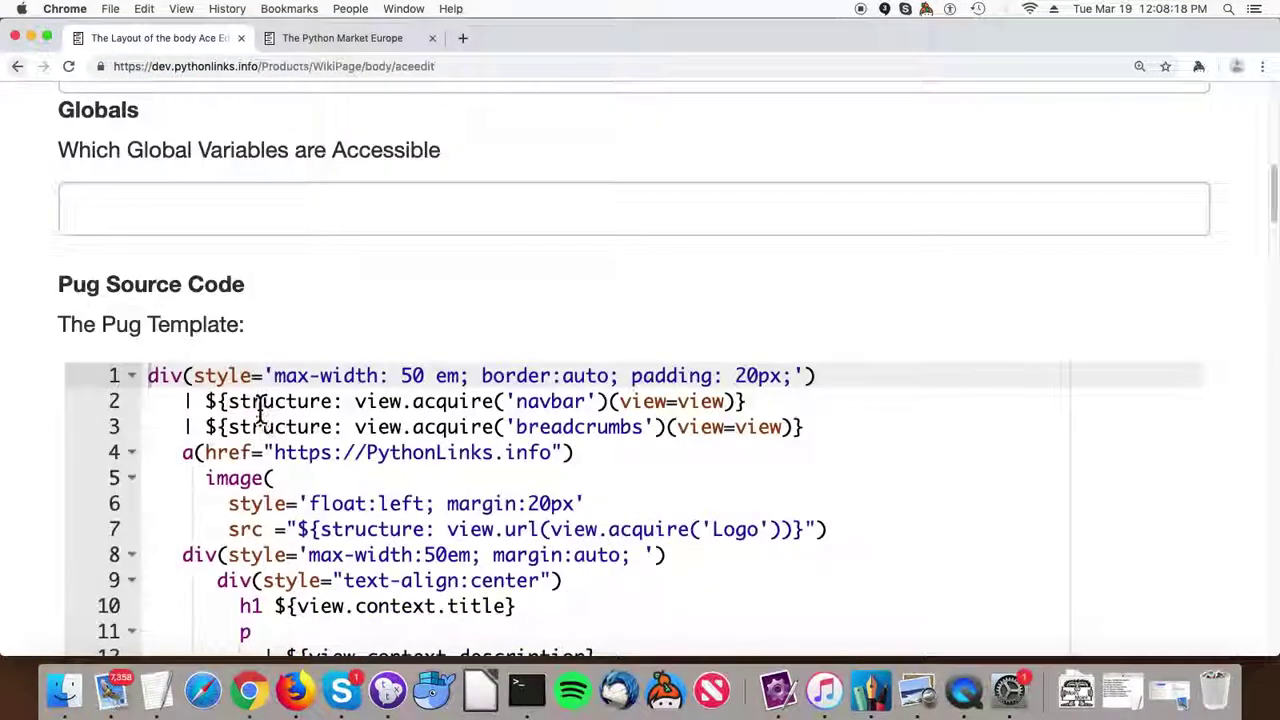
scroll(262, 412, down, 10)
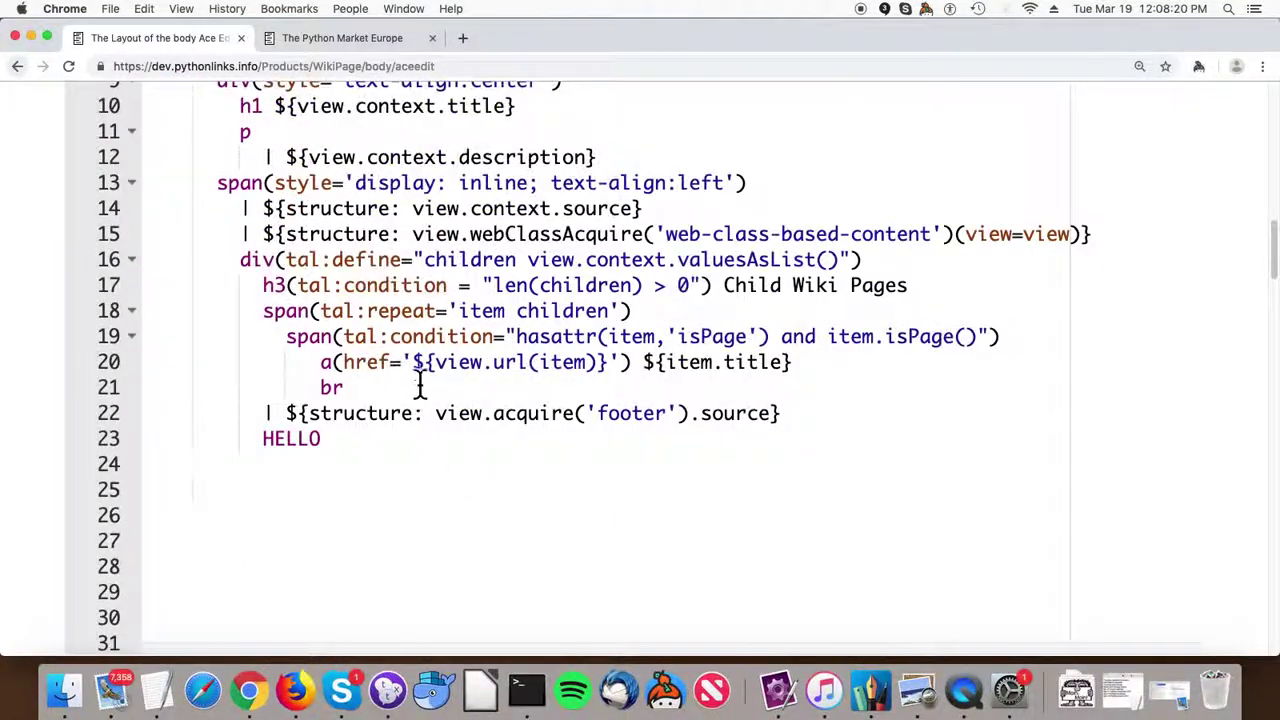
scroll(418, 368, up, 4)
scroll(420, 370, down, 3)
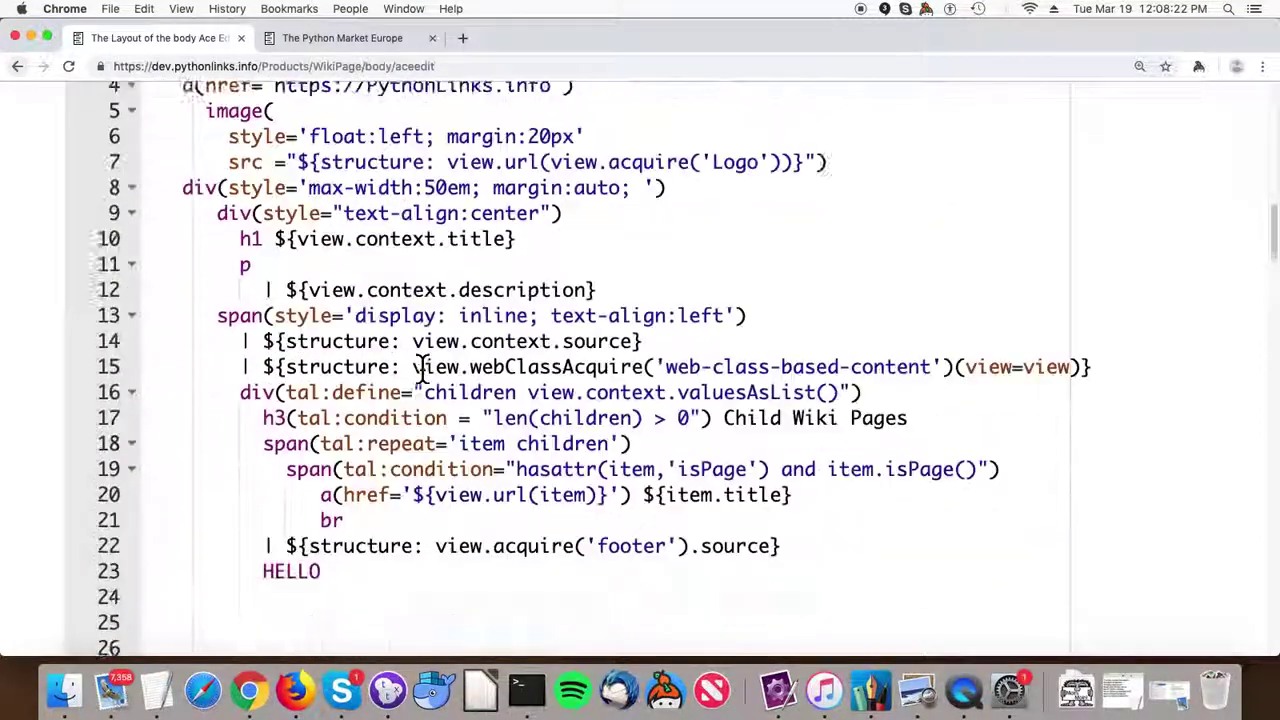
scroll(420, 370, down, 3)
scroll(420, 370, up, 5)
scroll(420, 370, down, 3)
scroll(420, 370, up, 3)
scroll(420, 372, up, 6)
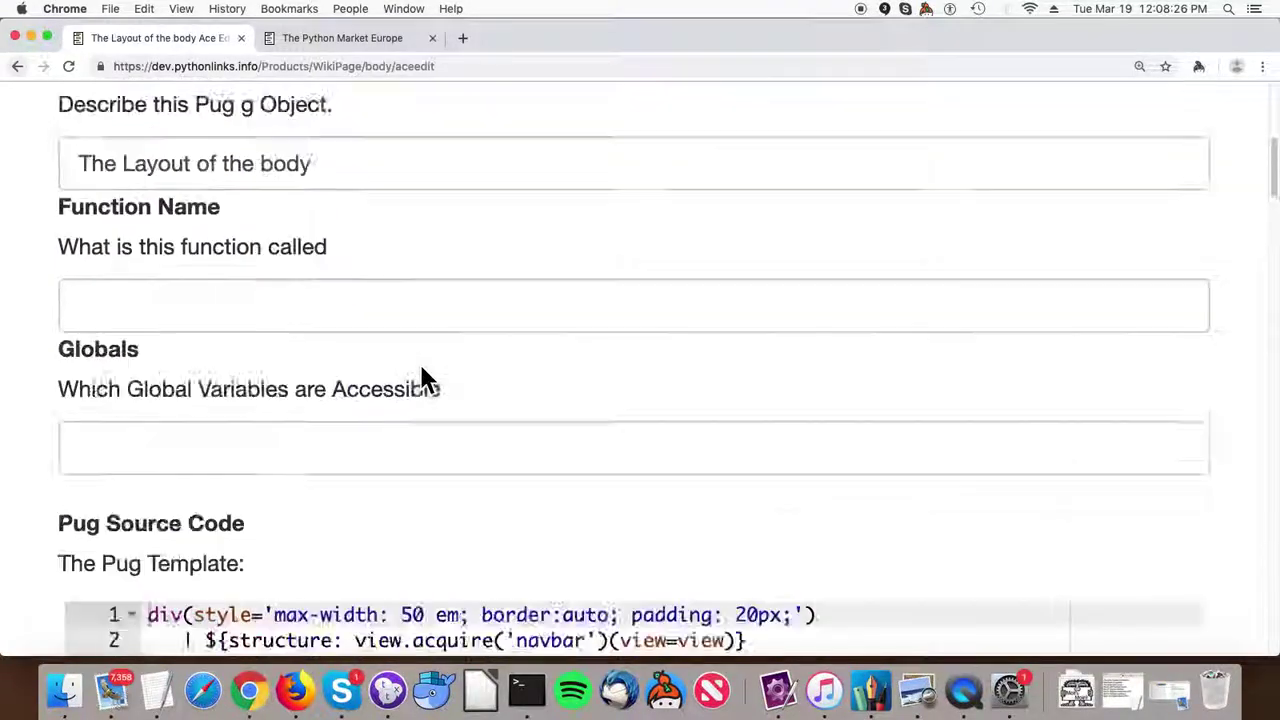
scroll(420, 370, up, 4)
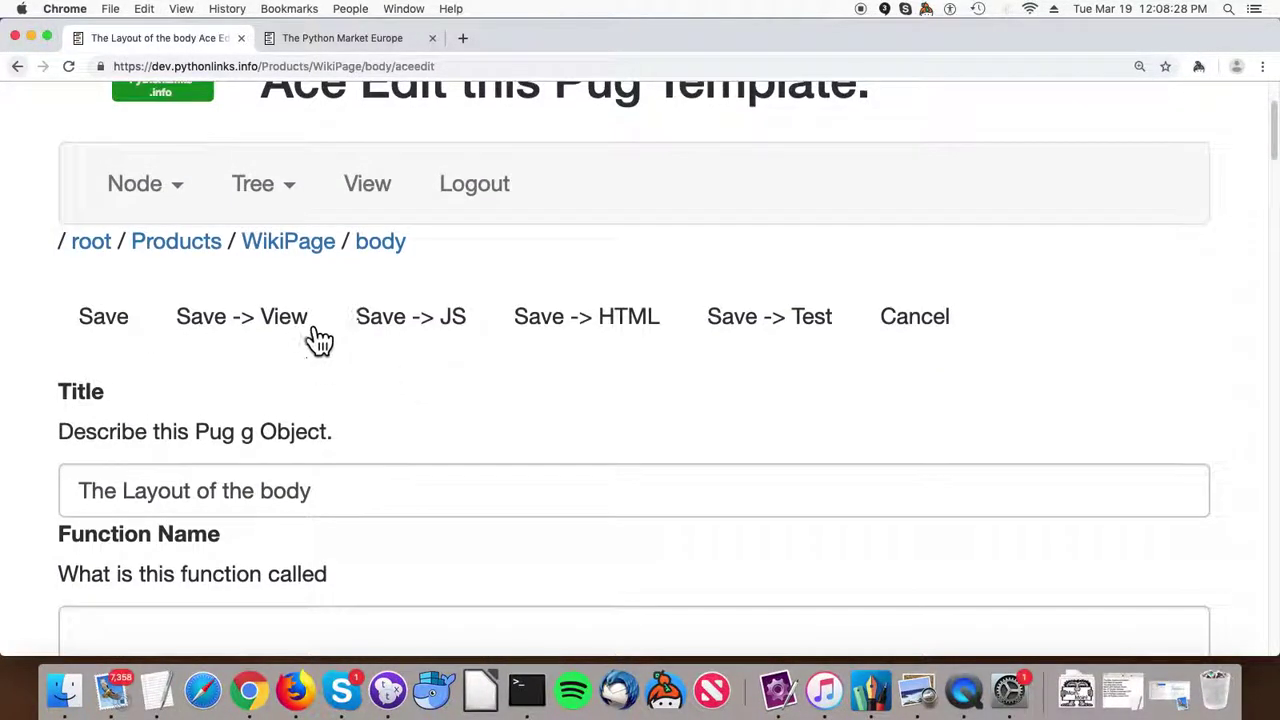
click(188, 198)
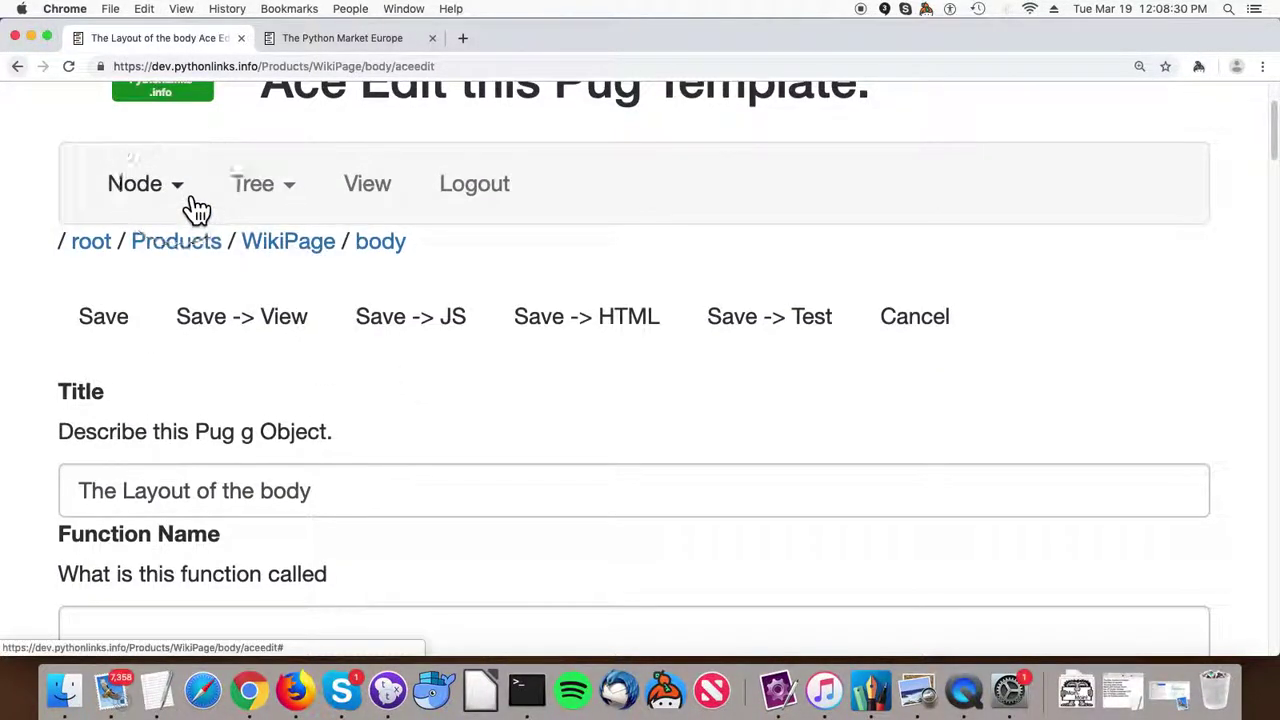
click(178, 266)
scroll(182, 280, down, 3)
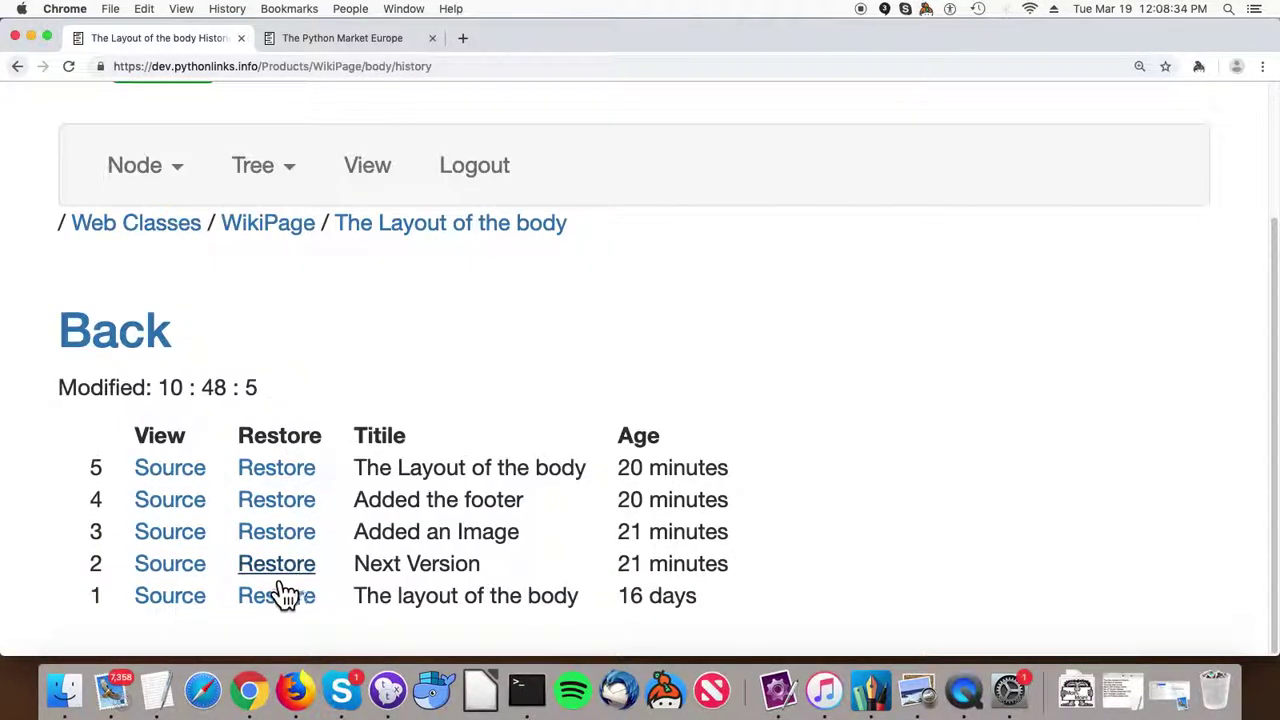
scroll(334, 515, up, 3)
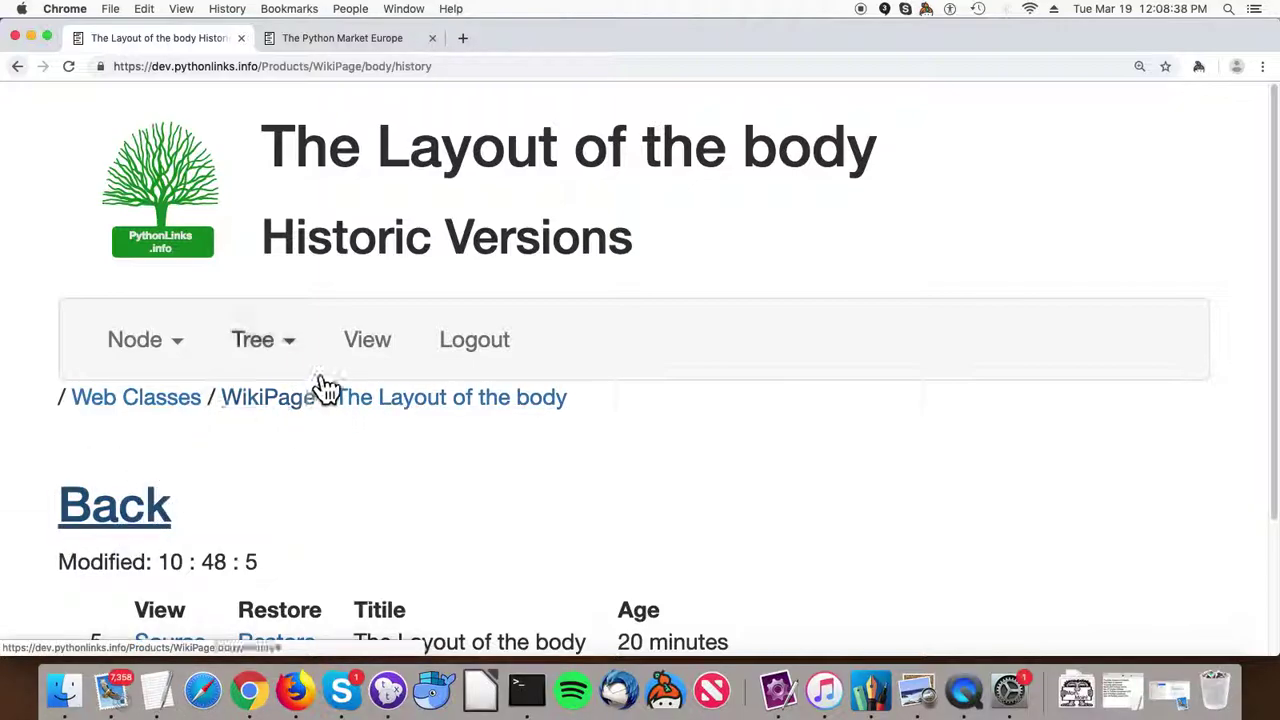
click(142, 518)
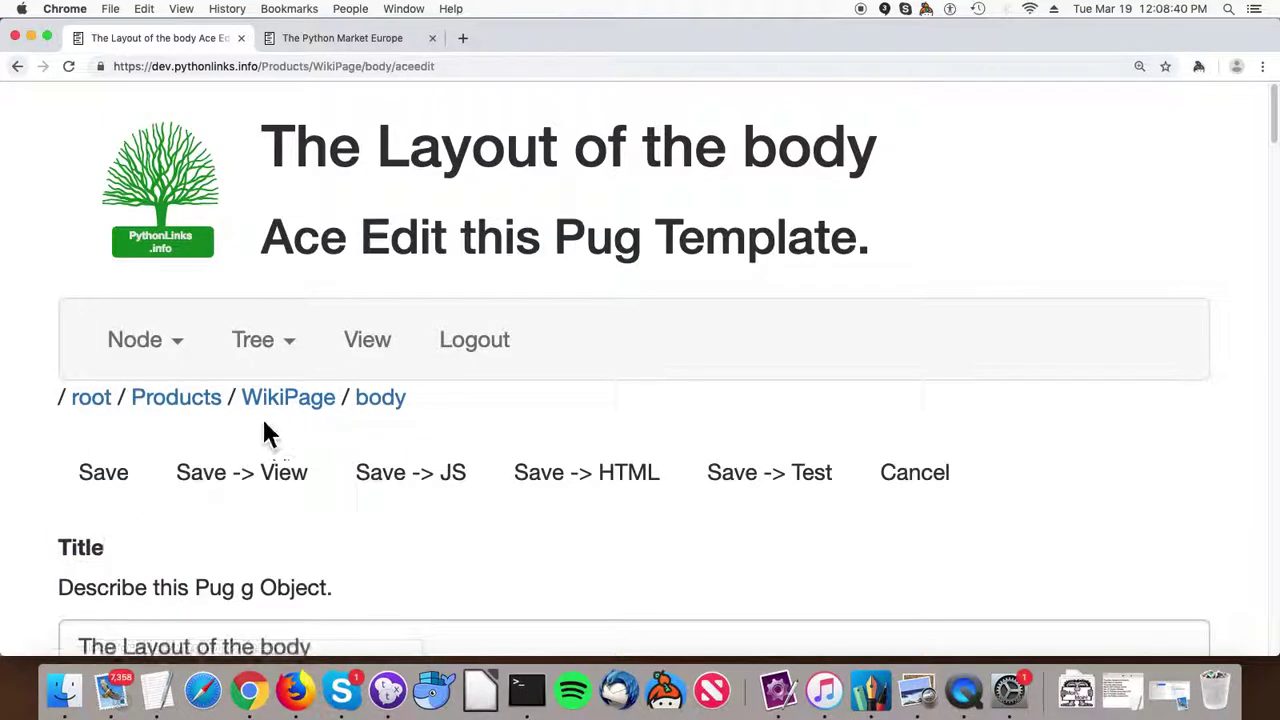
Return to the WikiPage listing and view the footer in its CkEditor.
click(300, 402)
scroll(300, 415, down, 5)
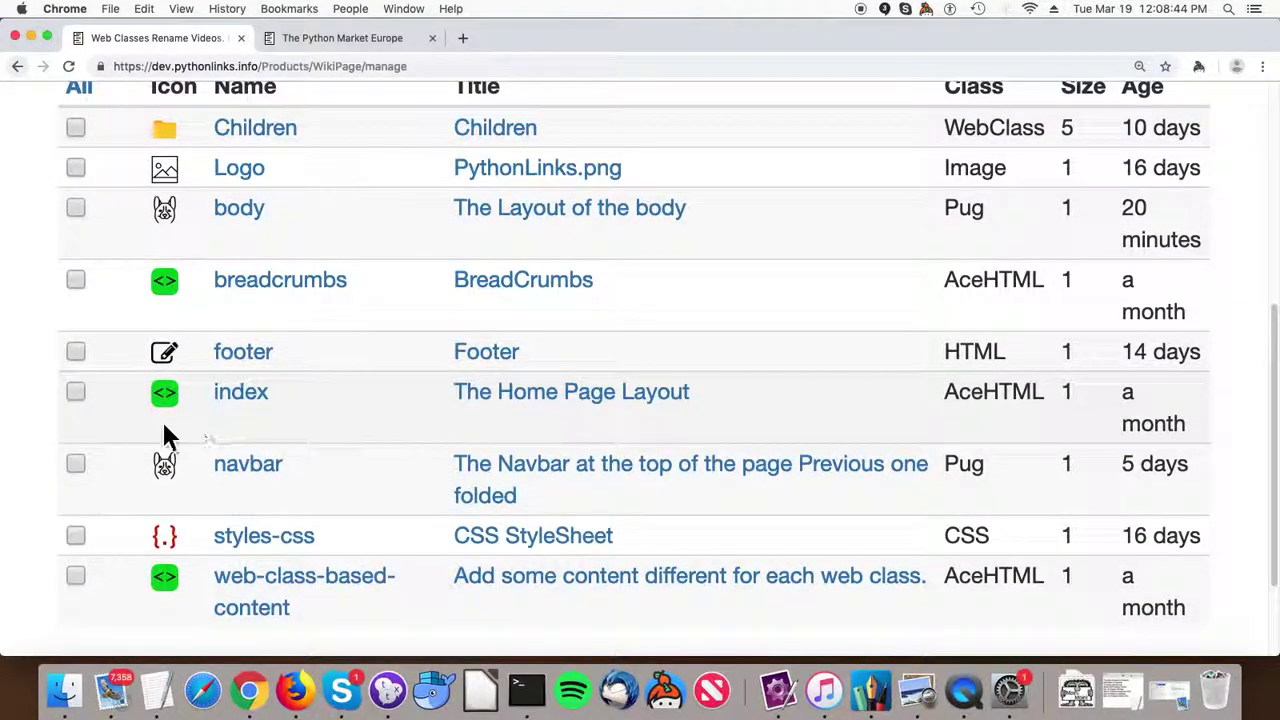
click(270, 368)
scroll(278, 378, down, 5)
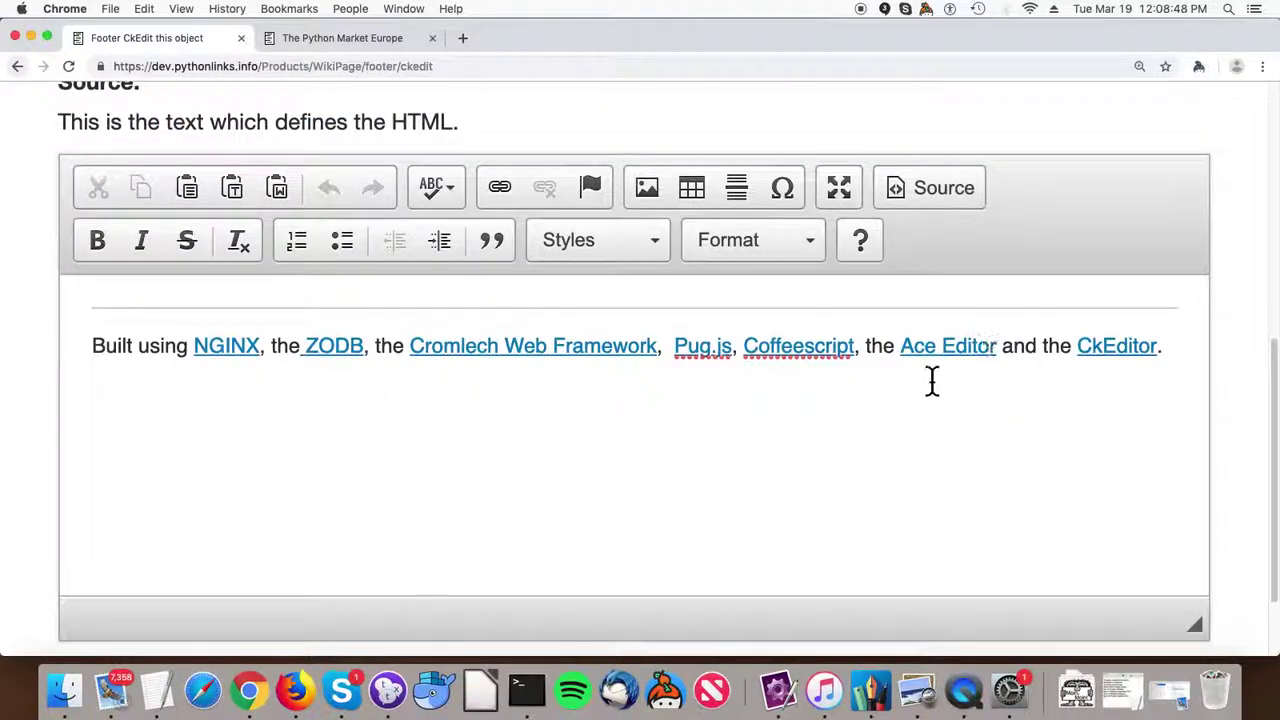
View the navbar Pug source, then return to WikiPage's nine-child listing.
click(17, 66)
scroll(126, 448, down, 2)
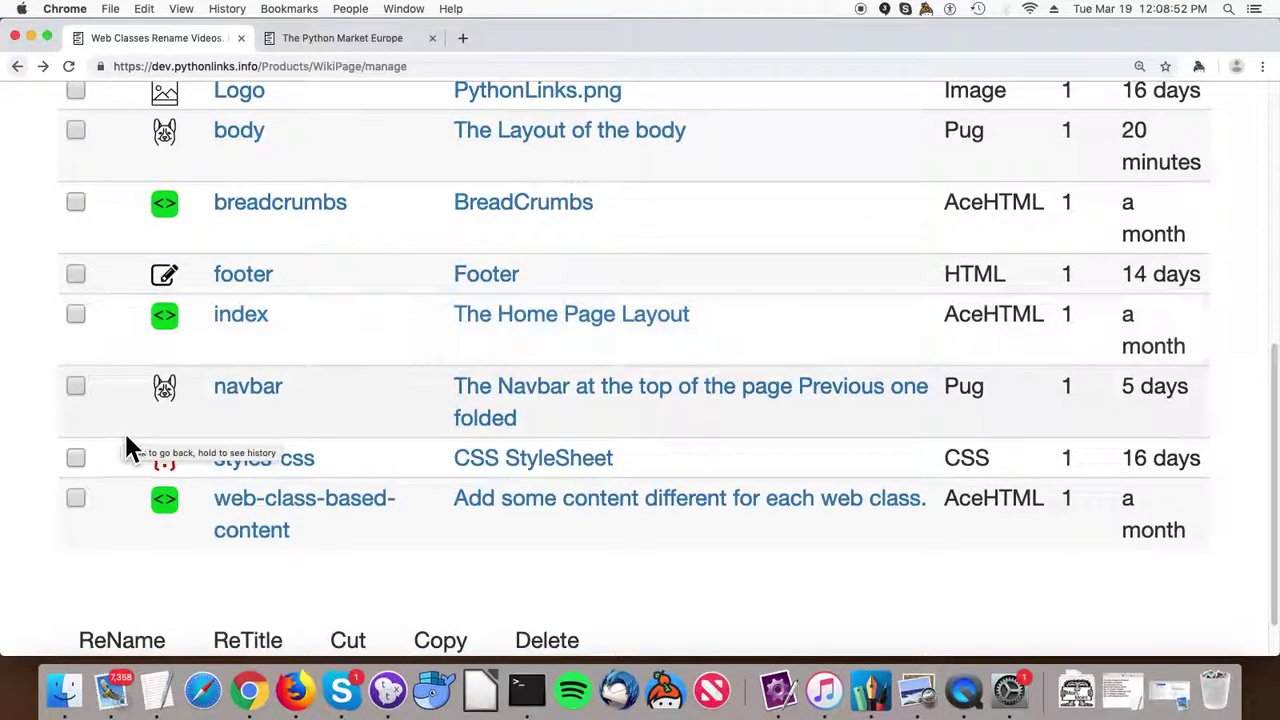
click(271, 403)
scroll(260, 400, down, 20)
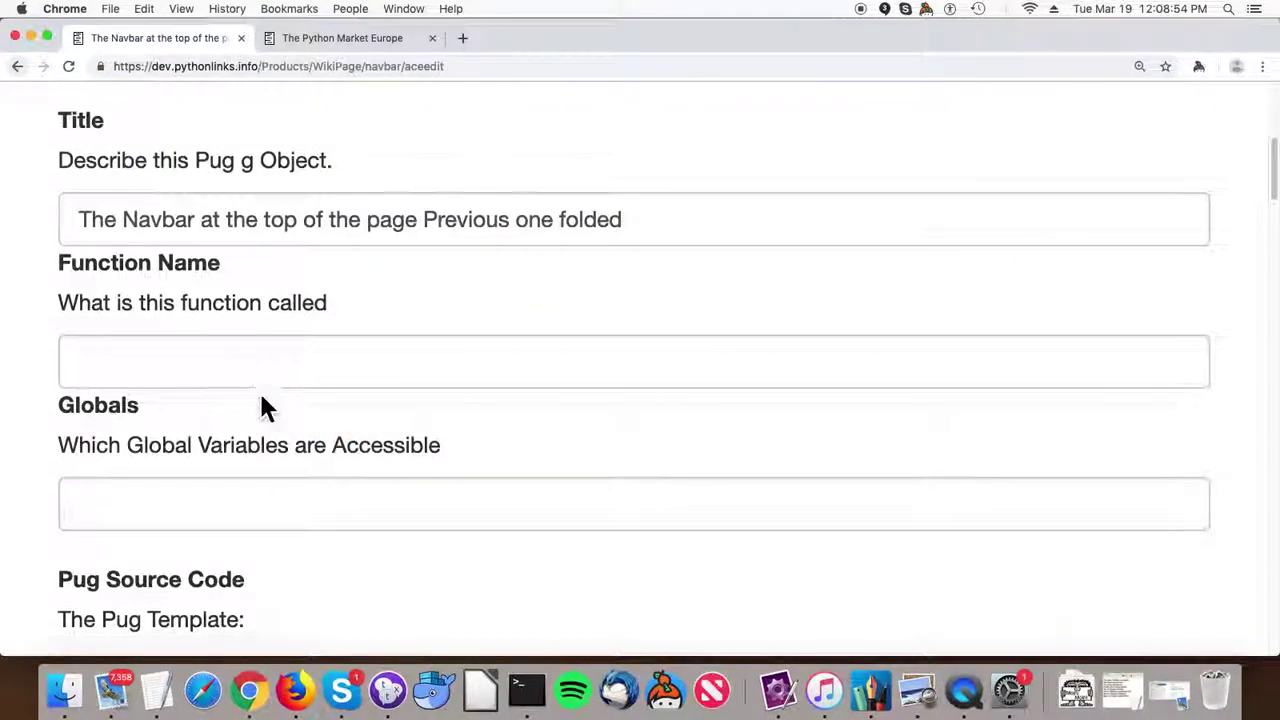
scroll(260, 400, down, 20)
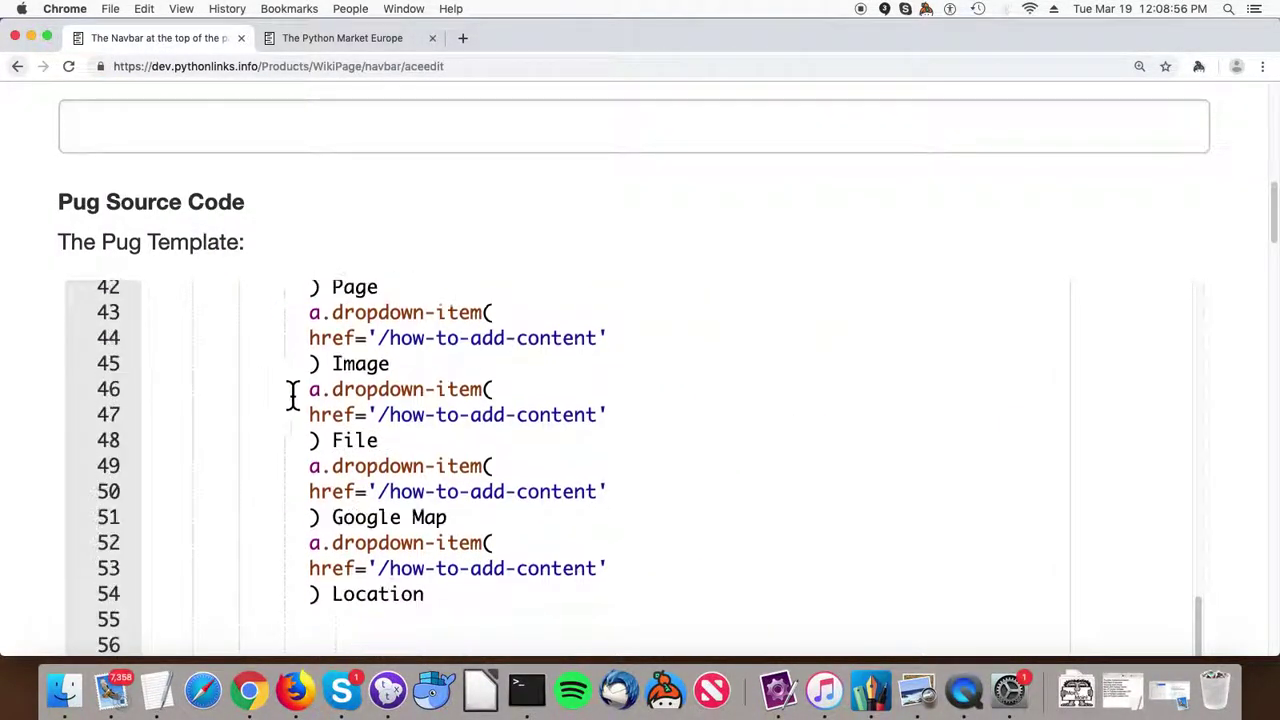
scroll(345, 430, up, 20)
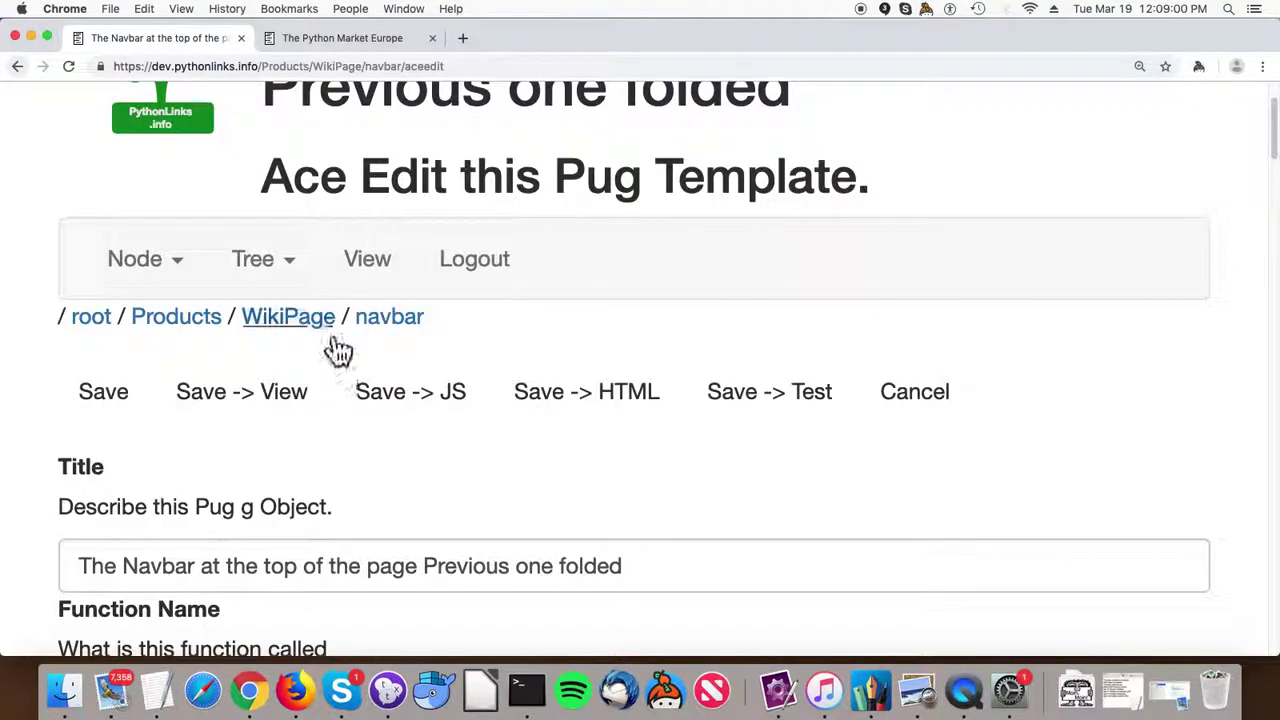
click(322, 320)
scroll(417, 371, down, 5)
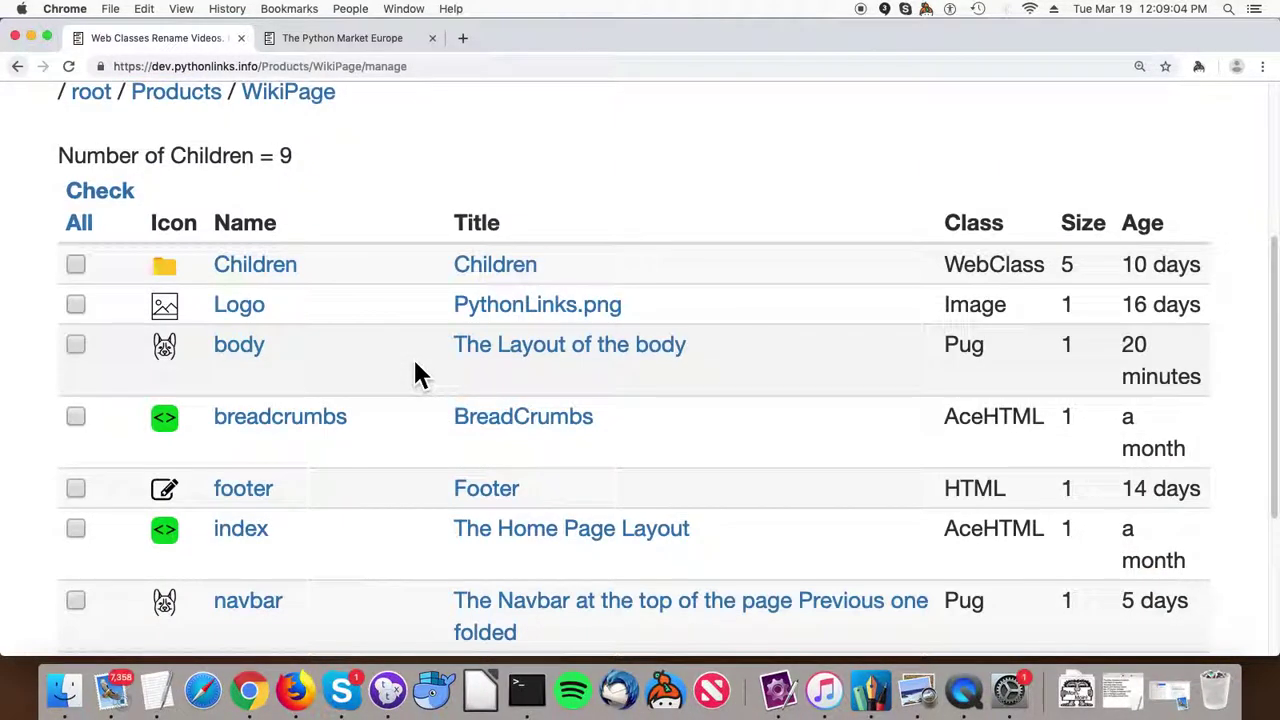
View the styles-css stylesheet, then return to and scroll the WikiPage children table.
scroll(327, 380, down, 3)
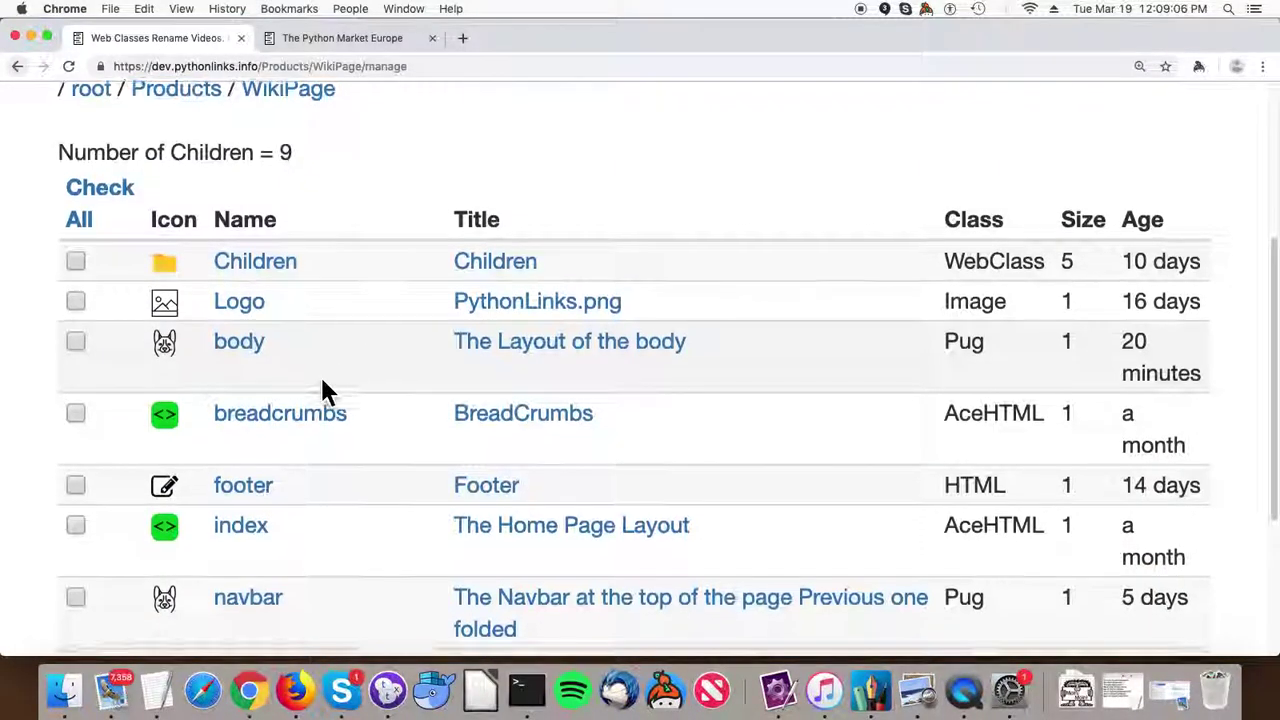
scroll(56, 455, down, 3)
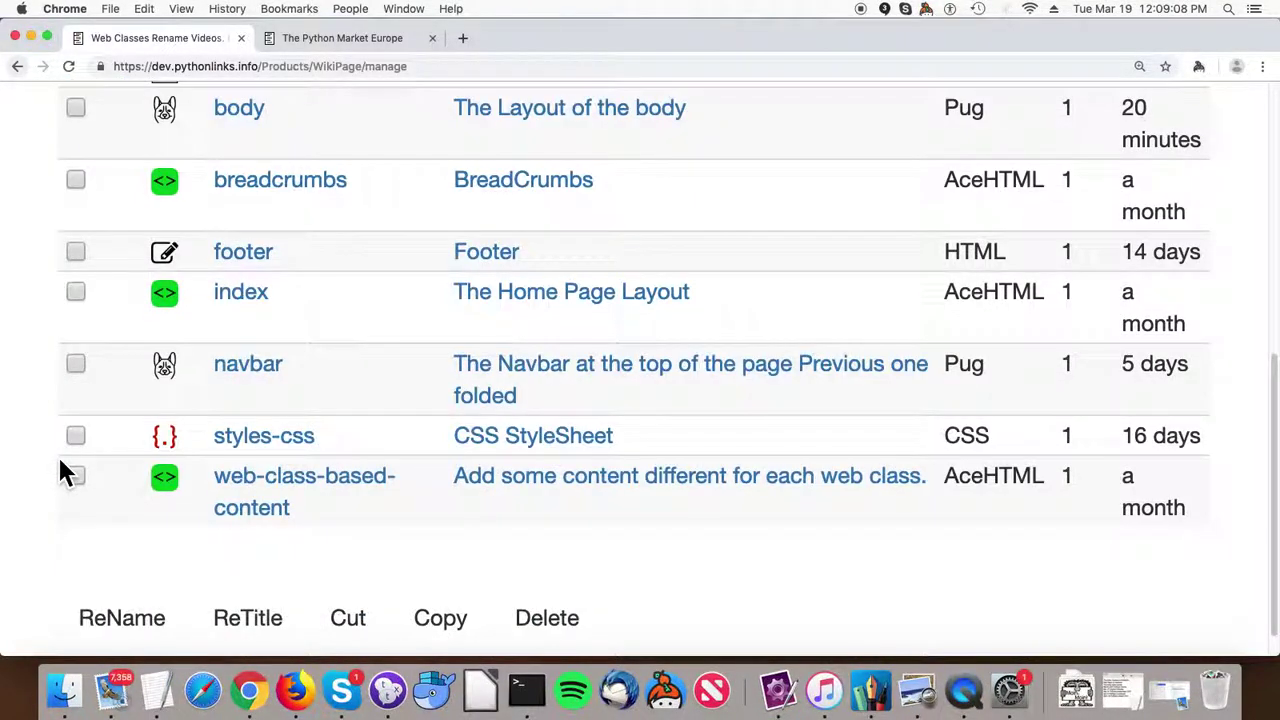
click(268, 446)
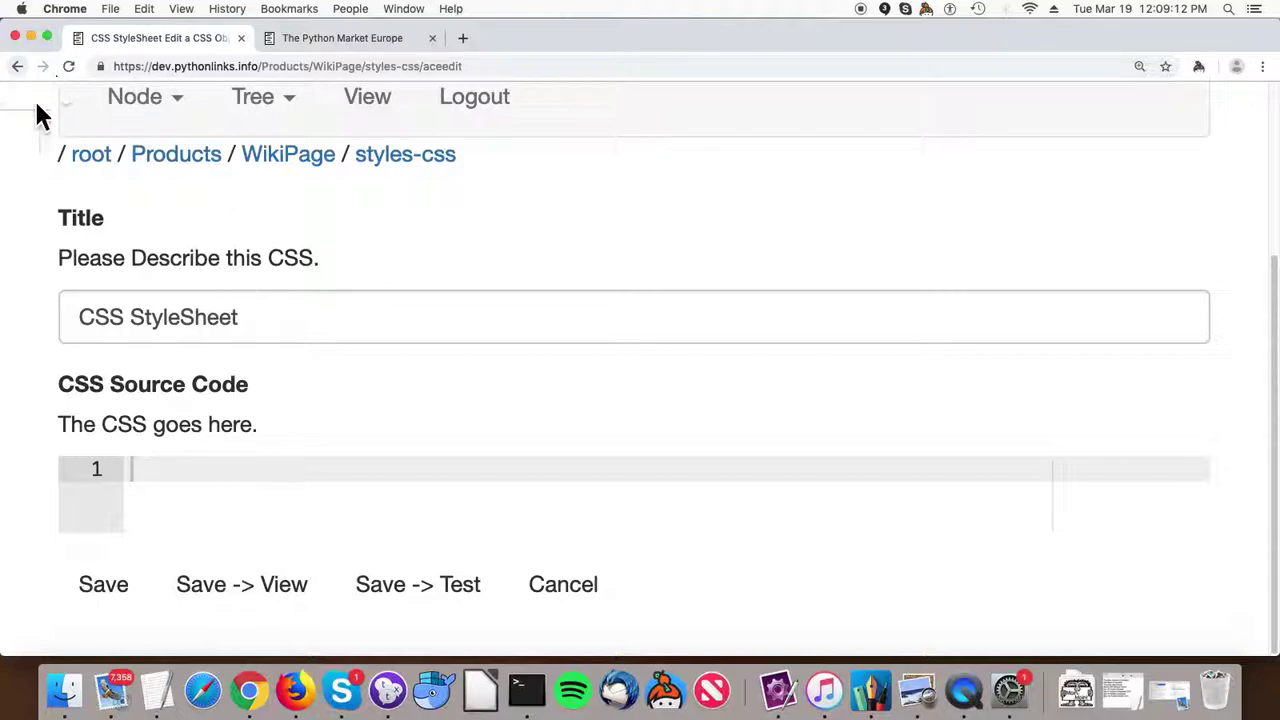
drag(571, 49, 635, 49)
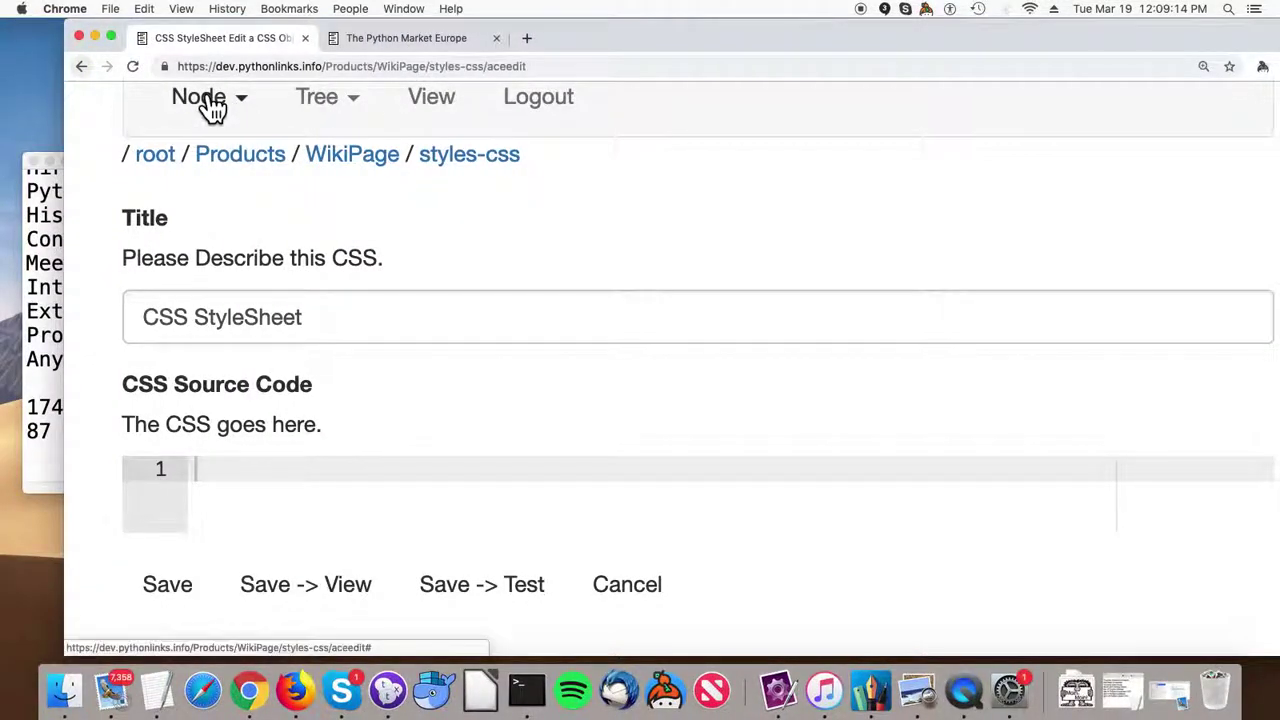
scroll(206, 109, up, 5)
click(366, 399)
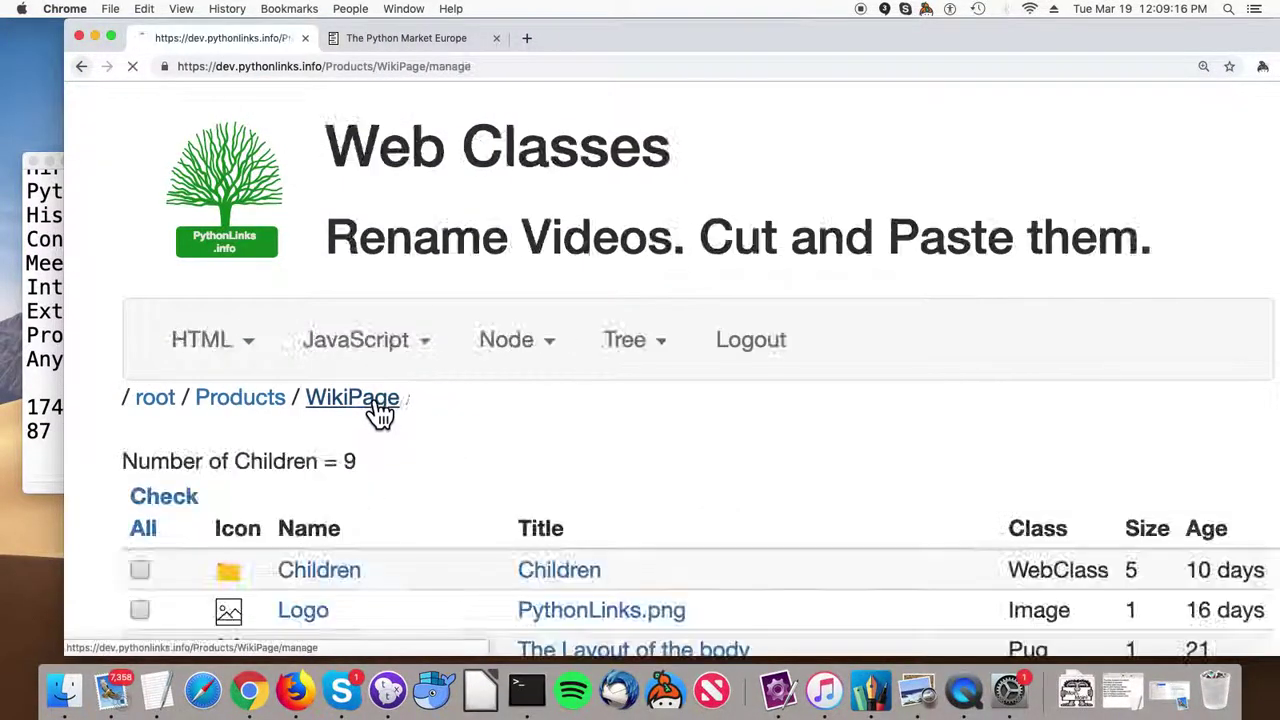
scroll(363, 403, down, 5)
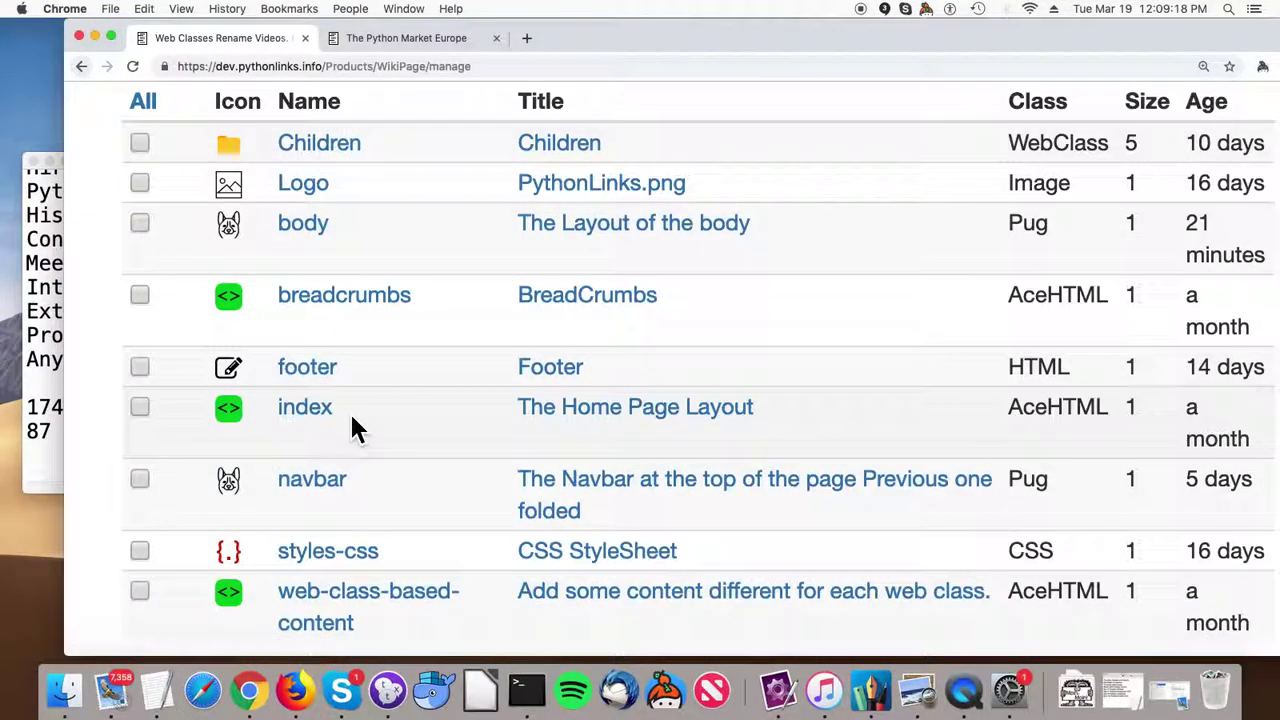
scroll(358, 430, down, 1)
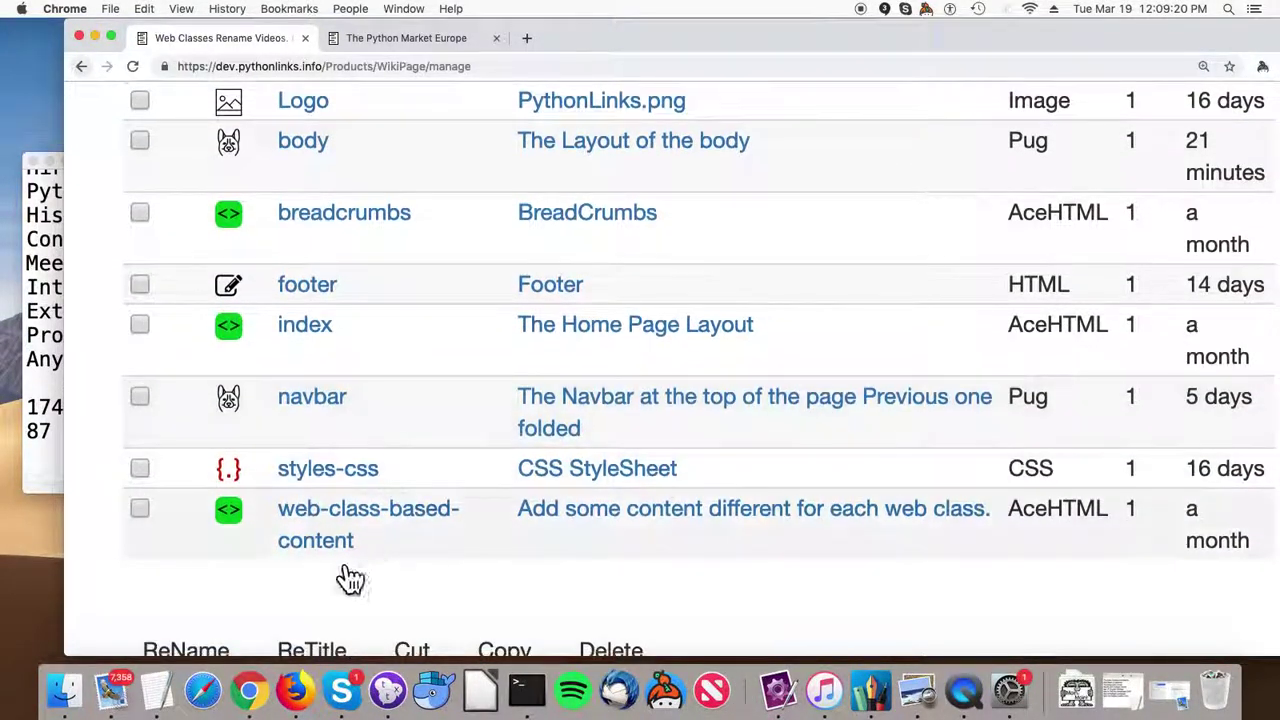
scroll(363, 380, up, 5)
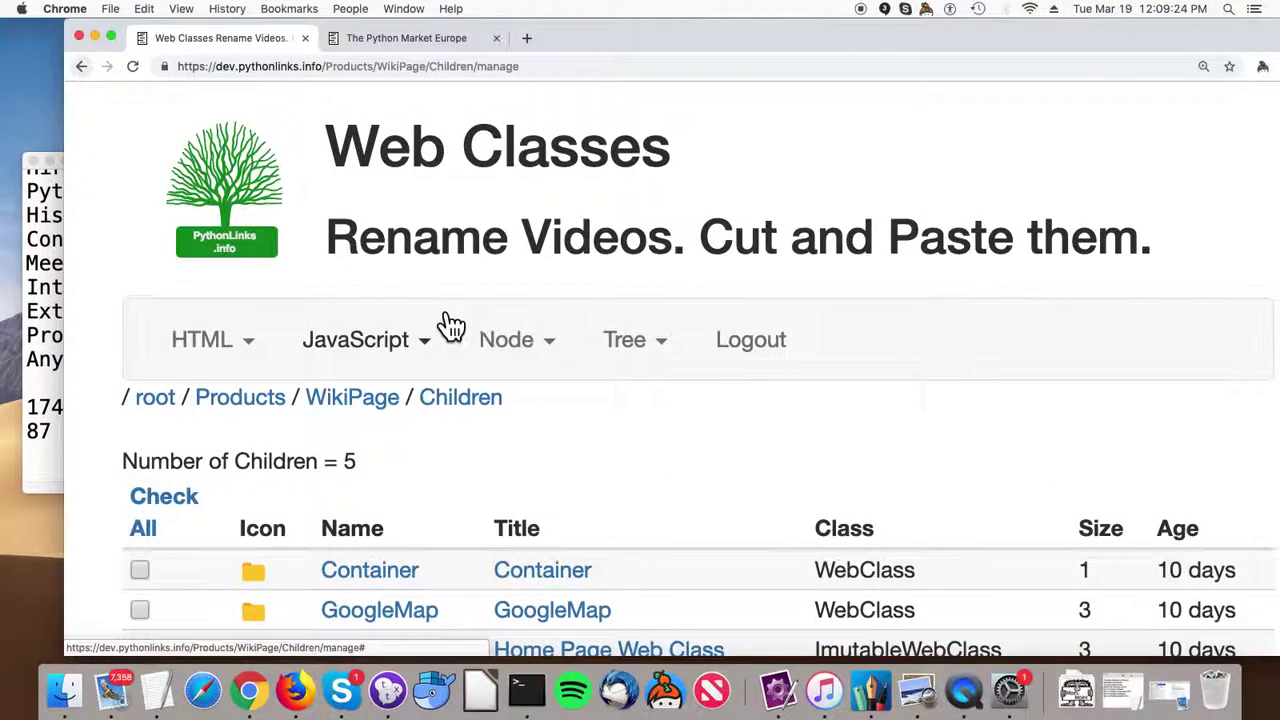
Open HomePage's web-class-based-content news template in the Ace editor and scroll through it.
scroll(440, 310, down, 5)
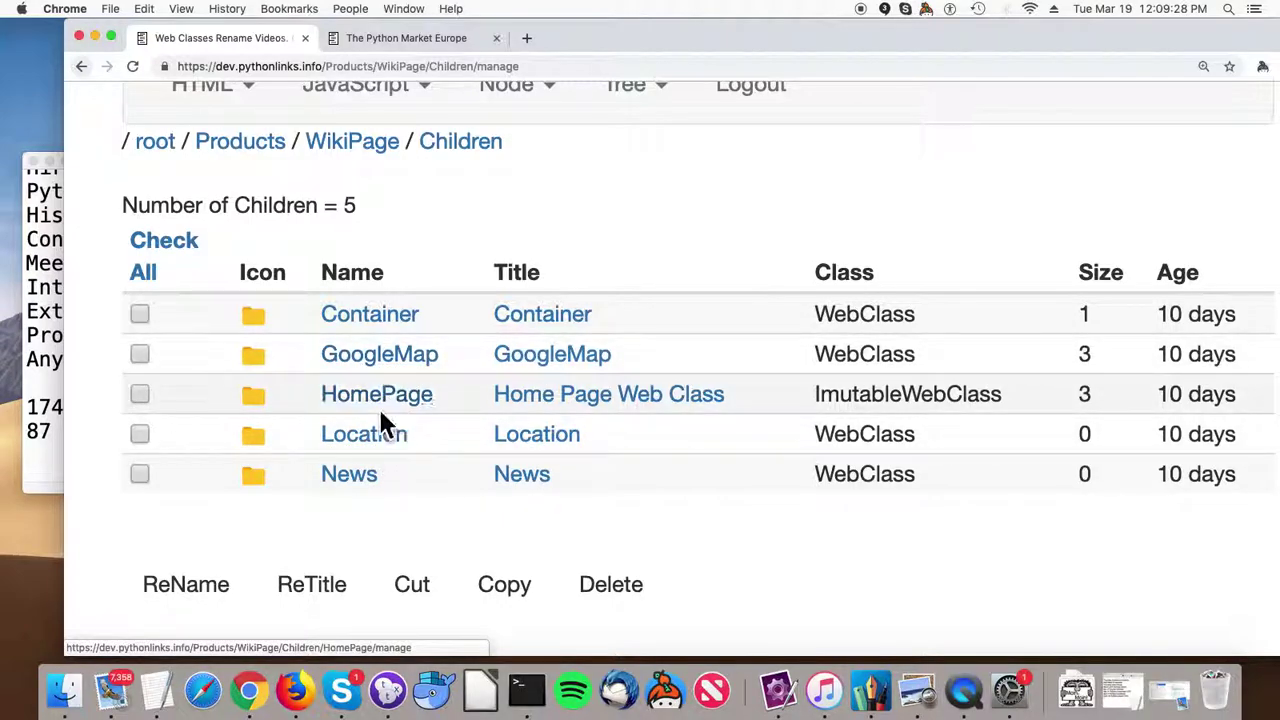
click(391, 426)
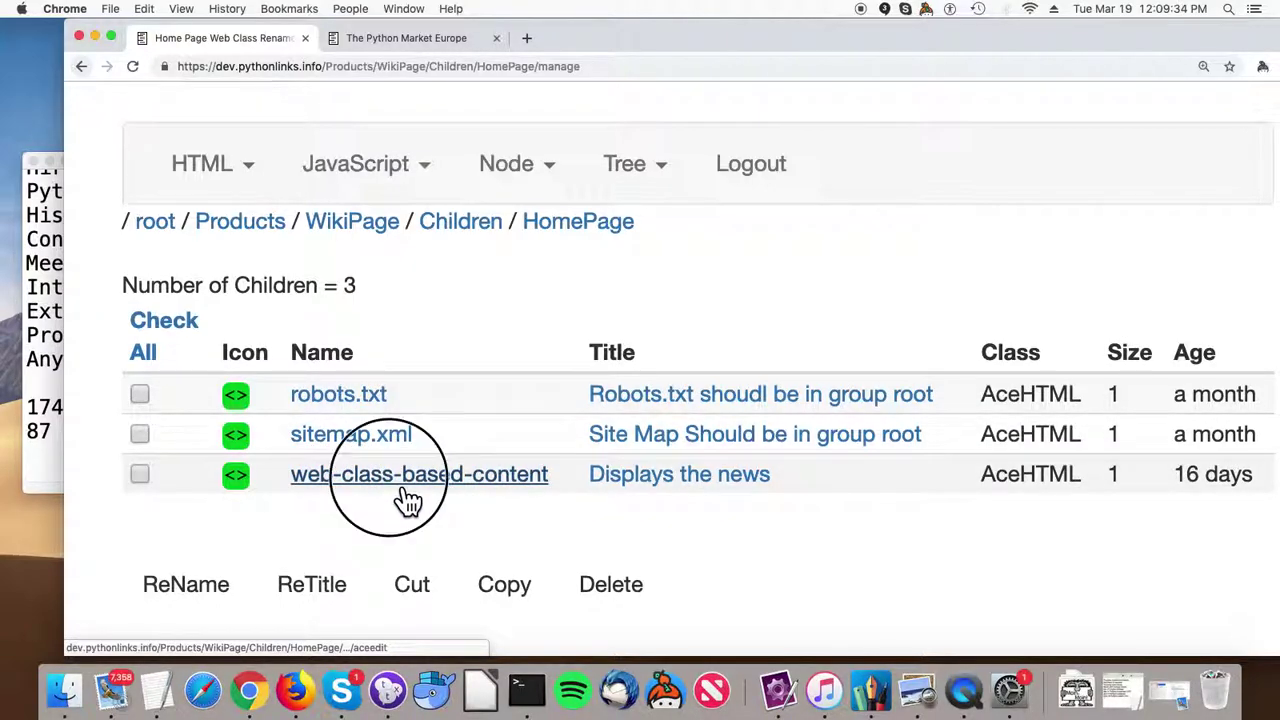
click(408, 500)
scroll(401, 480, down, 5)
scroll(402, 488, down, 2)
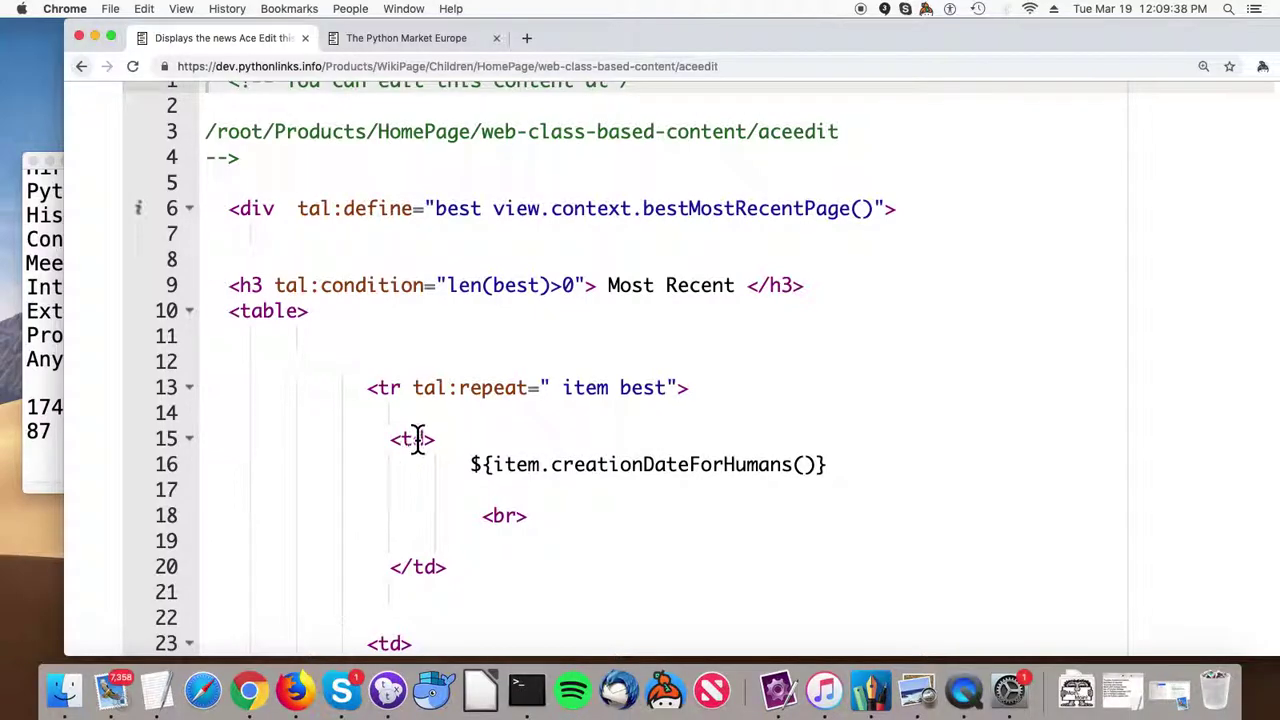
scroll(417, 440, down, 1)
scroll(667, 465, down, 5)
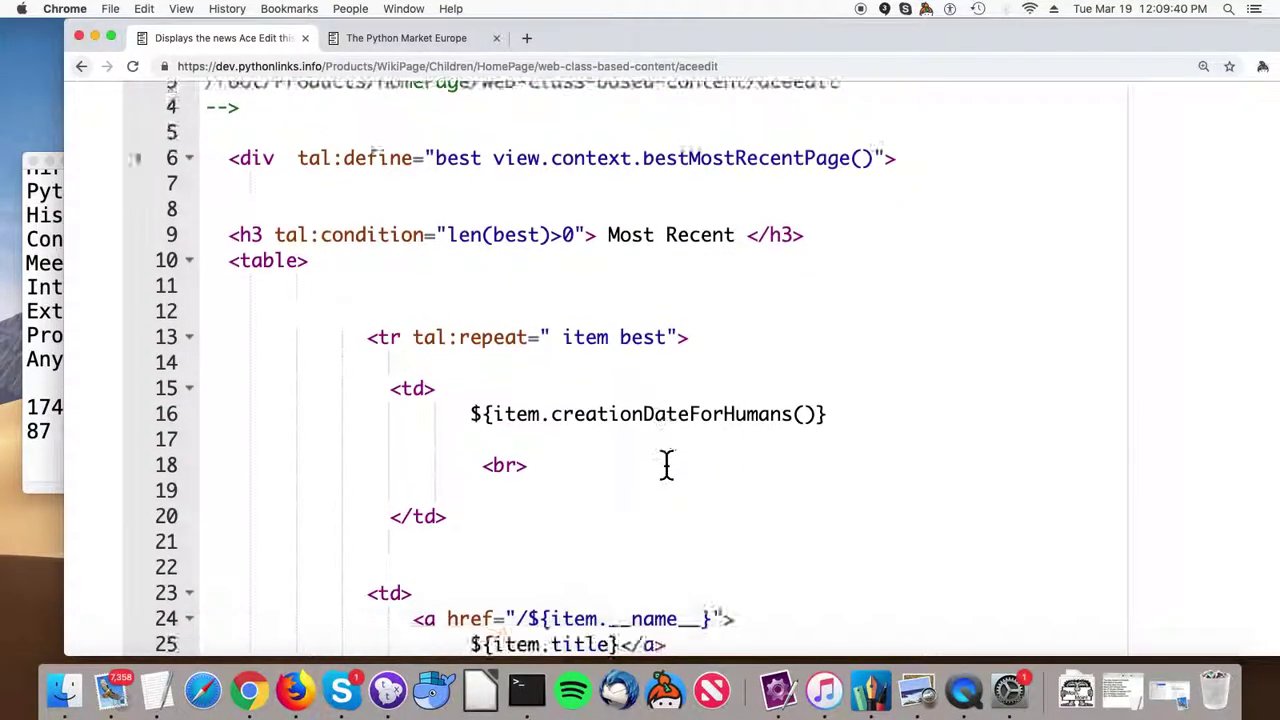
scroll(667, 465, down, 3)
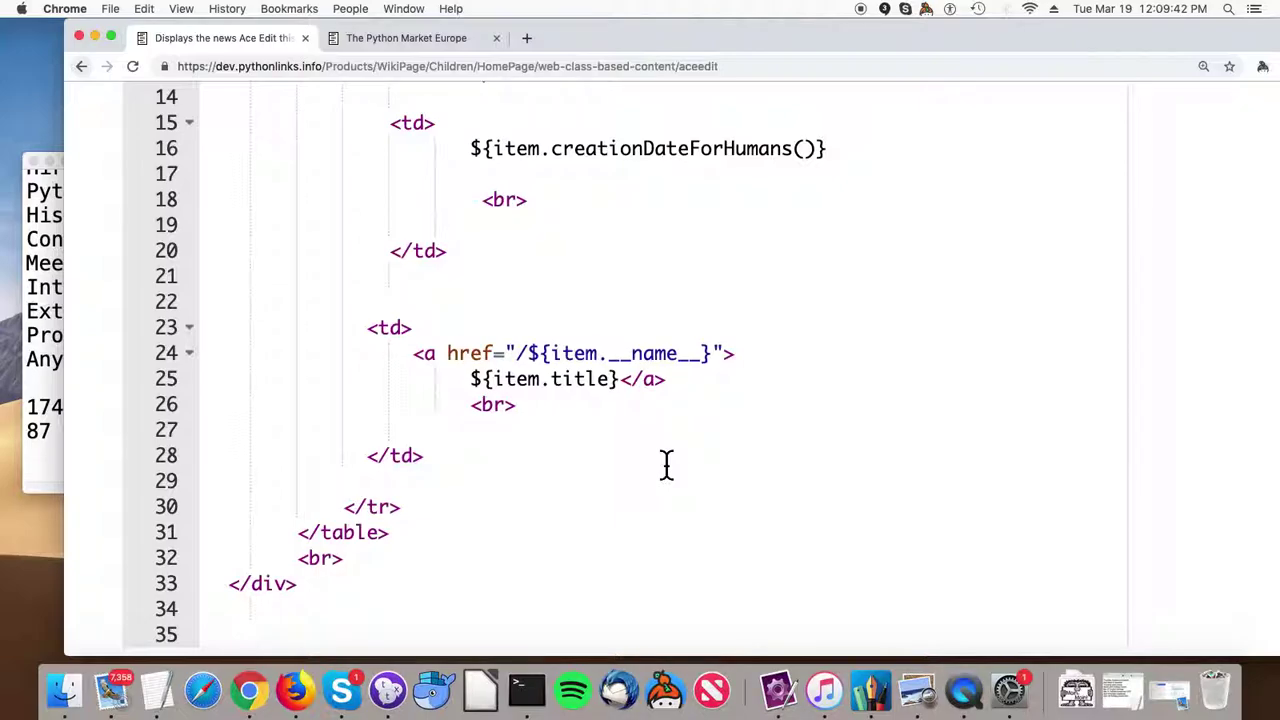
scroll(667, 465, down, 2)
scroll(667, 465, up, 4)
scroll(667, 465, up, 4)
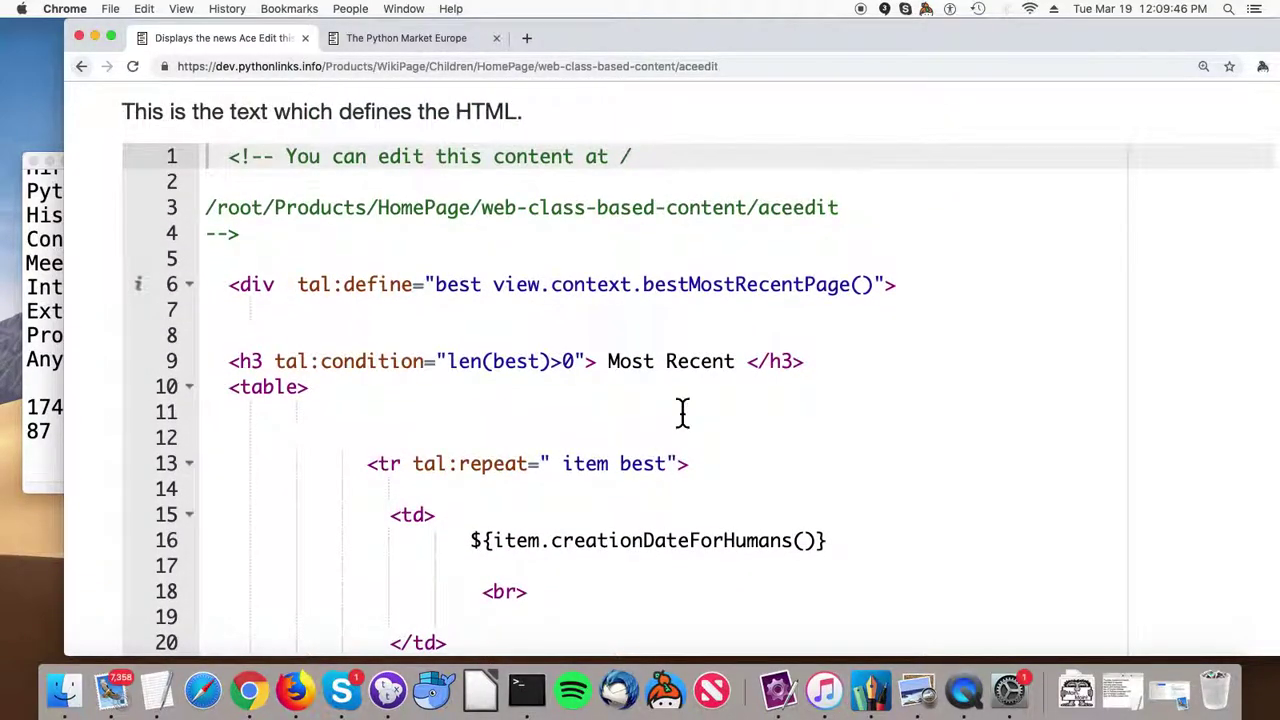
Highlight line 6 and then the whole template source before returning to HomePage's listing.
triple_click(465, 284)
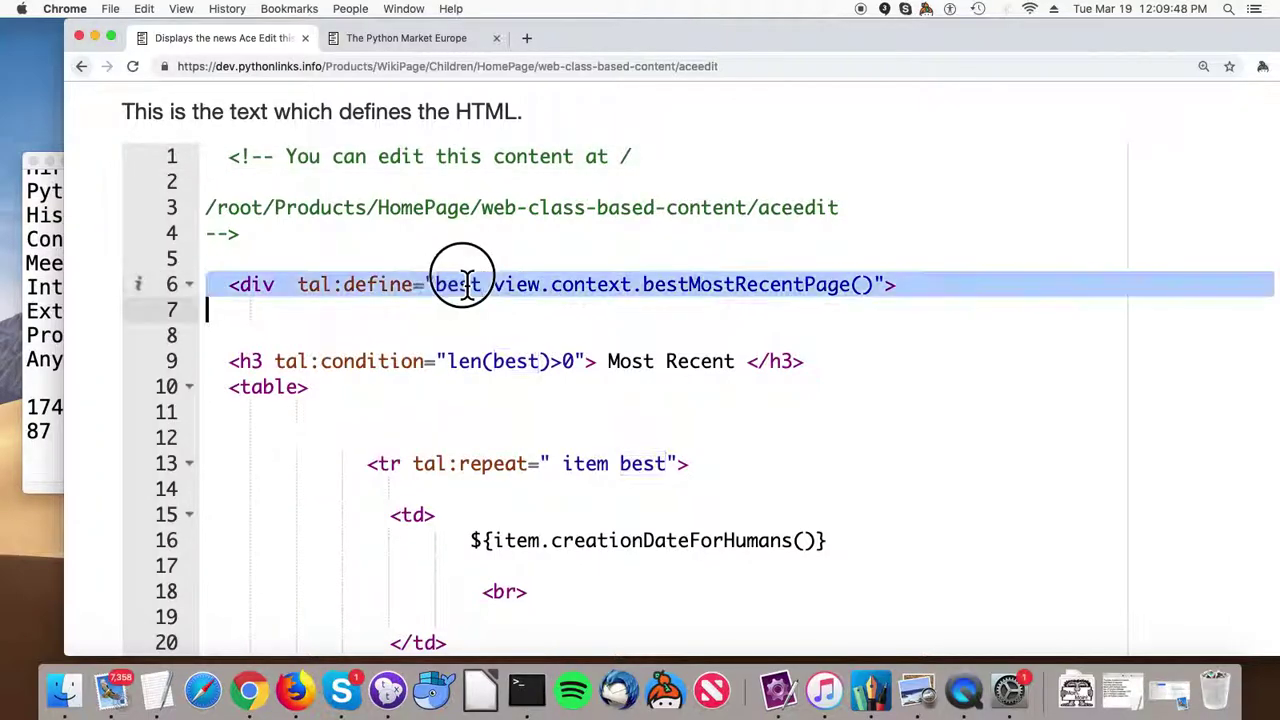
key(super+a)
scroll(471, 323, up, 5)
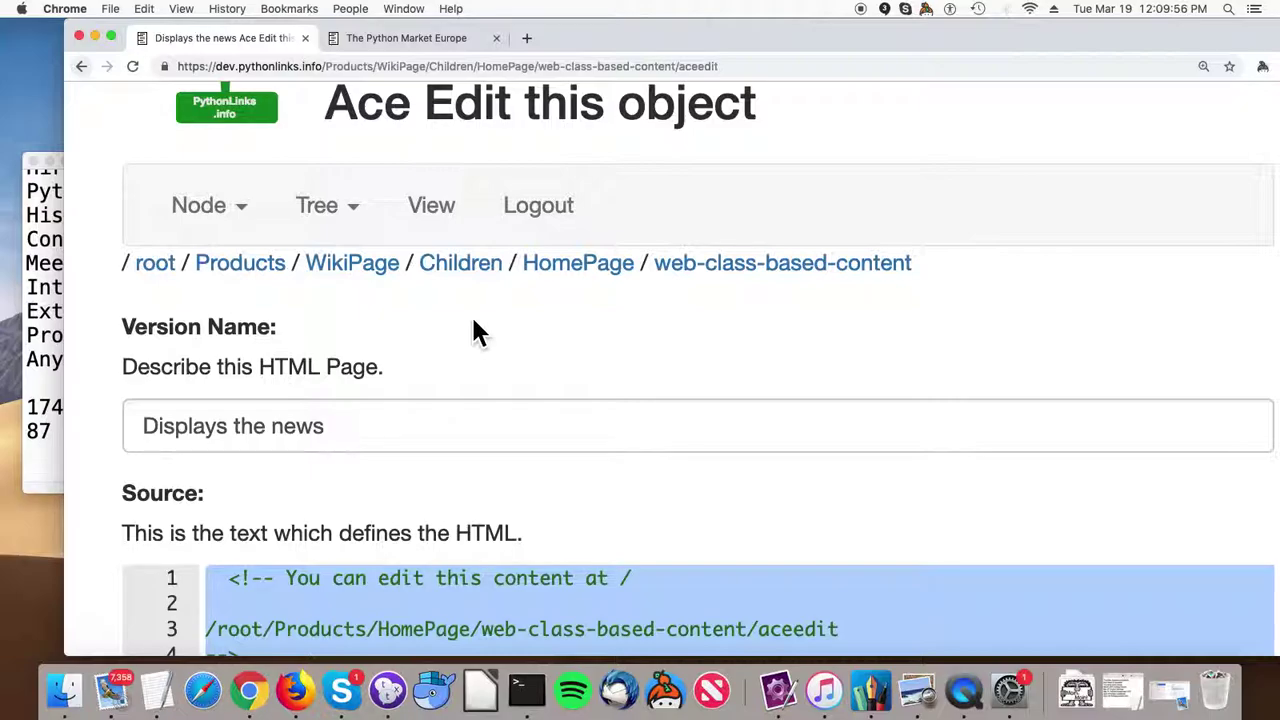
click(580, 276)
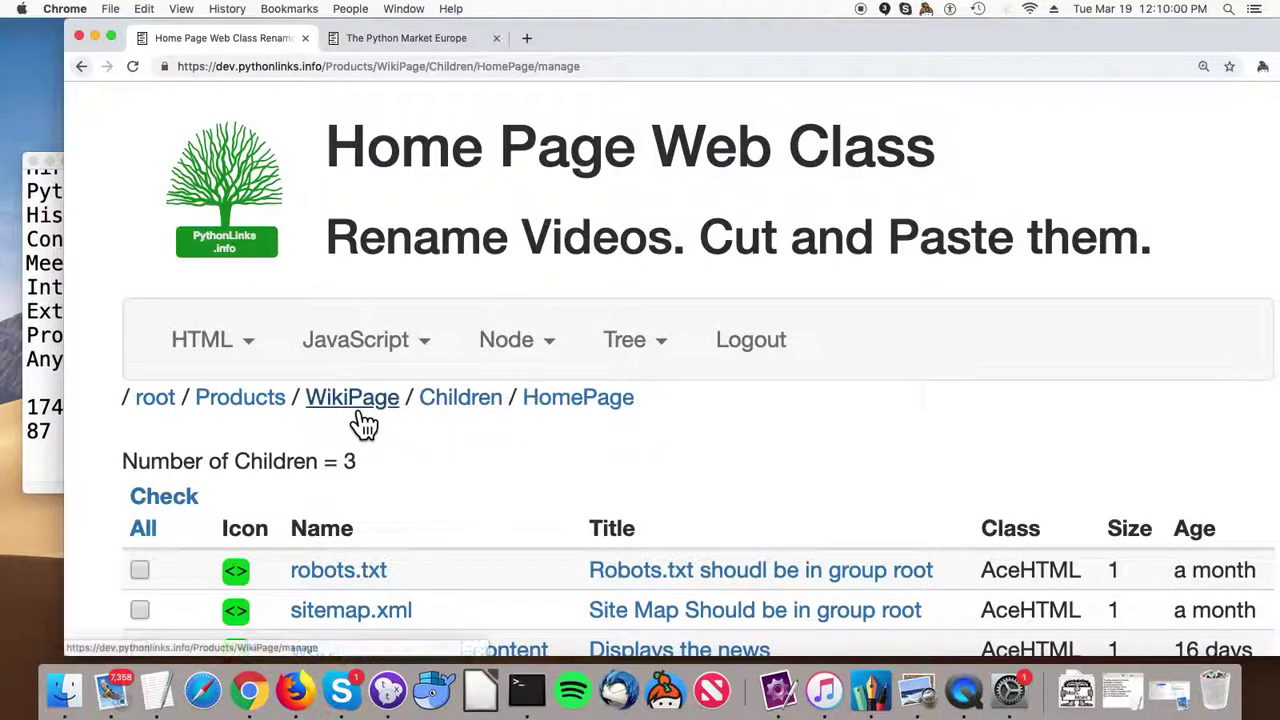
Return to the WikiPage children list and select the 'docker run -d -p 8084:8080 -t pythonlinks/distributedwiki:latest' line in TextEdit.
click(358, 415)
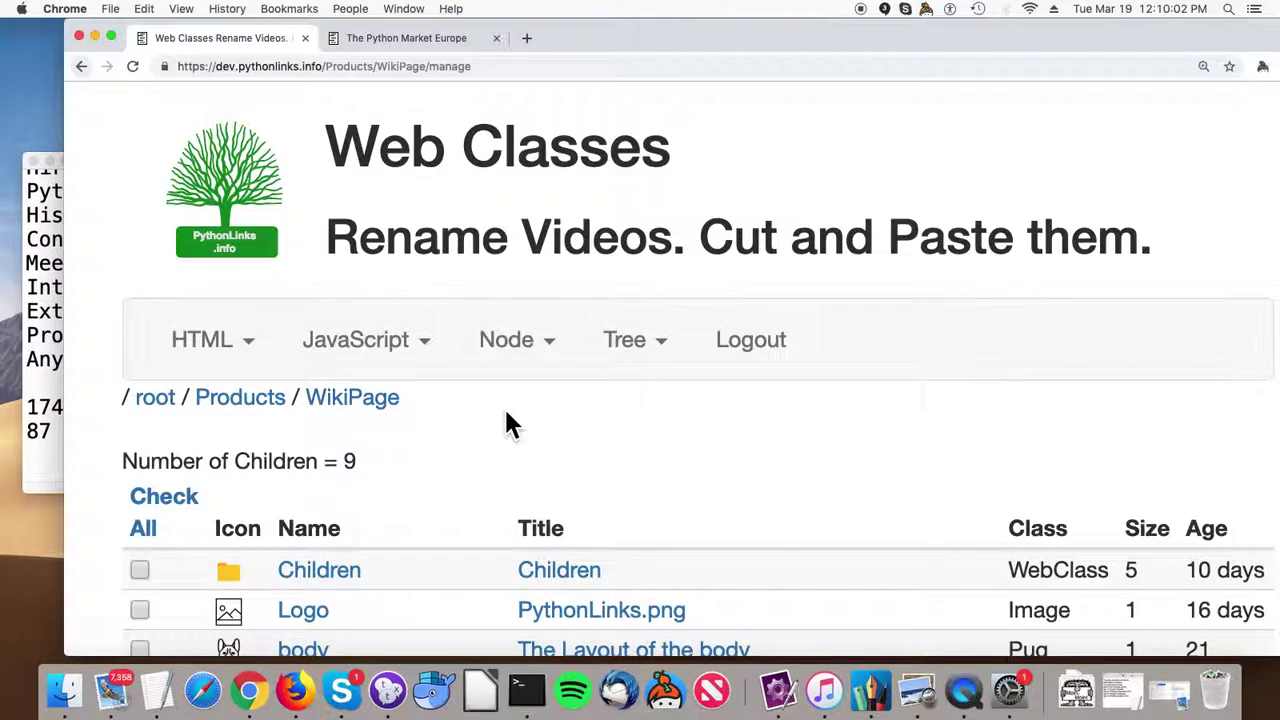
scroll(504, 410, down, 10)
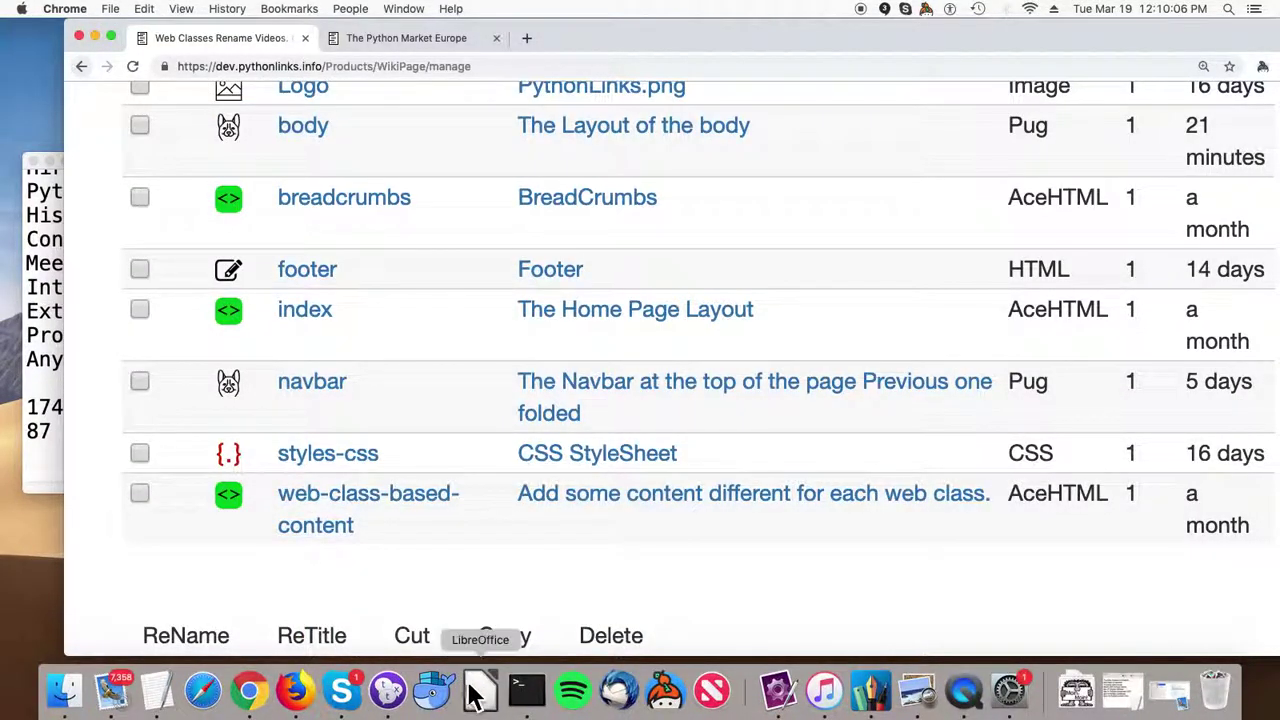
click(157, 690)
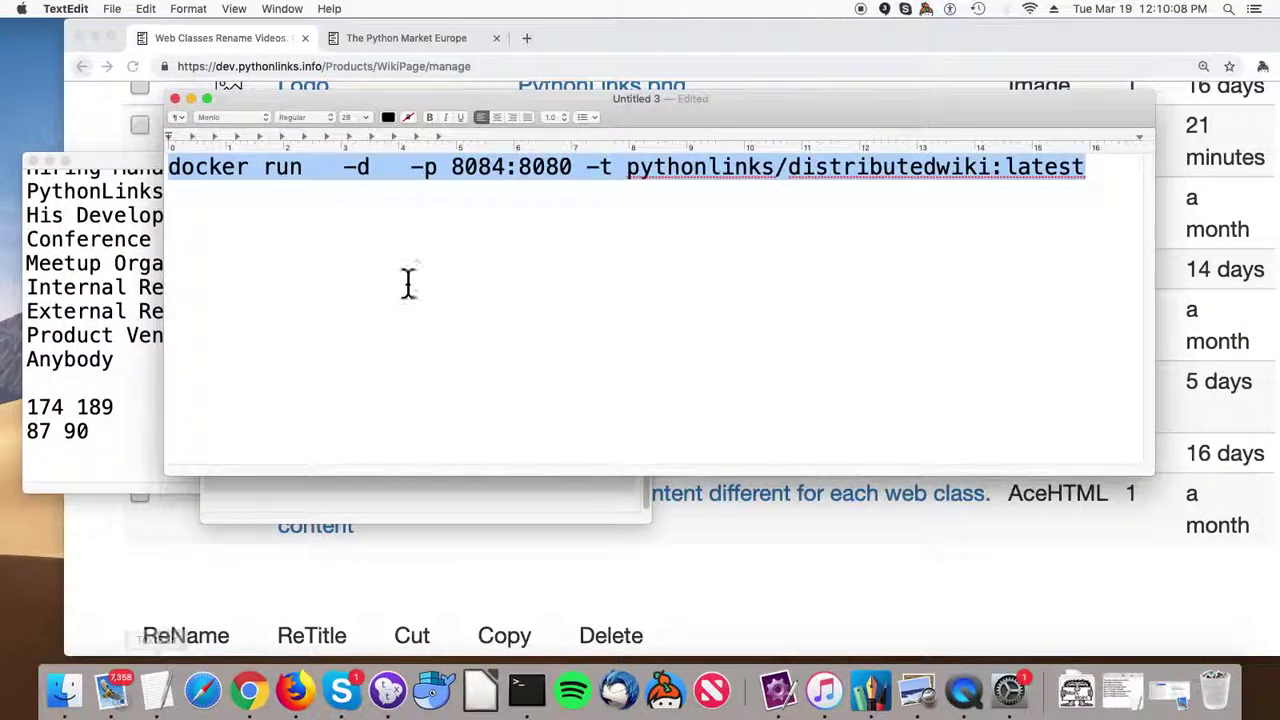
click(430, 170)
triple_click(430, 172)
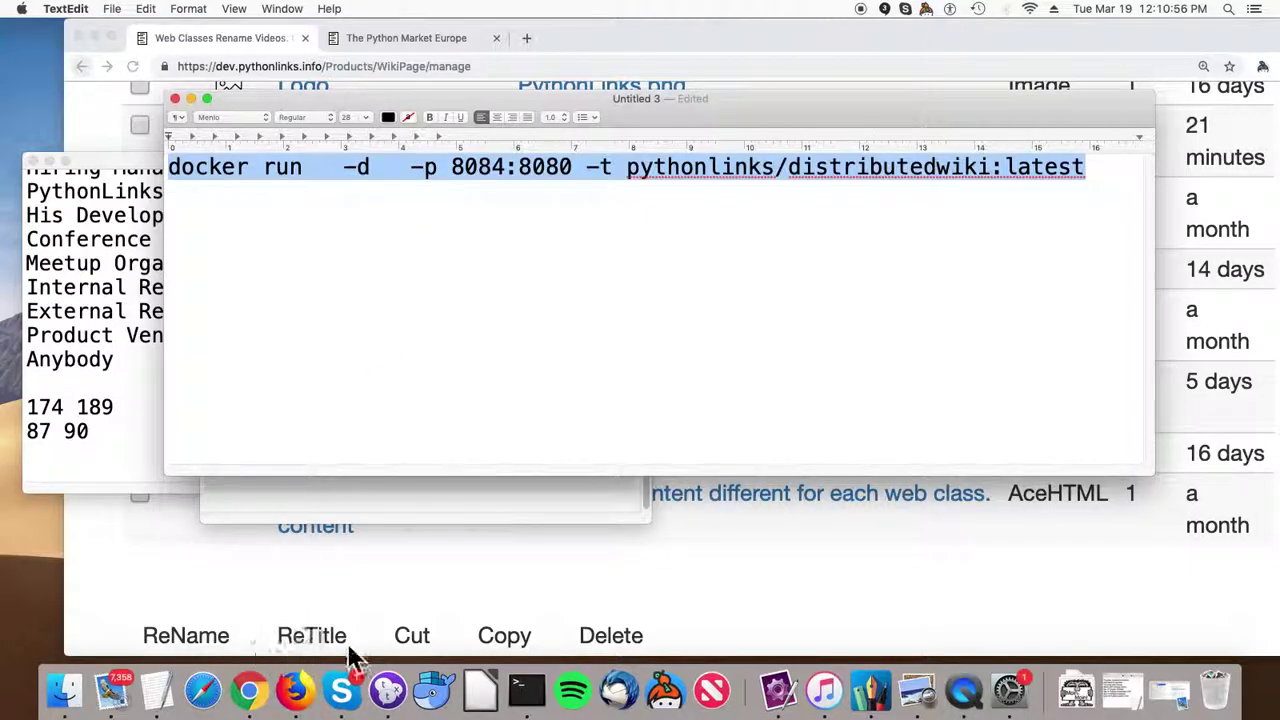
click(252, 706)
From the wiki root's public view, go to the Contact page crediting NGINX, ZODB and Cromlech.
scroll(424, 298, up, 10)
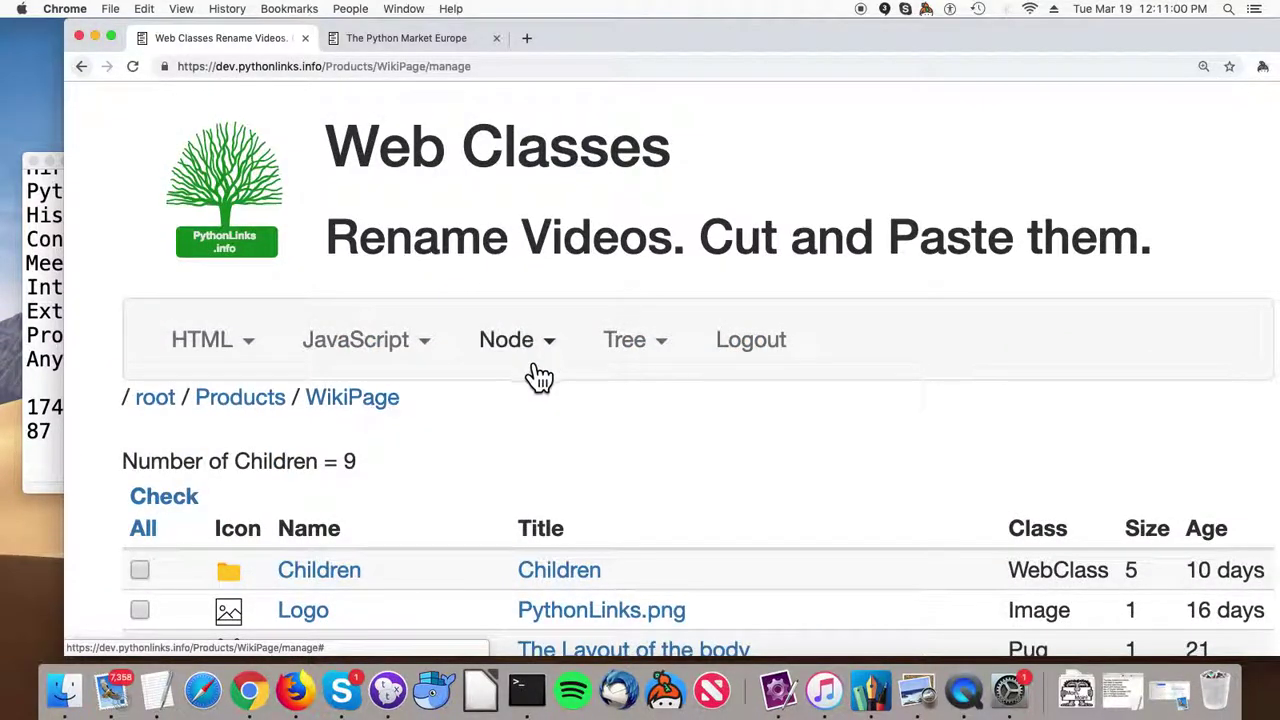
click(157, 400)
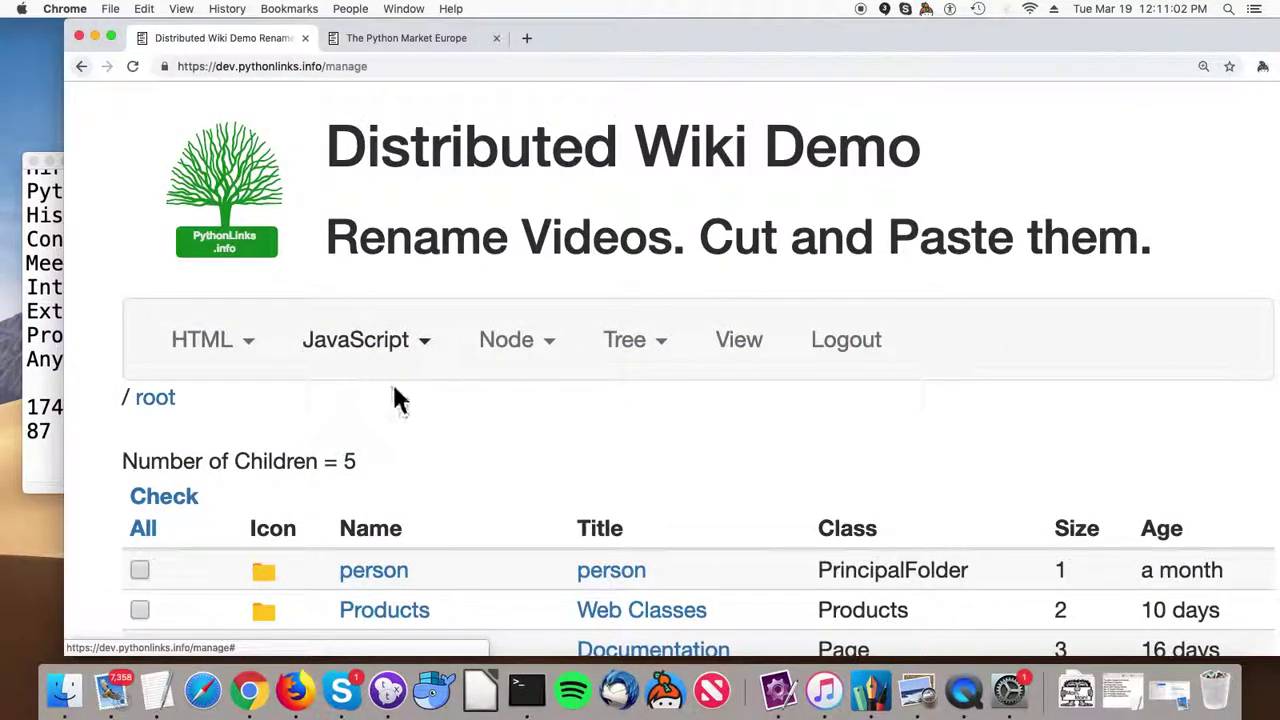
click(740, 362)
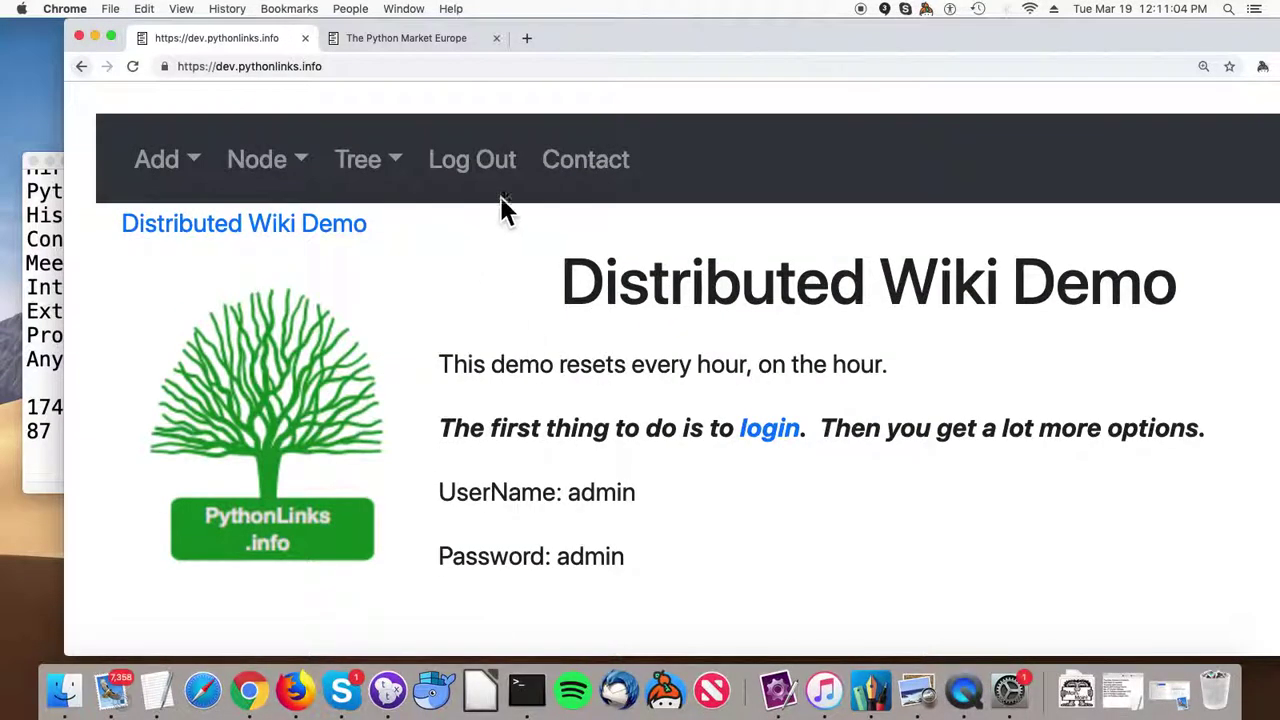
click(590, 172)
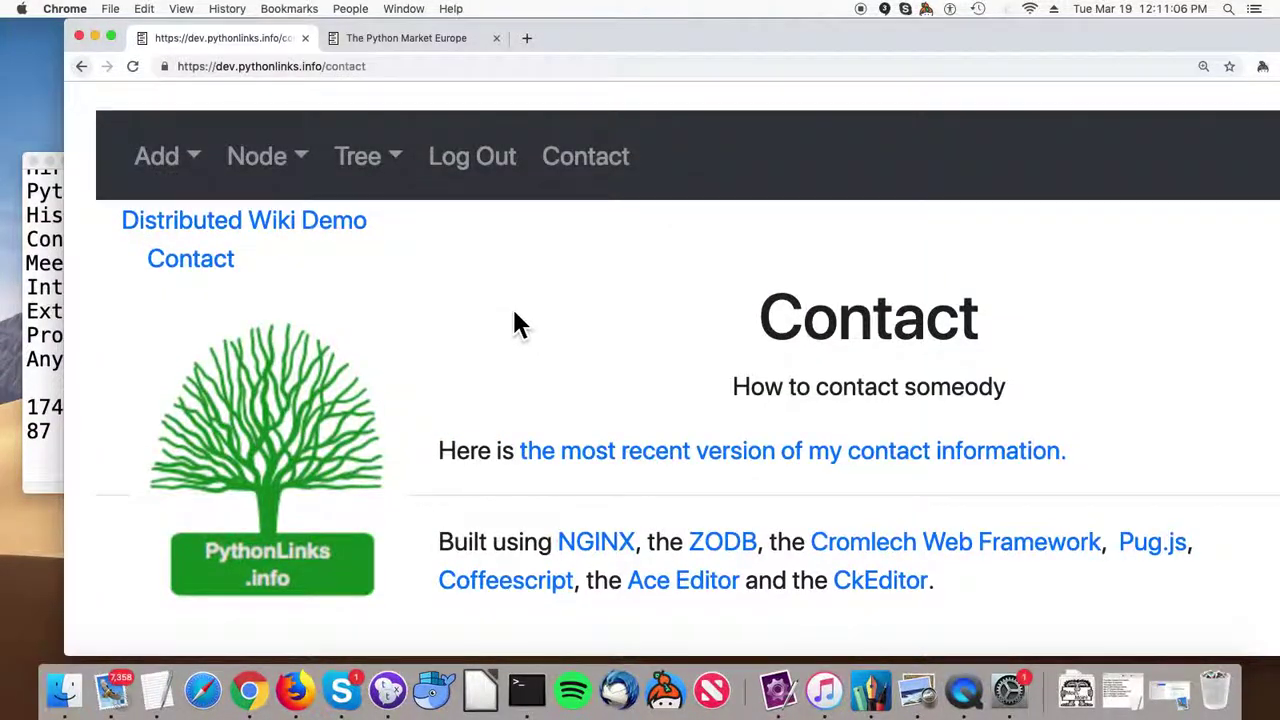